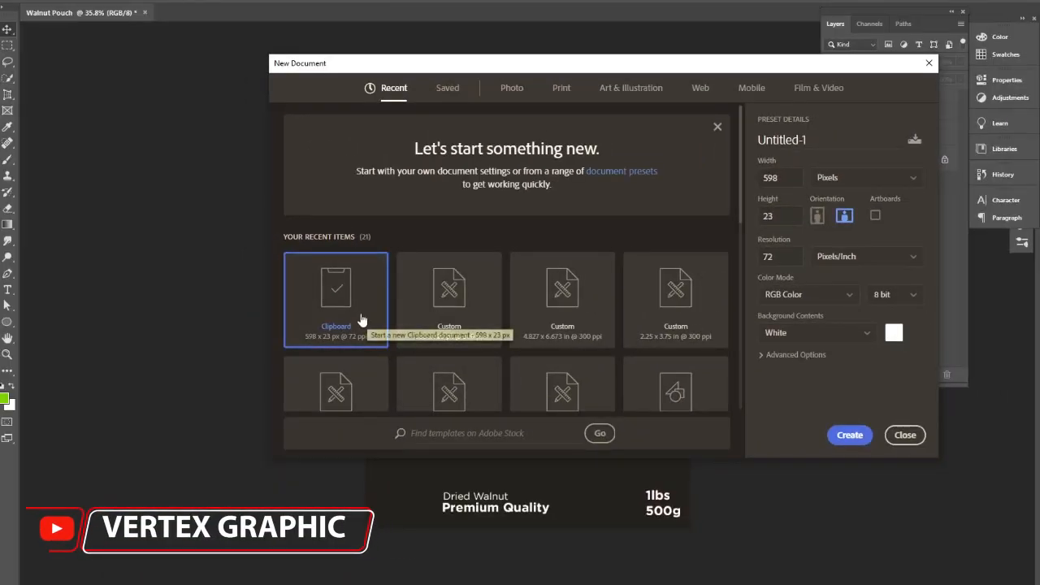
- Pick the 4.827 × 6.673 in, 300 ppi preset in inches and name it 'Walnut Pouch label design'
click(835, 184)
click(829, 220)
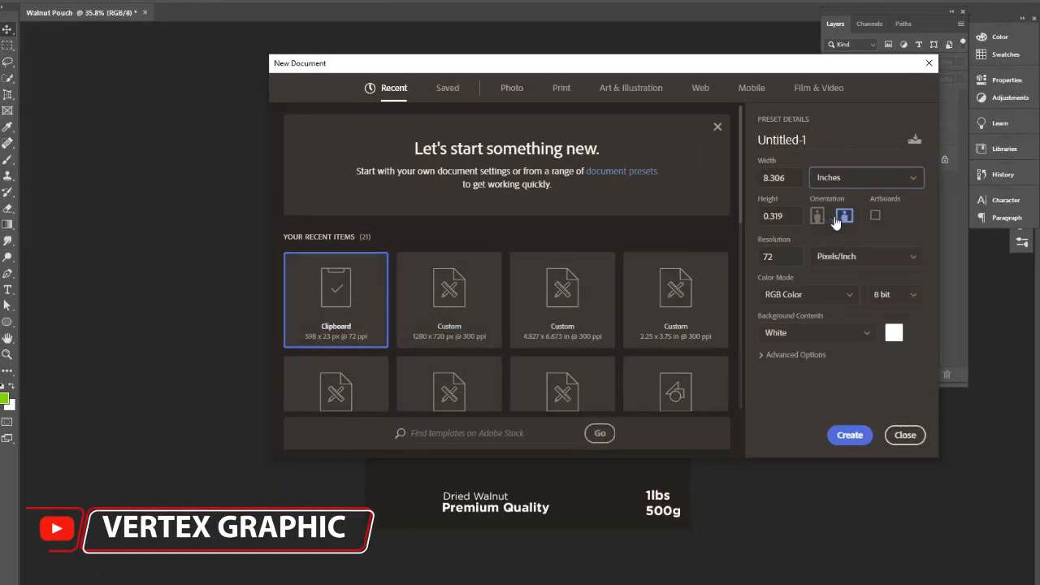
click(563, 325)
key(Tab)
click(820, 130)
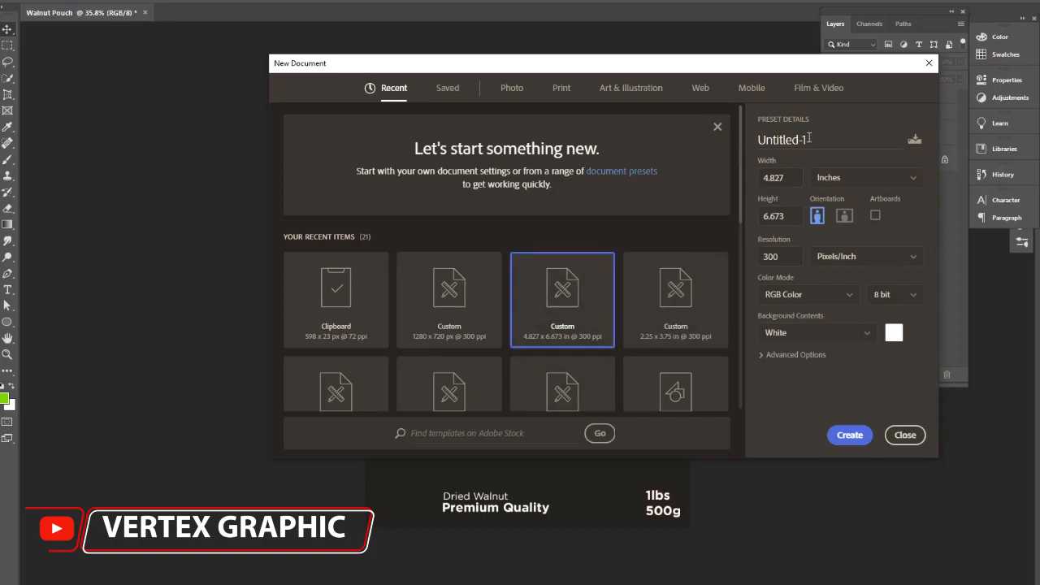
drag(809, 139, 741, 144)
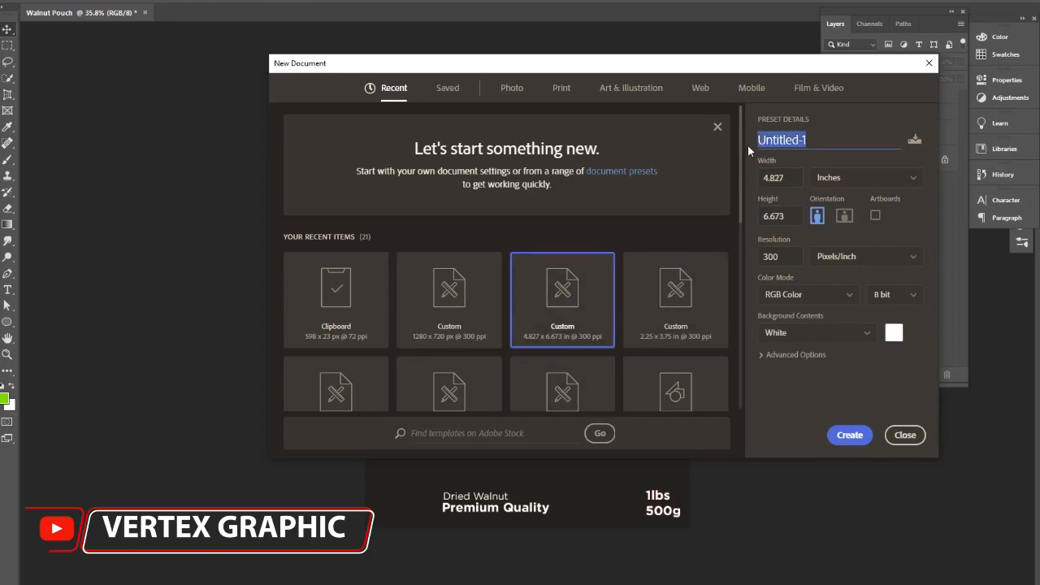
text(Walnout)
key(BackSpace)
key(BackSpace)
key(BackSpace)
text(ut Pouch labe)
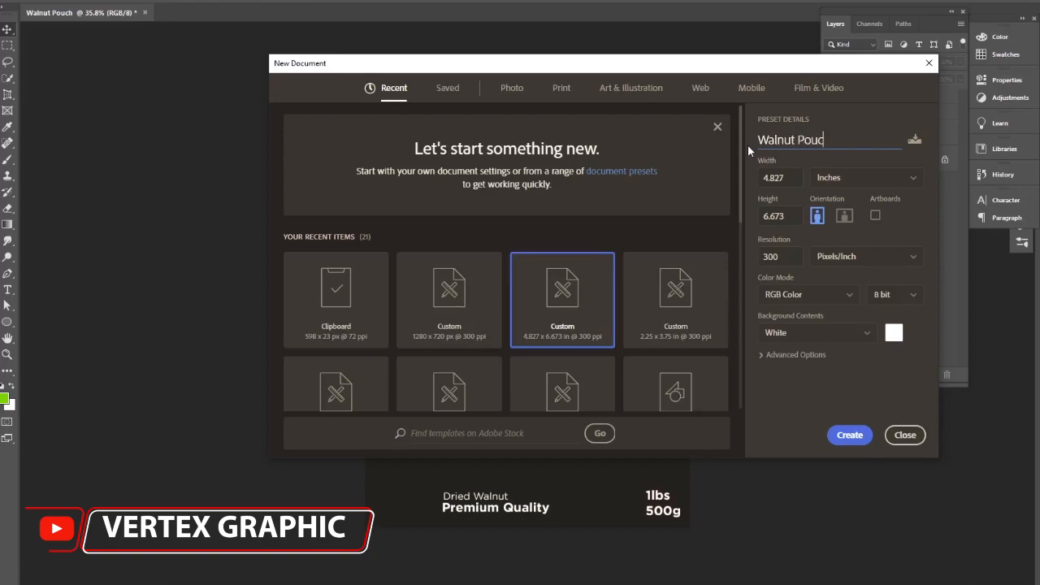
text(l design)
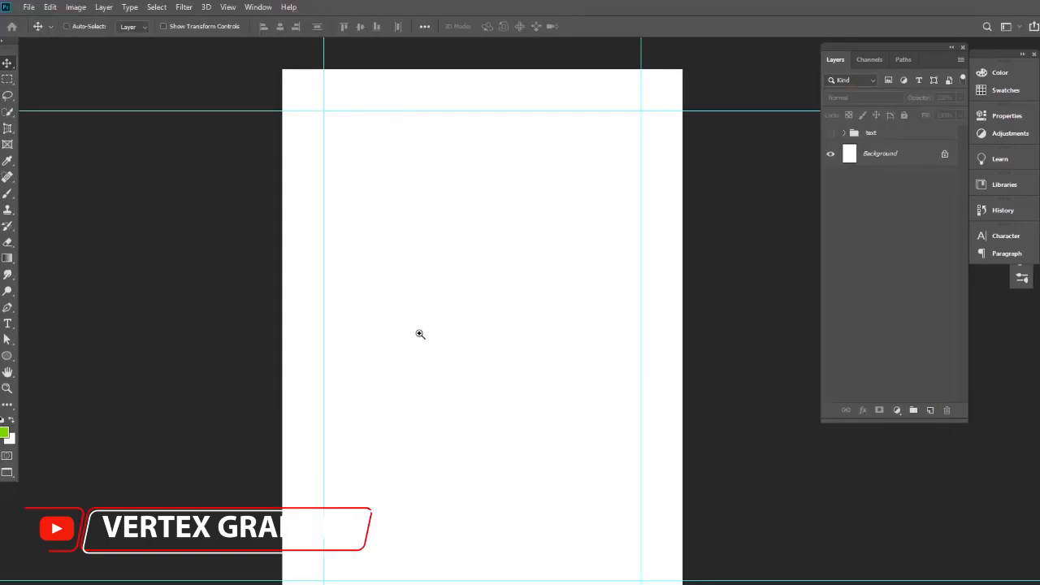
- Add a #111111 near-black Solid Color fill layer above the Background layer
ctrl+click(425, 334)
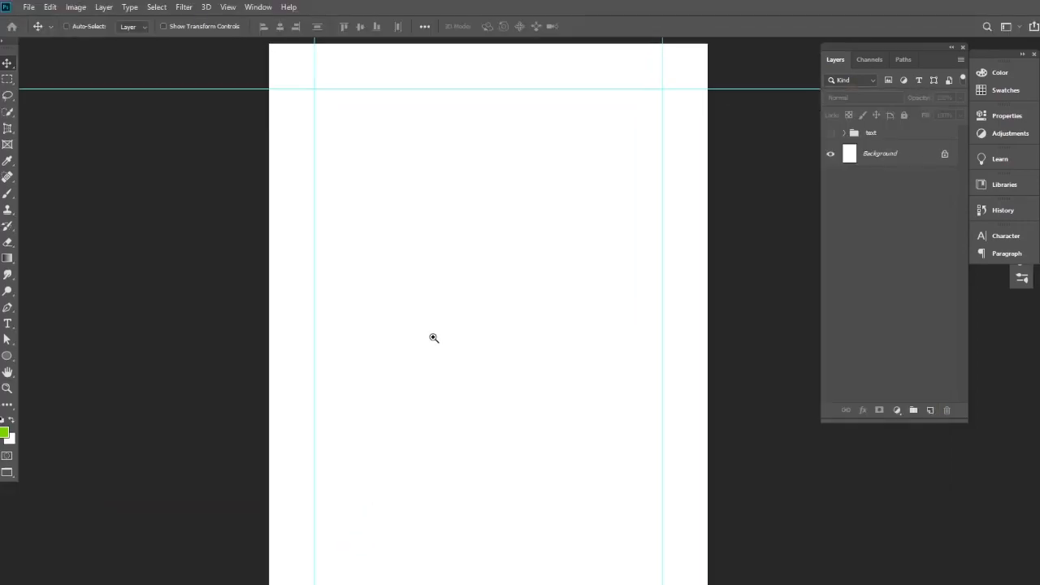
ctrl+alt+click(425, 330)
drag(425, 330, 437, 347)
scroll(427, 323, up, 2)
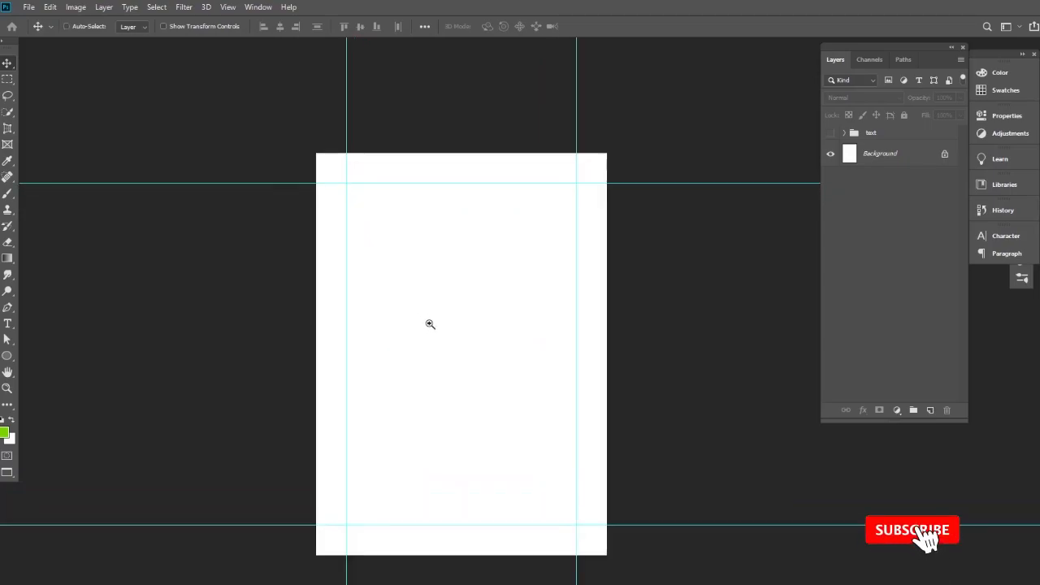
click(885, 166)
click(898, 410)
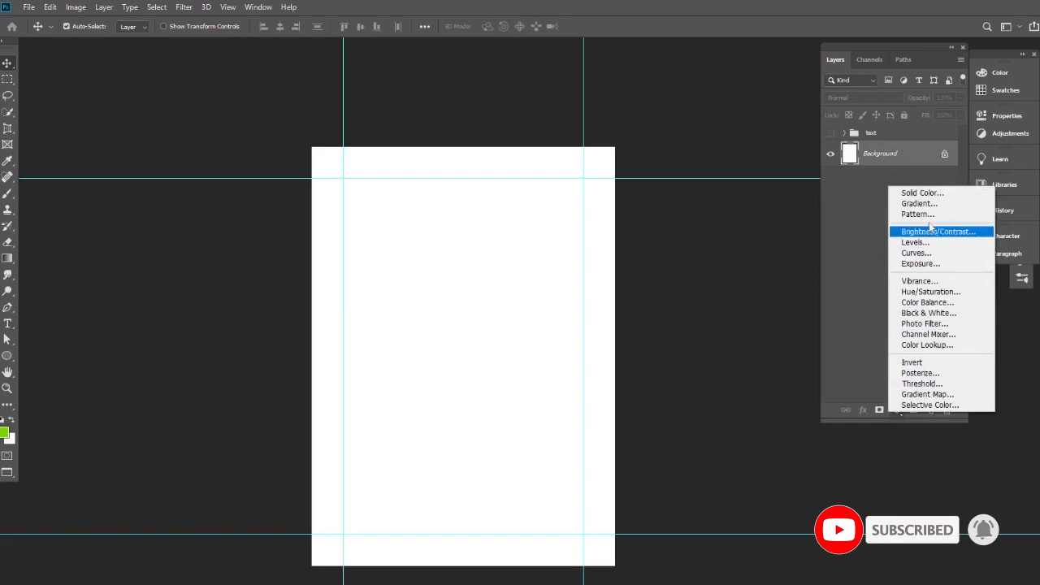
click(922, 193)
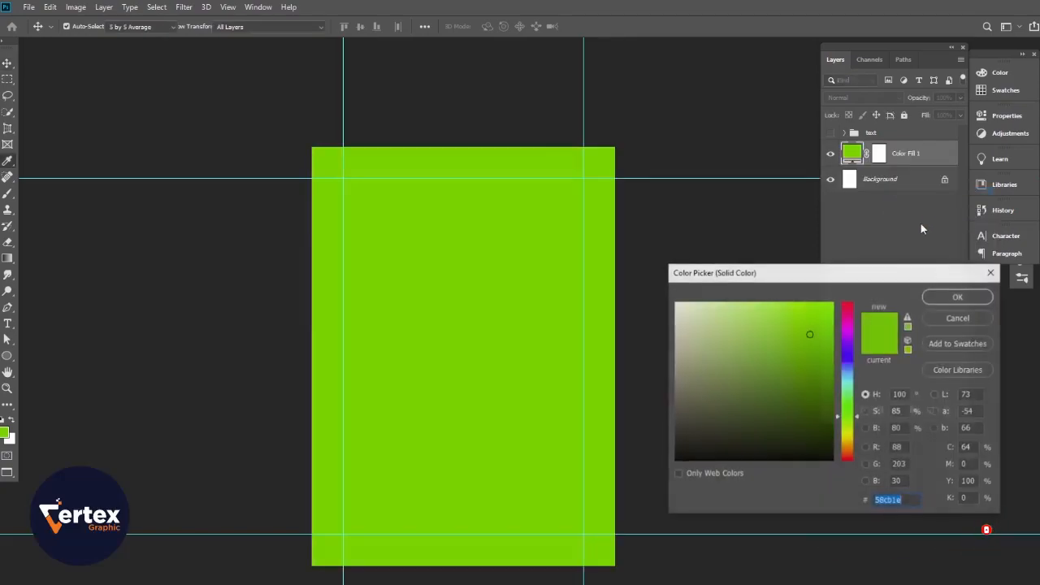
click(677, 446)
drag(677, 446, 673, 450)
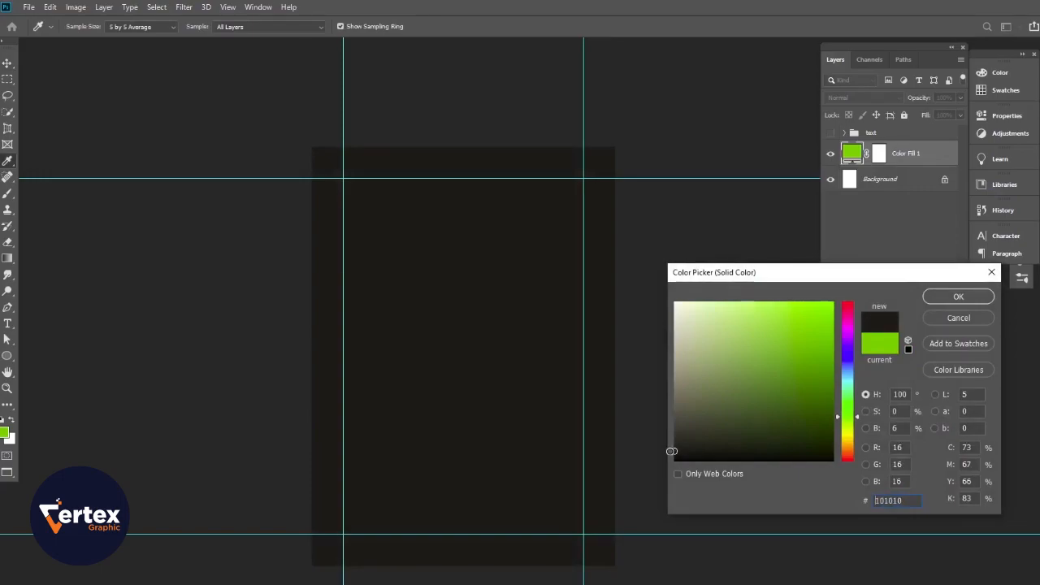
click(954, 299)
ctrl+click(647, 386)
drag(507, 346, 518, 355)
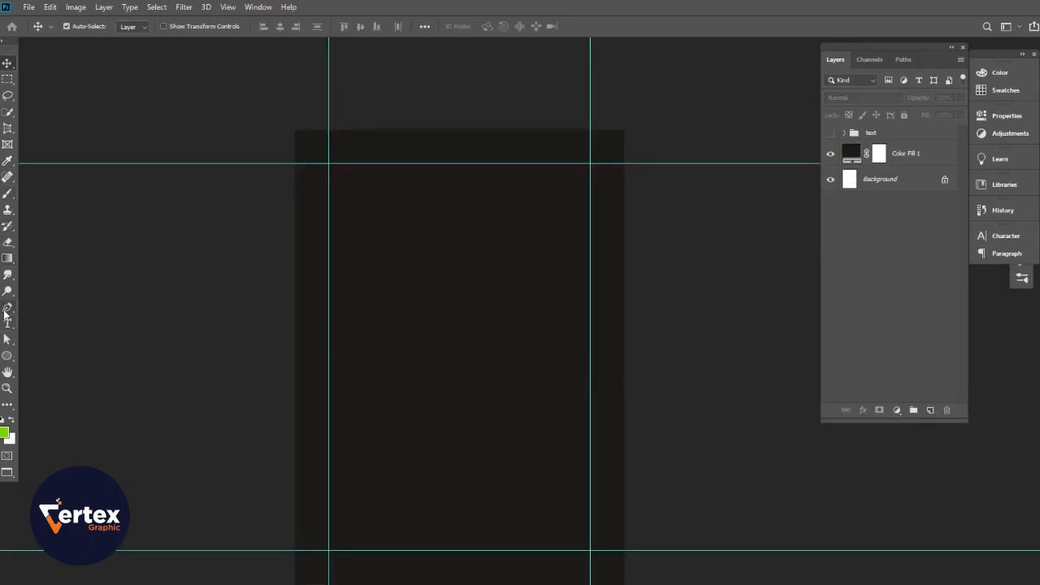
- Draw a closed Pen shape over the page top with a curved wavy bottom edge
click(7, 308)
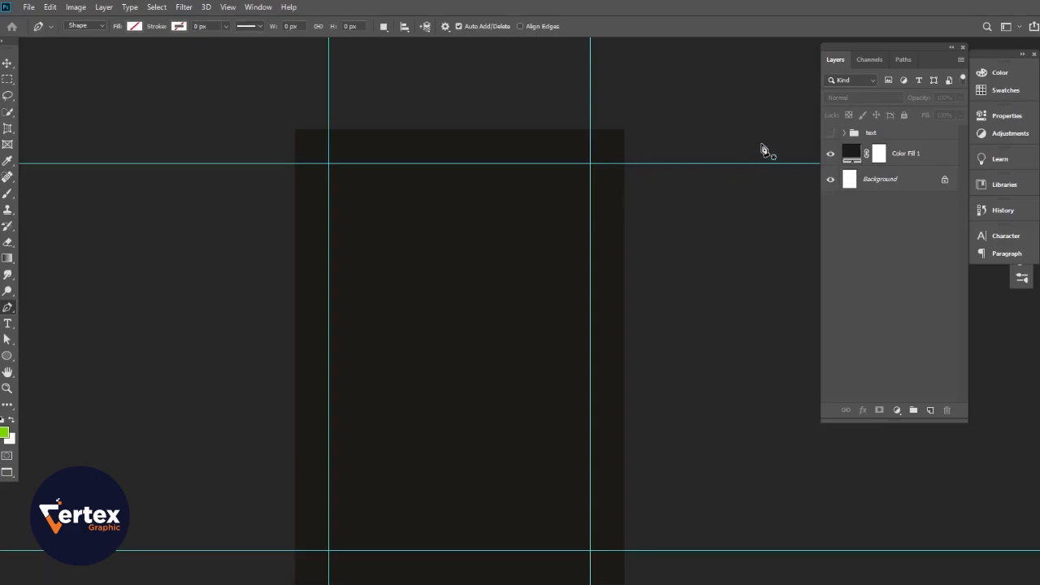
click(784, 132)
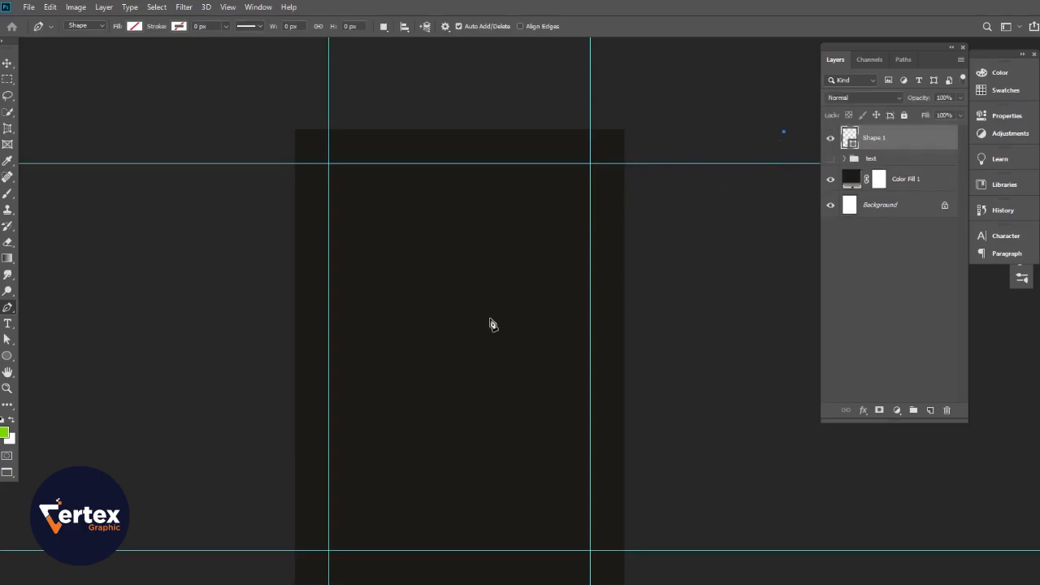
drag(446, 298, 289, 299)
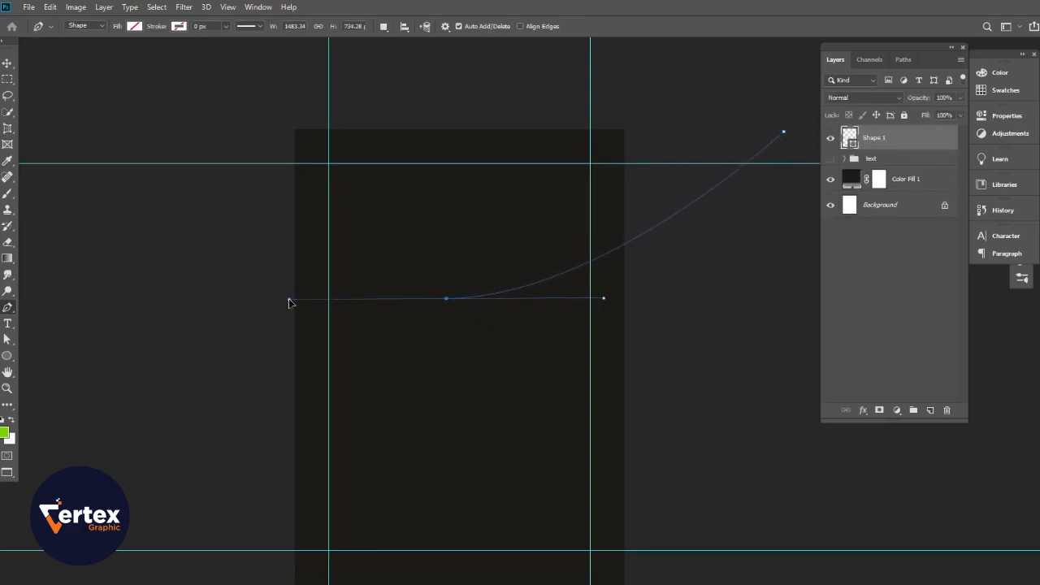
click(446, 299)
drag(210, 384, 126, 496)
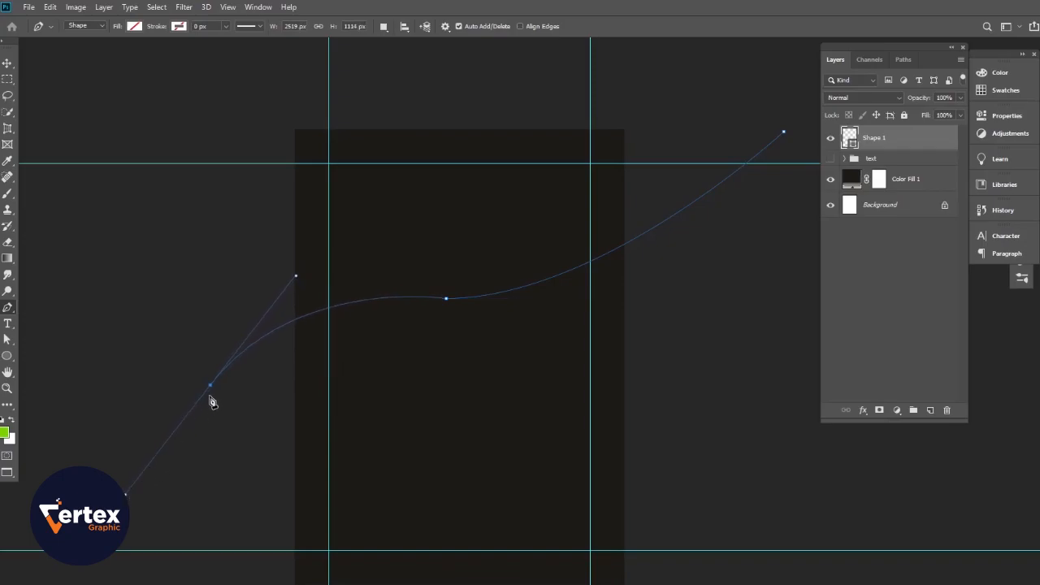
click(246, 94)
click(739, 86)
click(785, 133)
- Fill the wave shape with red and inspect its curve
click(135, 26)
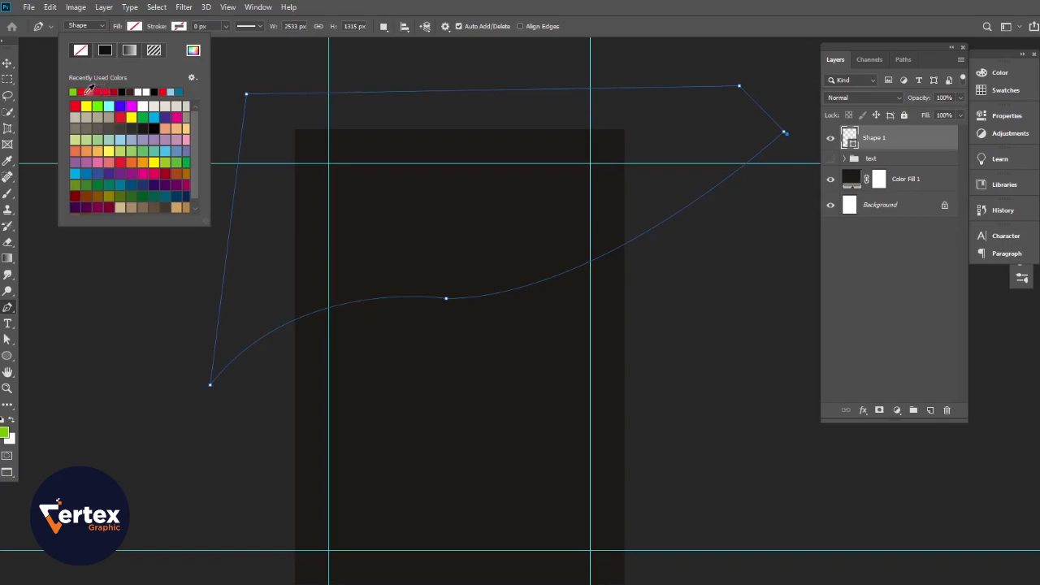
click(85, 90)
click(7, 64)
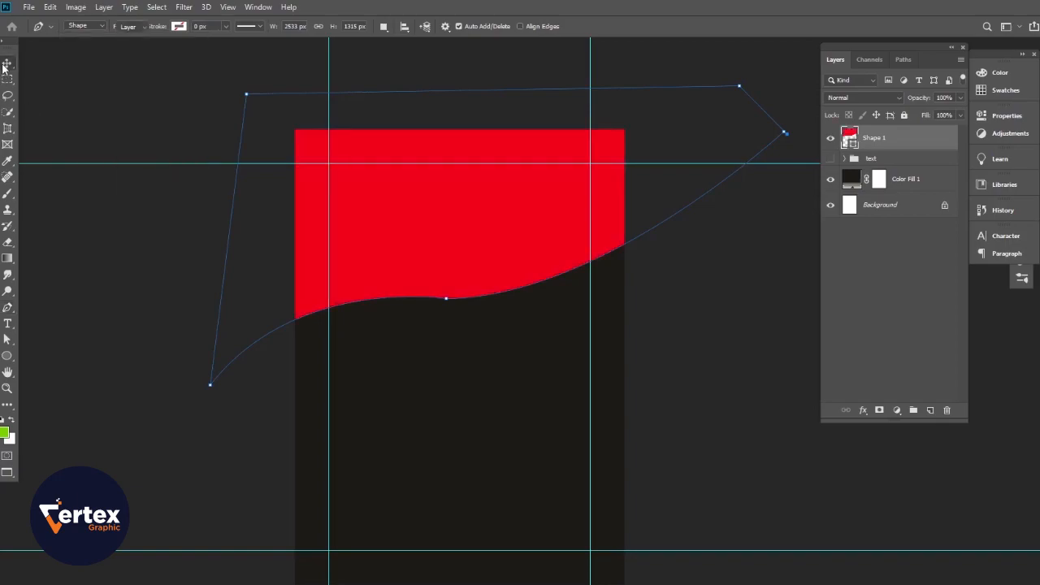
click(729, 398)
drag(512, 357, 550, 374)
drag(481, 315, 572, 371)
alt+click(479, 310)
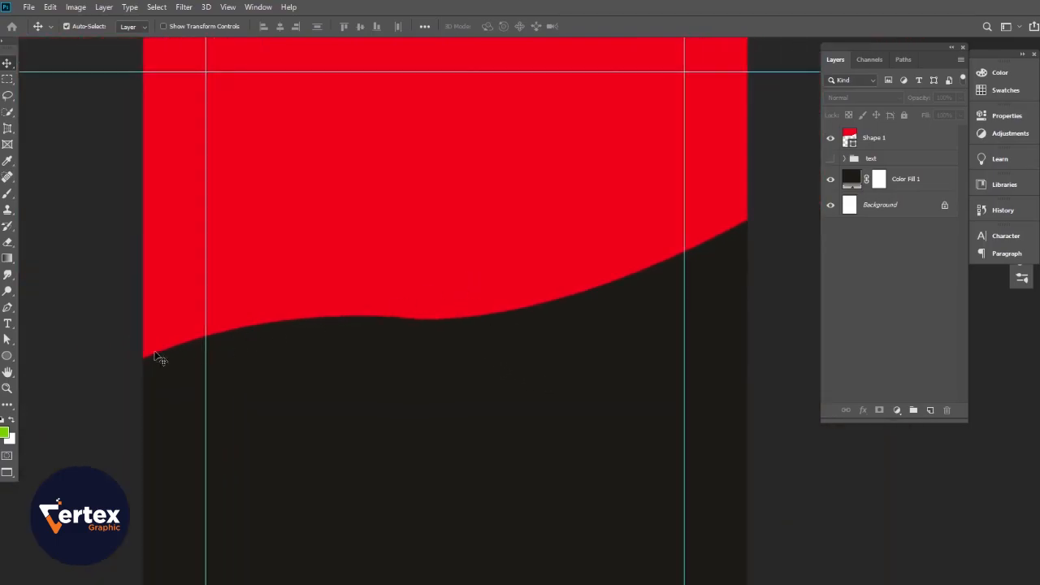
- Select the red wave's curve anchors with the path selection tools
click(7, 311)
click(9, 341)
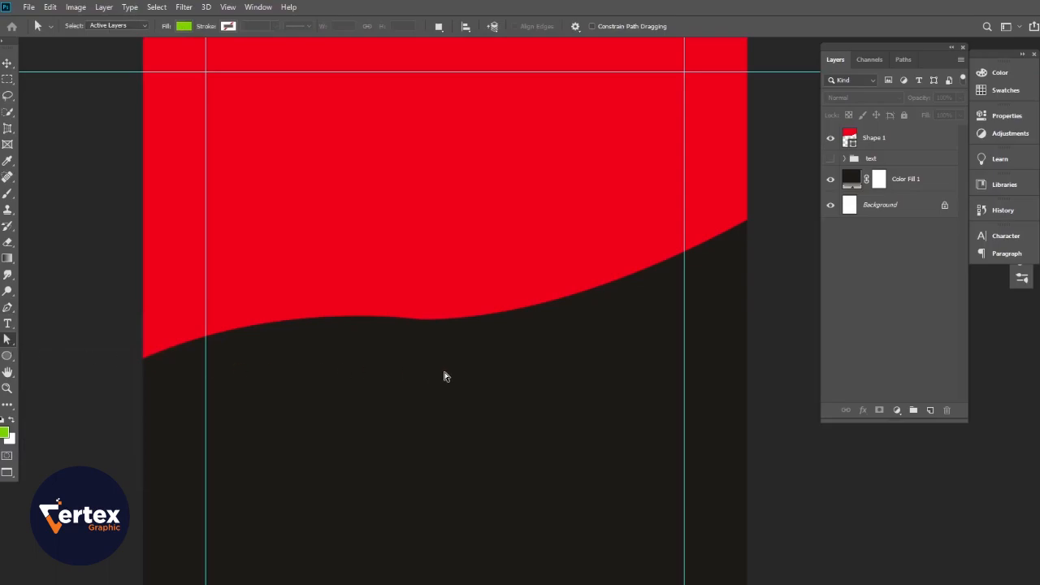
click(467, 366)
drag(355, 276, 340, 259)
click(916, 143)
drag(470, 351, 388, 290)
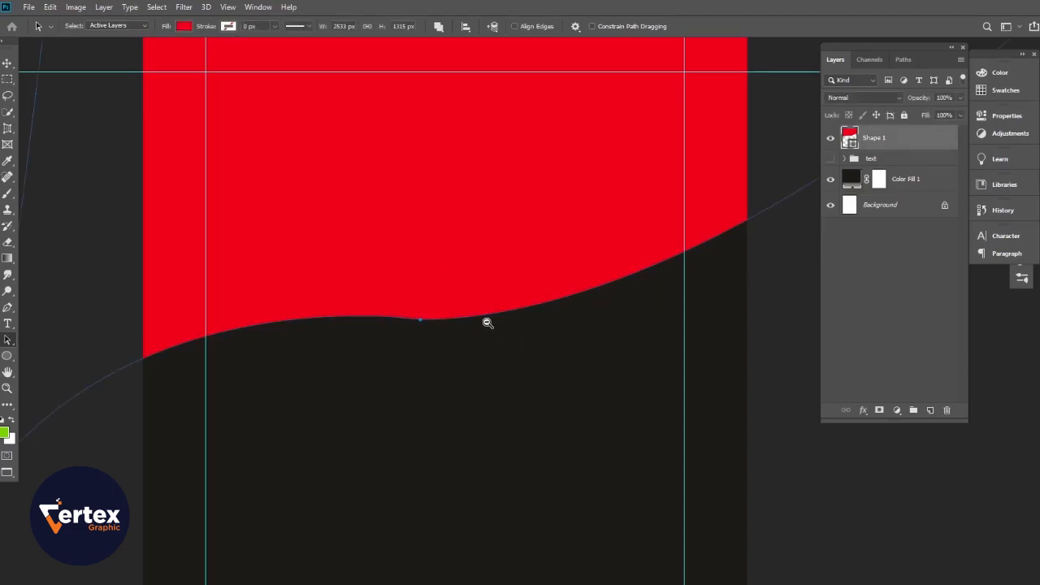
alt+click(488, 322)
drag(486, 320, 409, 339)
drag(375, 371, 326, 321)
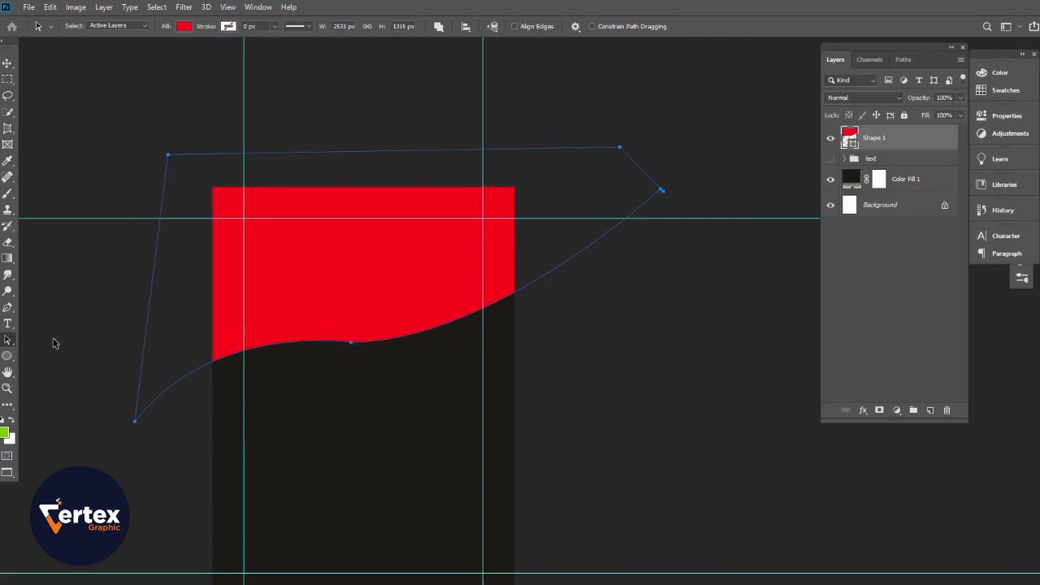
- Drag the middle anchor's direction handle to reshape the wave's right side
drag(10, 344, 11, 344)
click(65, 342)
click(351, 342)
drag(495, 342, 511, 351)
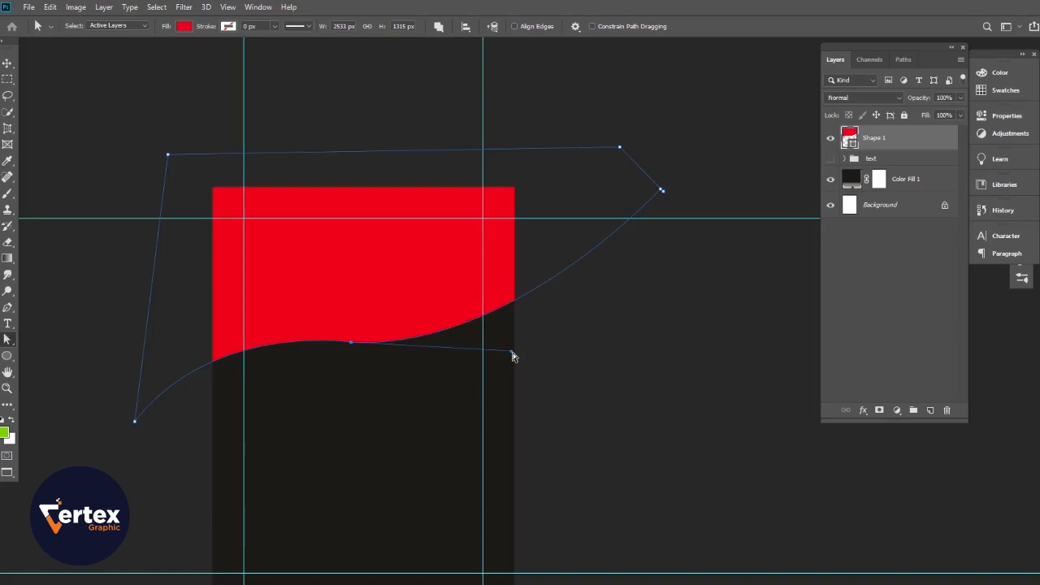
click(7, 63)
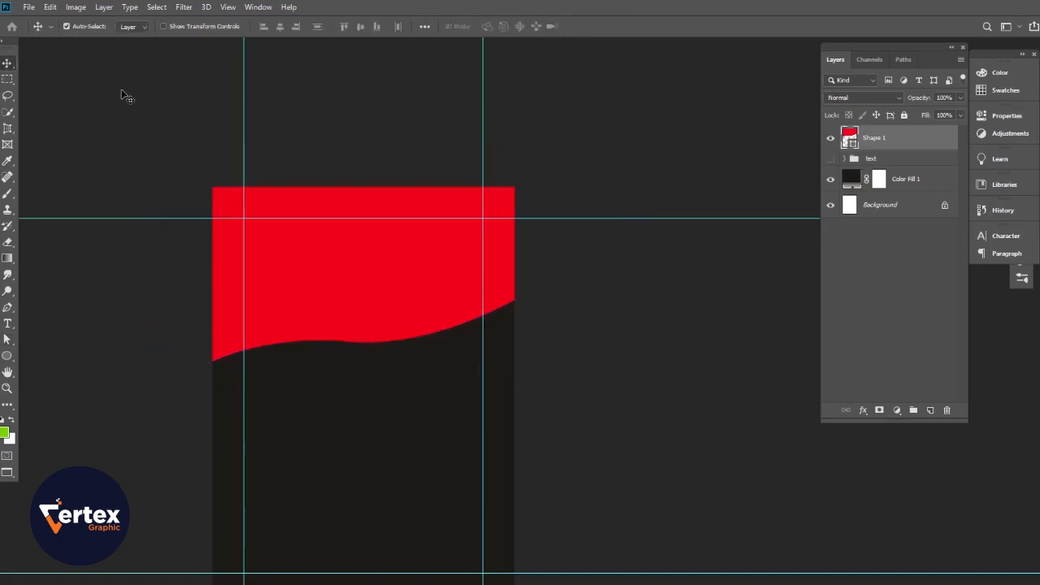
click(615, 427)
drag(379, 379, 477, 377)
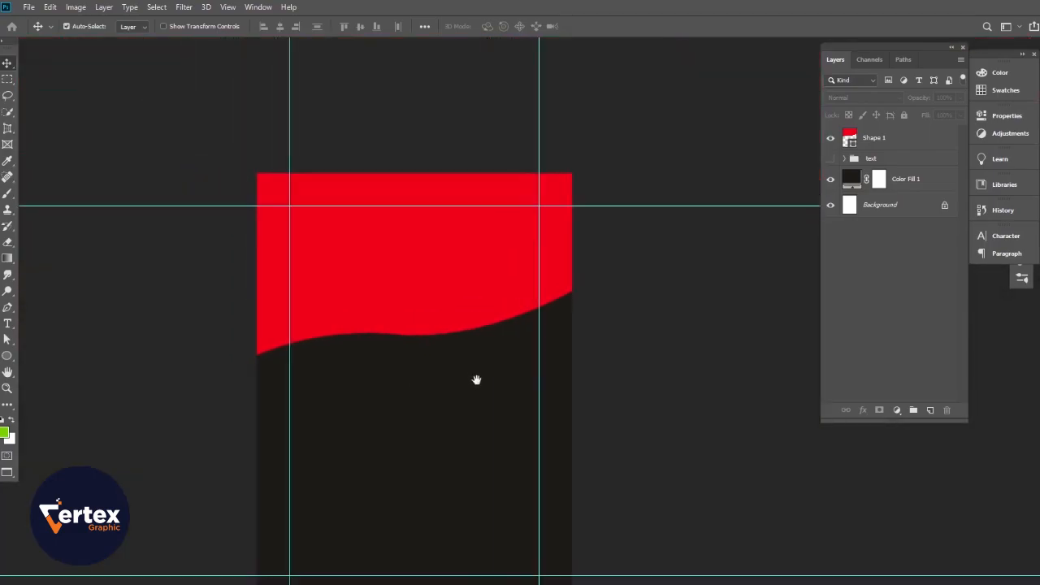
- Bend the wave's right side further down using the bottom curve anchor
click(420, 313)
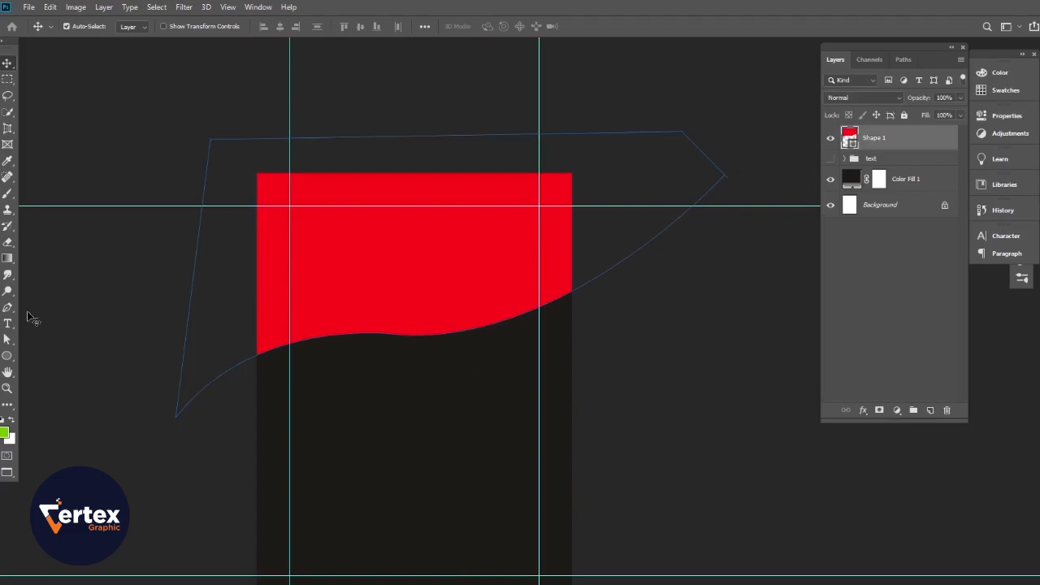
click(7, 338)
drag(433, 366, 371, 317)
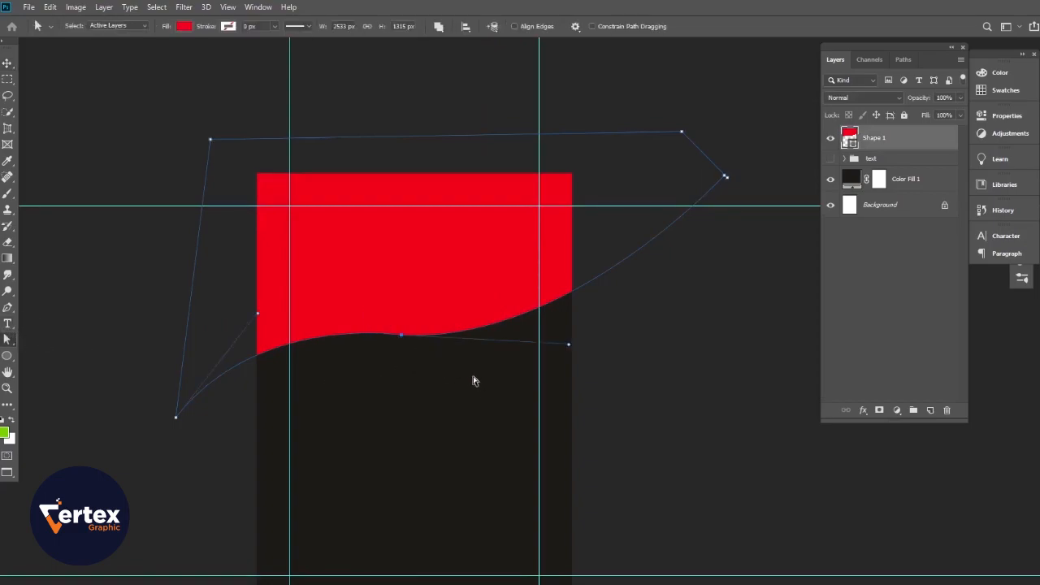
drag(570, 346, 567, 369)
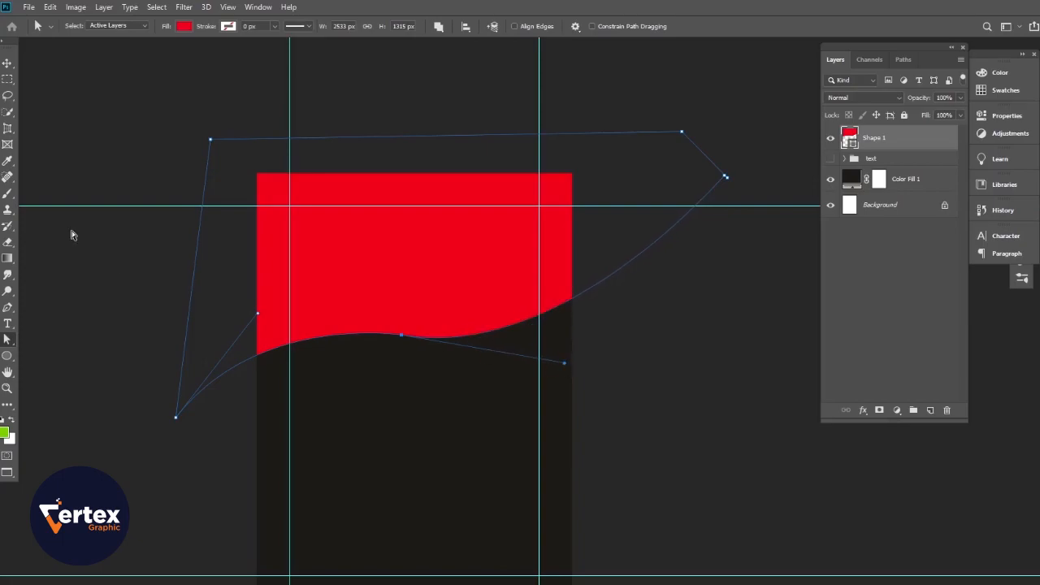
click(8, 64)
click(146, 141)
drag(500, 372, 521, 383)
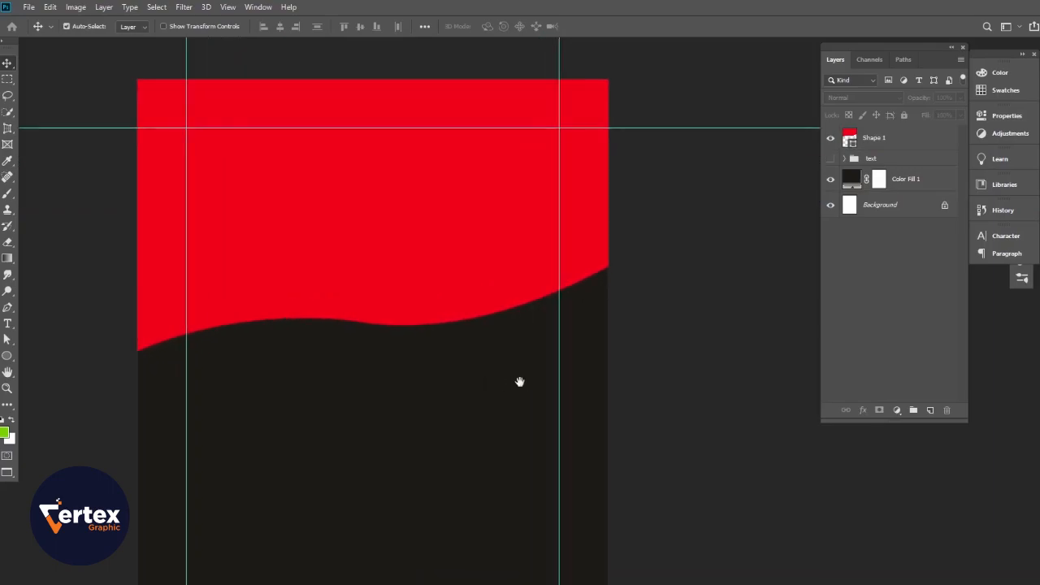
drag(495, 322, 478, 317)
mouse_move(491, 317)
mouse_down()
mouse_move(499, 341)
mouse_move(484, 331)
mouse_up()
- Rotate the red wave header about -9.7° and nudge it upward, committing the transform
ctrl+click(476, 299)
key(ctrl+t)
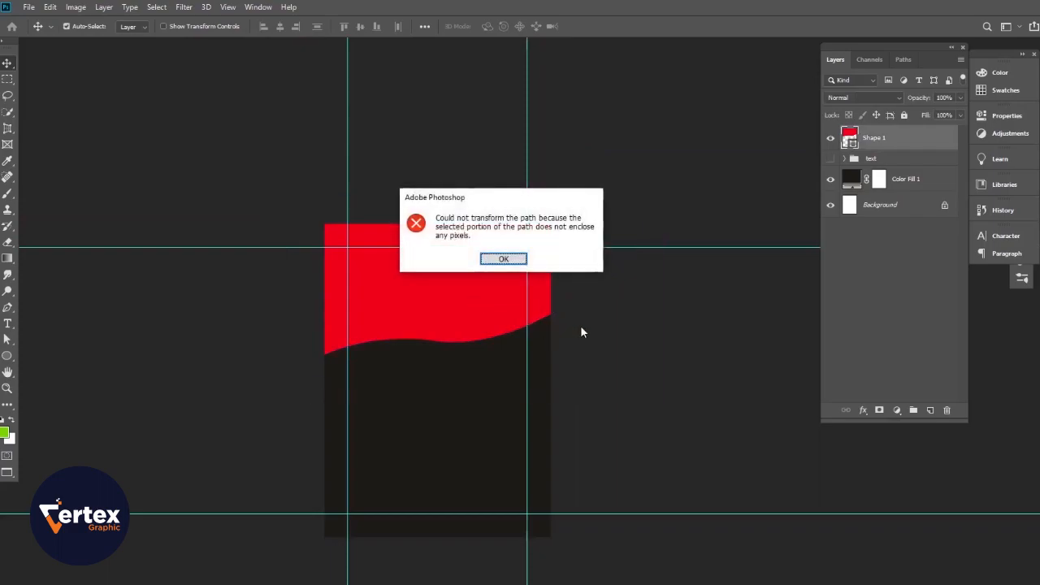
click(514, 265)
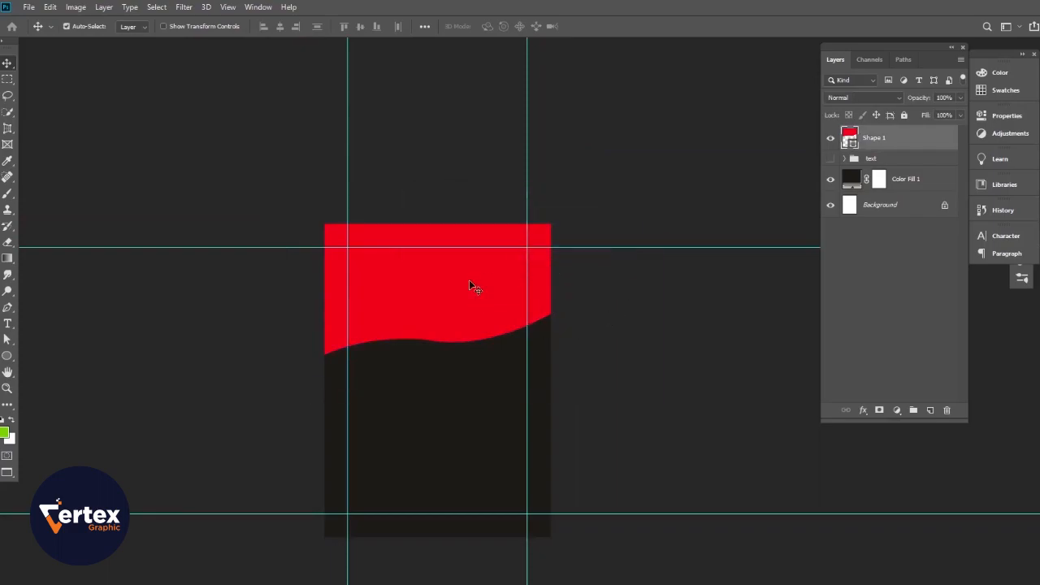
key(ctrl+t)
drag(681, 192, 648, 163)
drag(554, 354, 547, 326)
key(Return)
drag(422, 363, 443, 382)
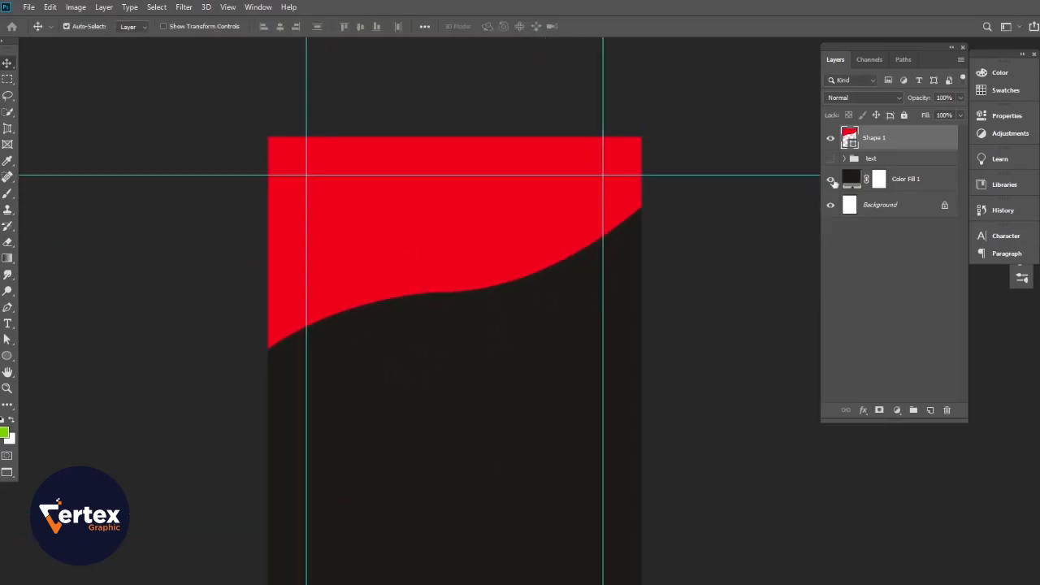
- Change the wave shape's fill to deep red #750202
double_click(850, 138)
mouse_move(813, 400)
mouse_down()
mouse_move(831, 418)
mouse_move(832, 401)
mouse_up()
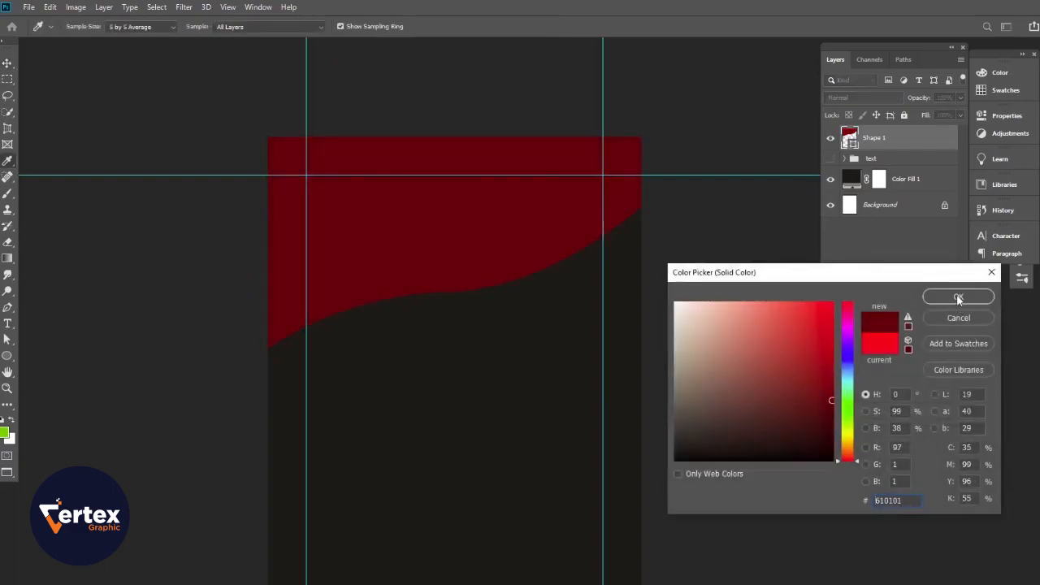
drag(829, 399, 831, 388)
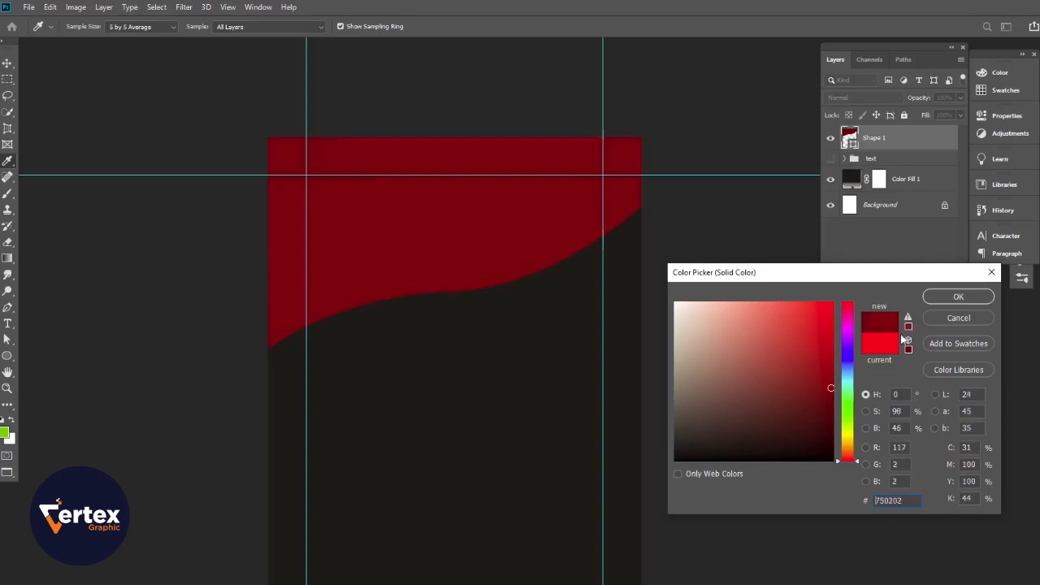
click(938, 298)
drag(652, 488, 660, 445)
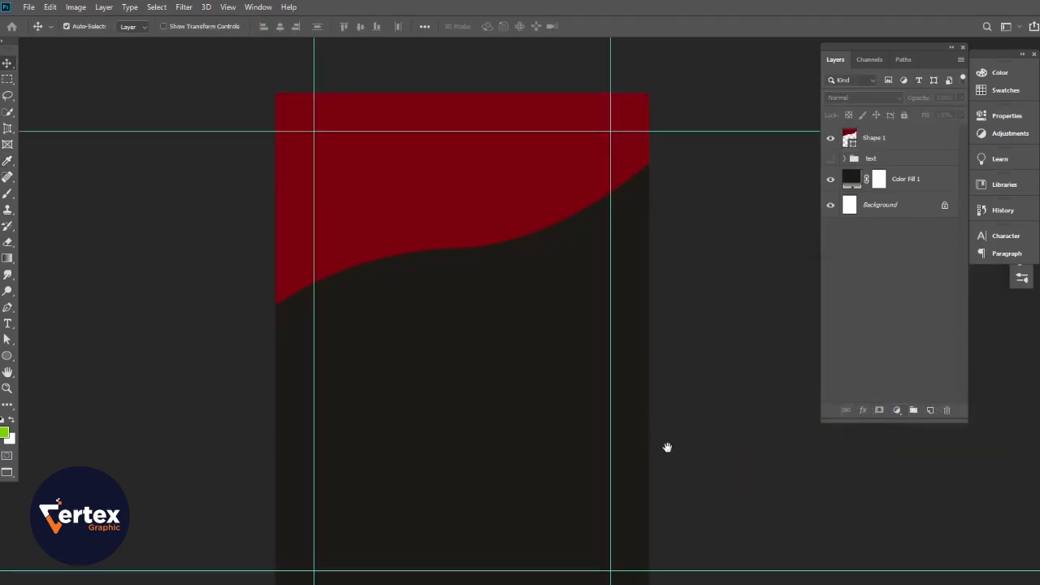
- Place the bokeh-and-wood photo and mask out its blurry bokeh area
click(28, 7)
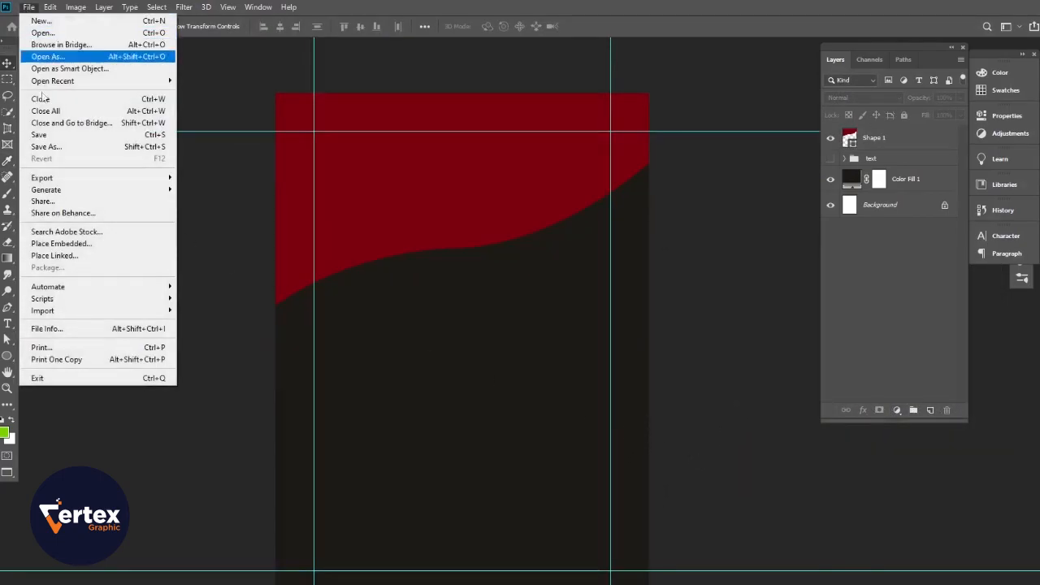
click(82, 236)
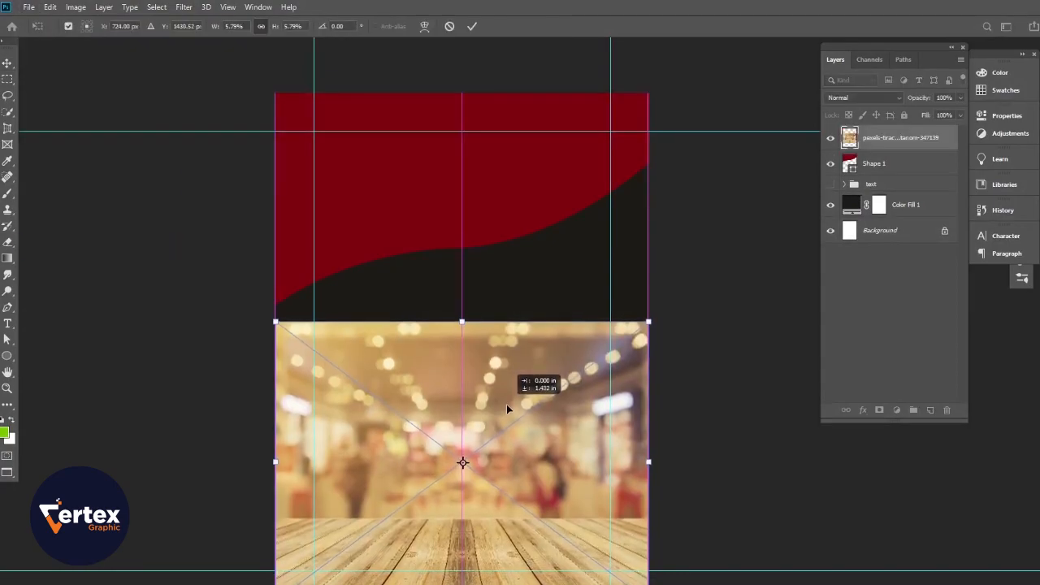
drag(506, 404, 506, 407)
key(Return)
click(7, 79)
drag(273, 238, 705, 523)
click(879, 412)
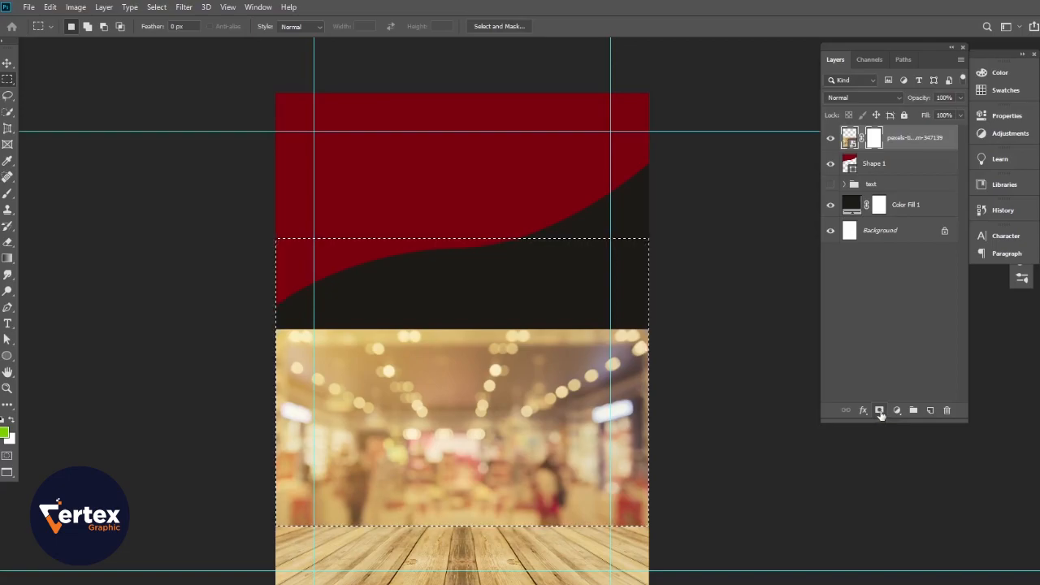
key(ctrl+z)
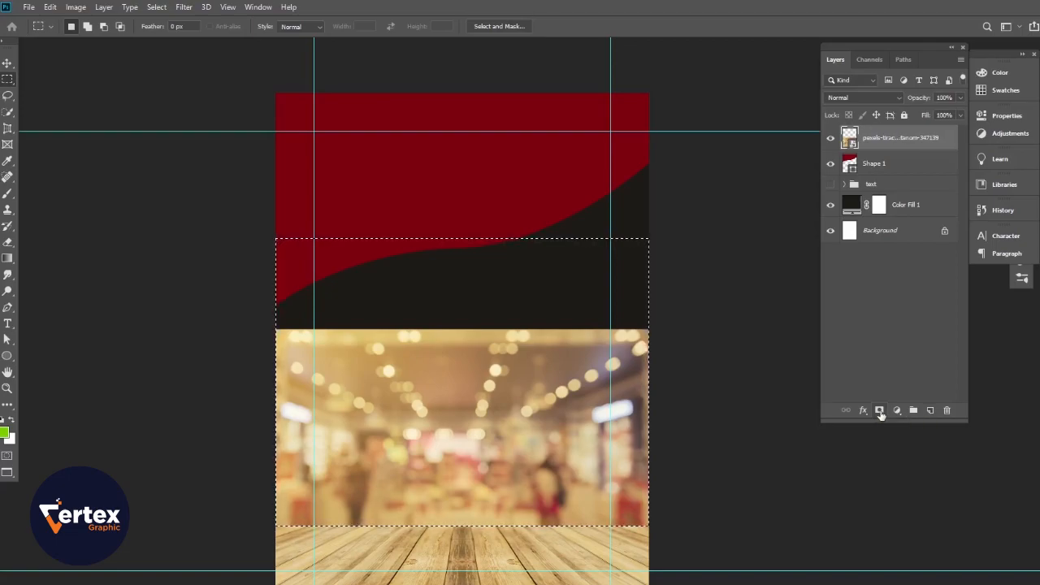
alt+click(879, 412)
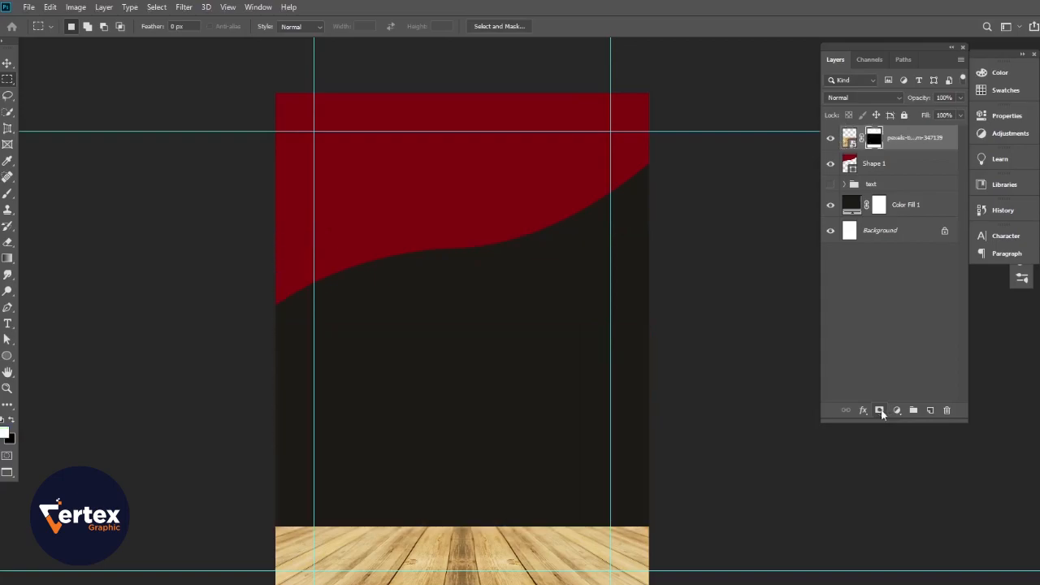
- Stretch the wooden floor photo taller and move it slightly down
click(6, 65)
drag(529, 447, 542, 429)
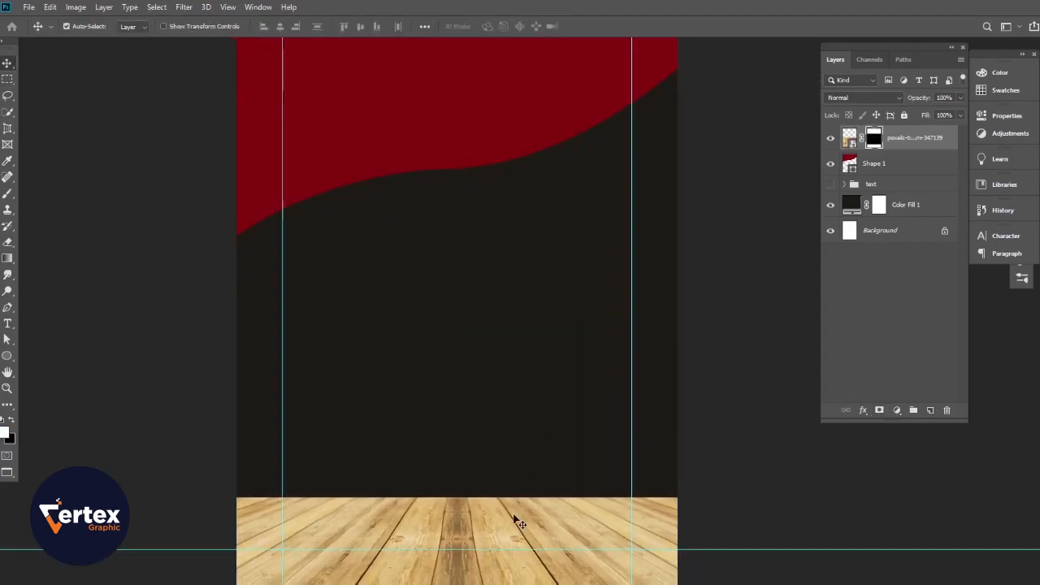
key(ctrl+t)
drag(457, 264, 457, 149)
key(Return)
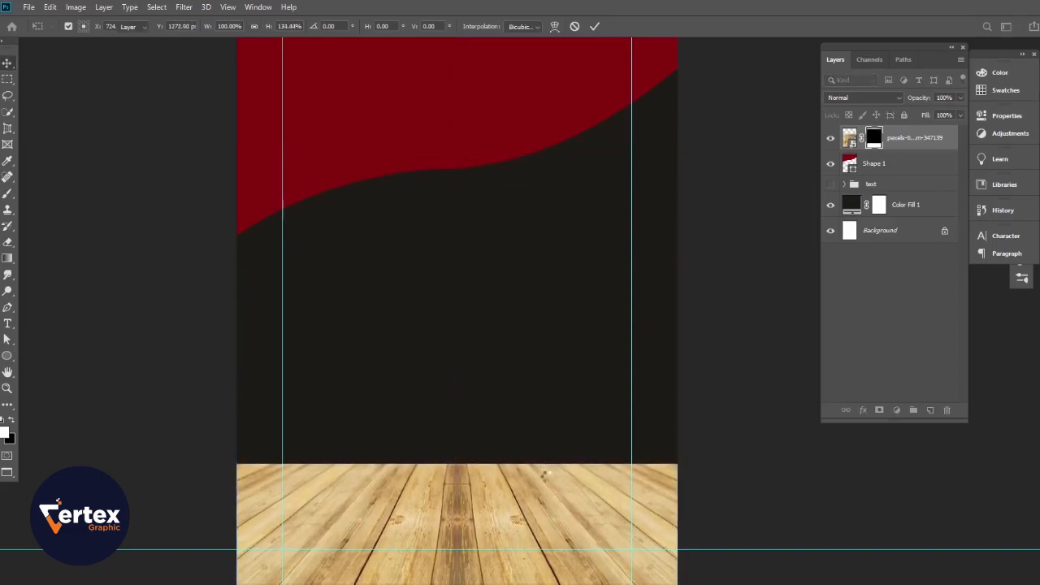
mouse_move(494, 497)
mouse_down()
mouse_move(517, 507)
mouse_move(504, 493)
mouse_up()
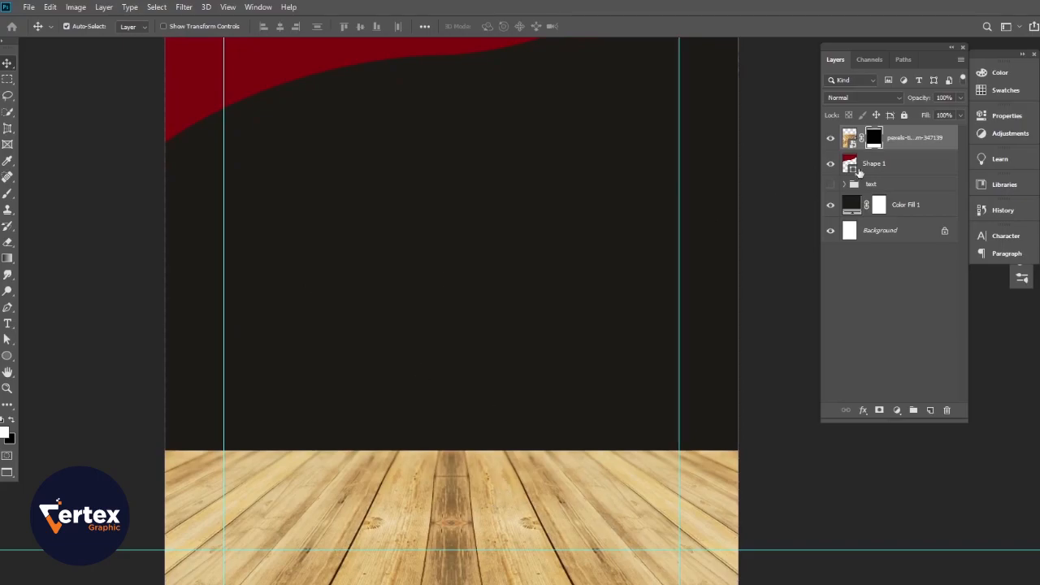
- Target the floor photo's image and try a Field Blur, then cancel it
click(849, 137)
click(183, 7)
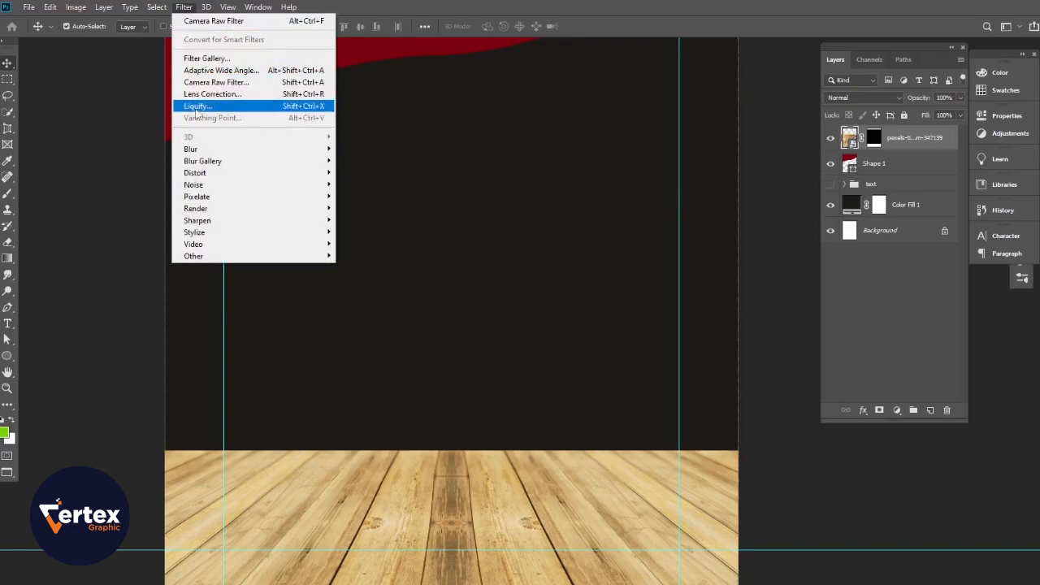
mouse_move(217, 162)
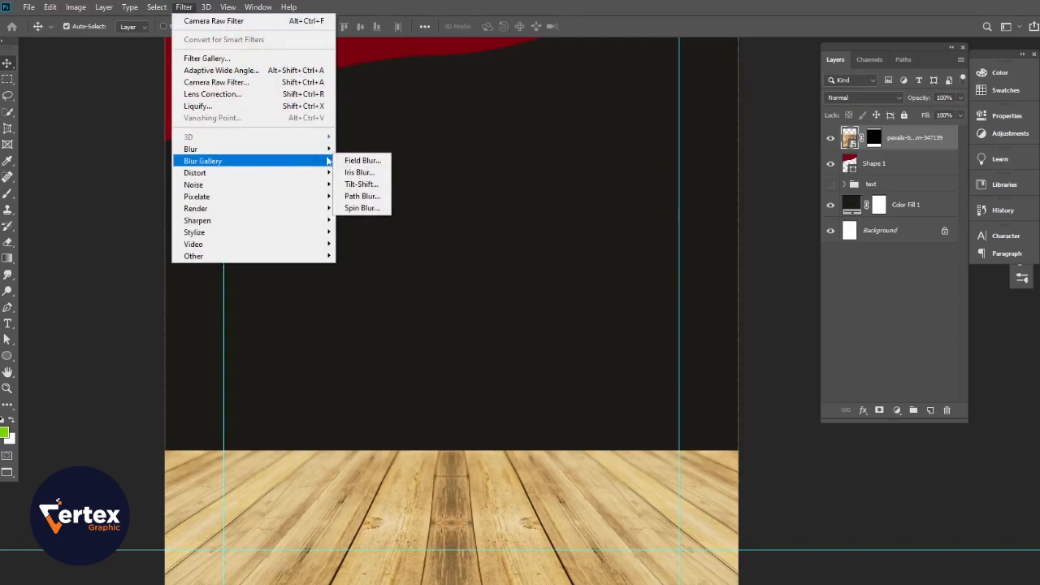
click(362, 161)
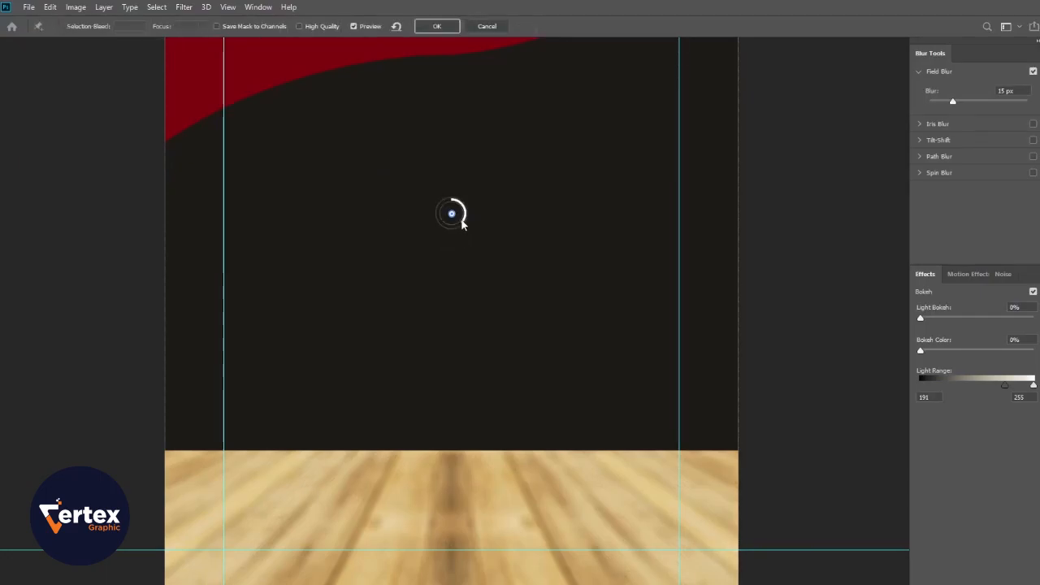
click(483, 28)
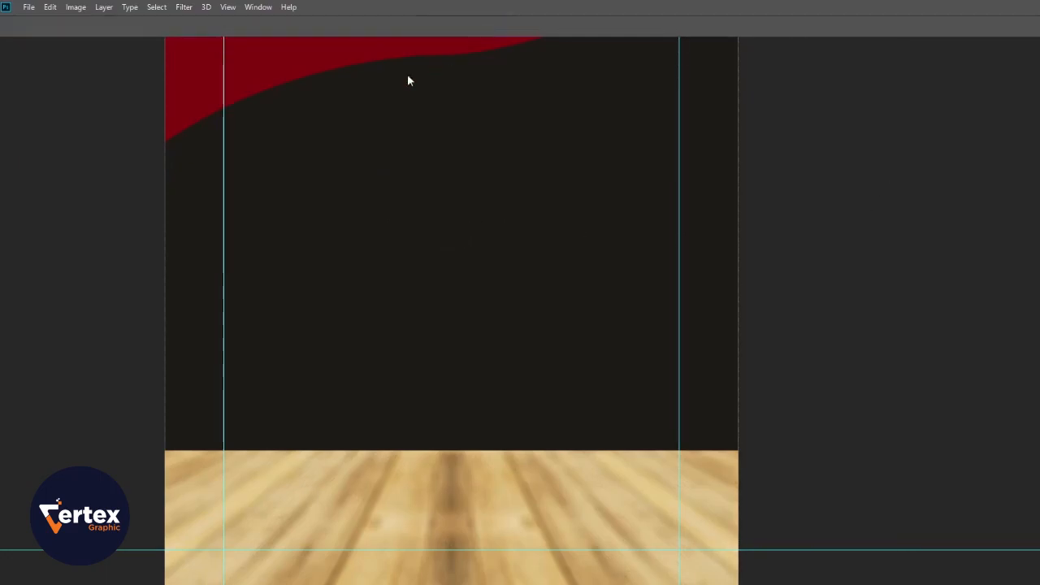
- Apply a 6 px Tilt-Shift blur with its focus moved down onto the floor
click(184, 8)
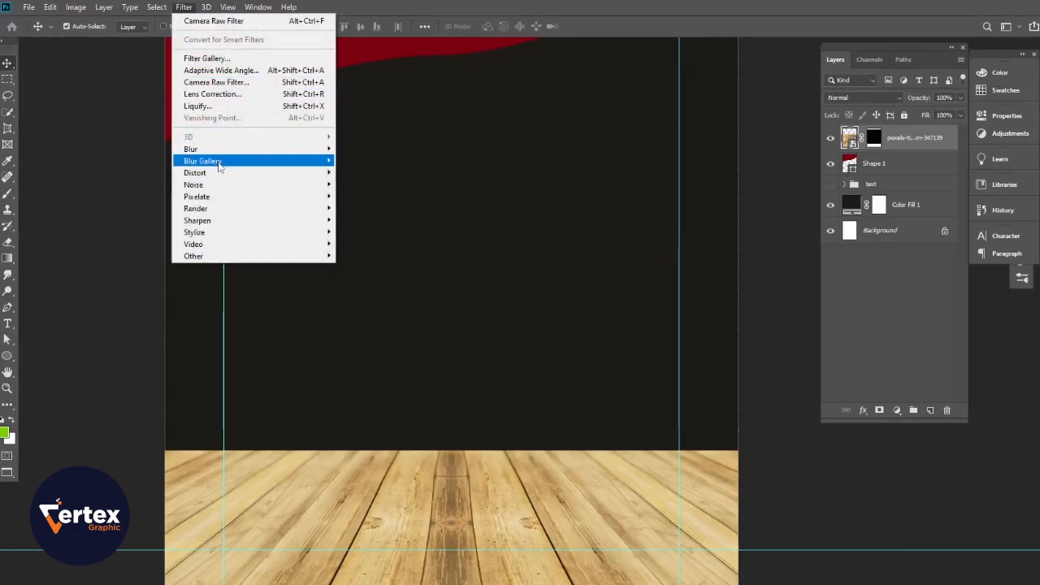
mouse_move(221, 165)
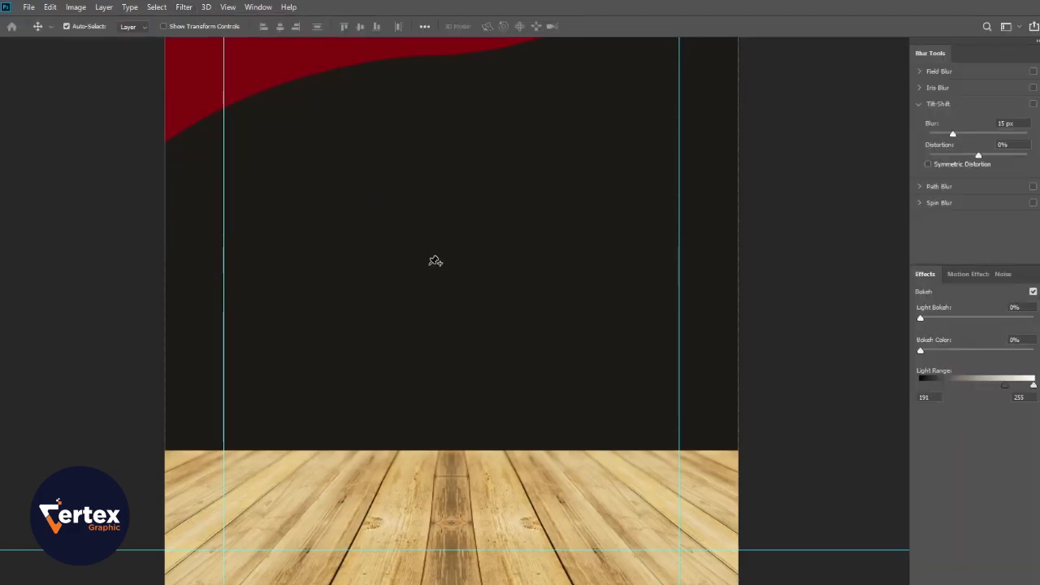
drag(452, 213, 446, 584)
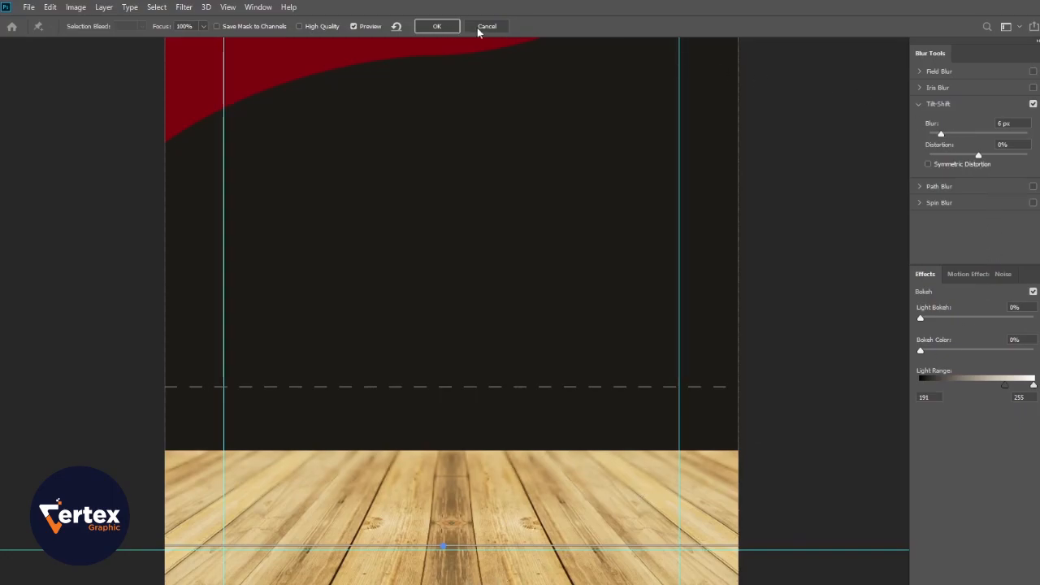
click(436, 27)
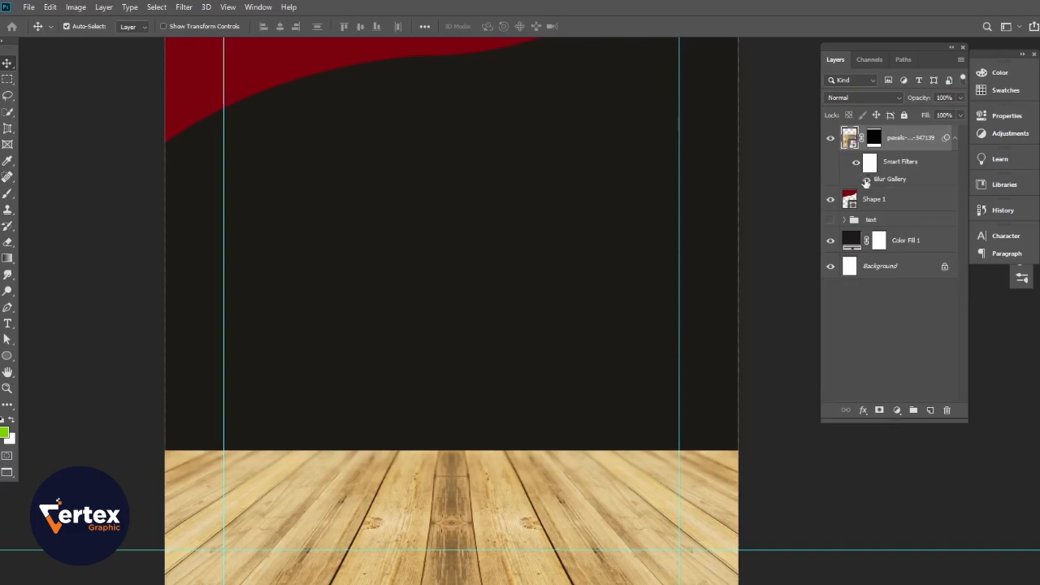
click(956, 138)
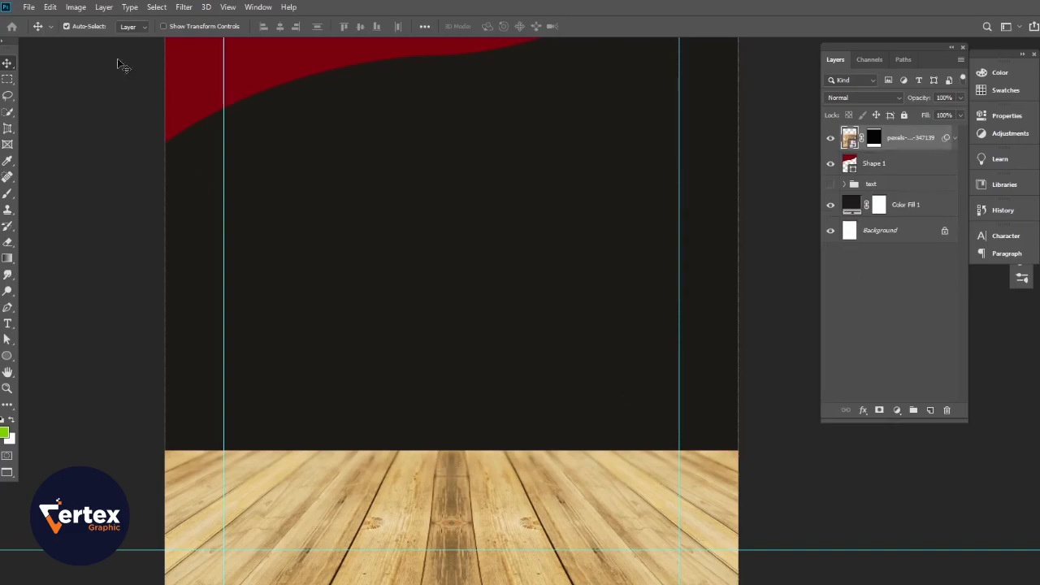
click(76, 7)
mouse_move(90, 39)
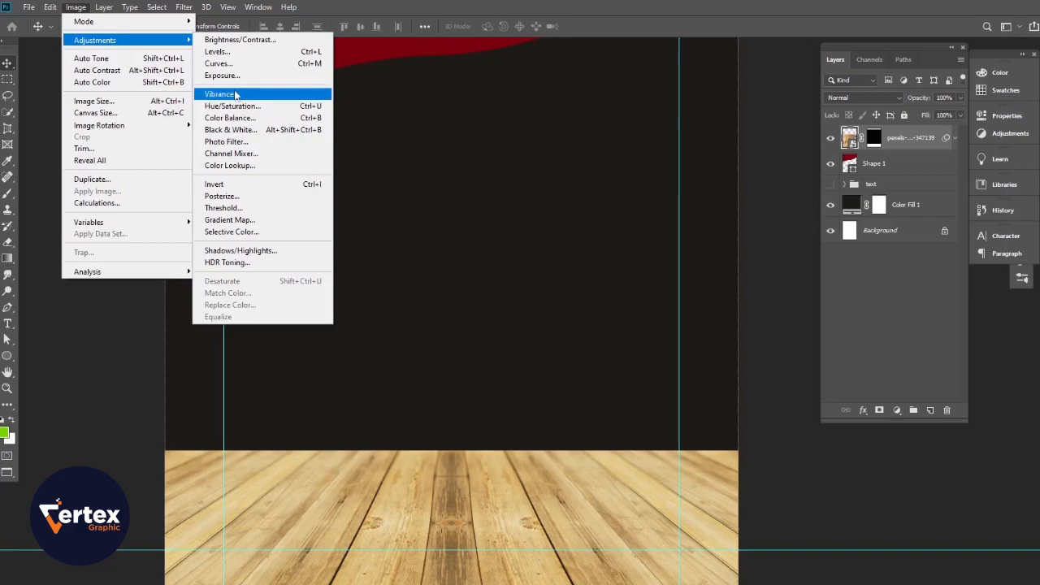
- Darken the floor with Exposure -0.71, offset -0.0217 and gamma 0.71
click(224, 75)
drag(484, 217, 500, 277)
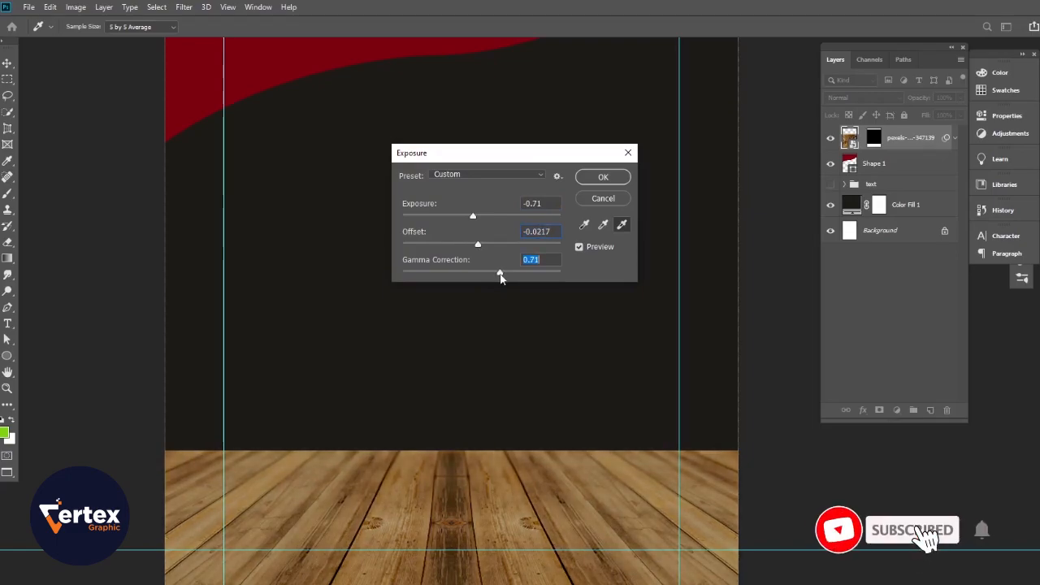
click(579, 246)
click(578, 246)
click(603, 177)
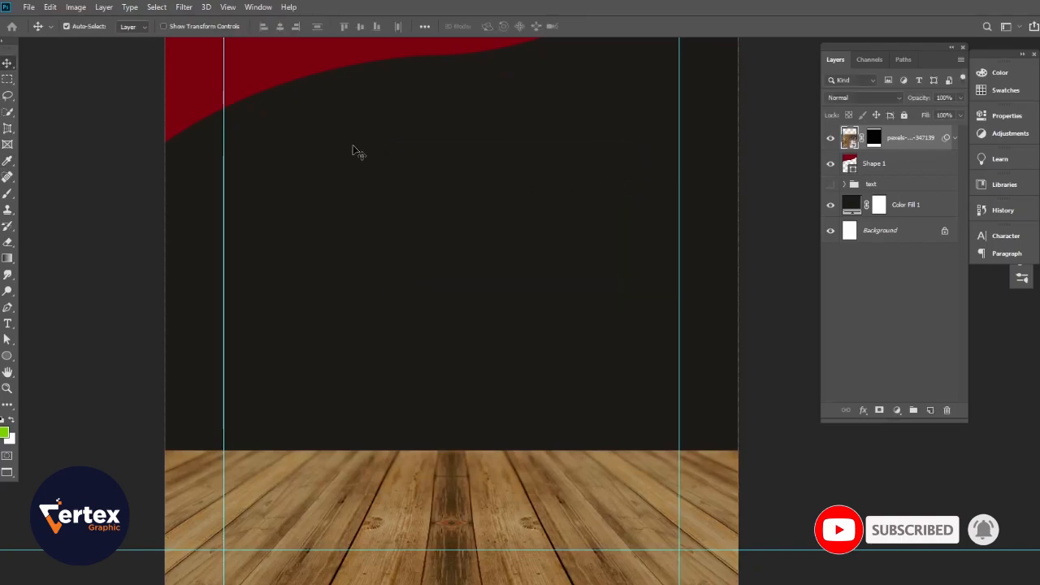
click(77, 8)
mouse_move(91, 41)
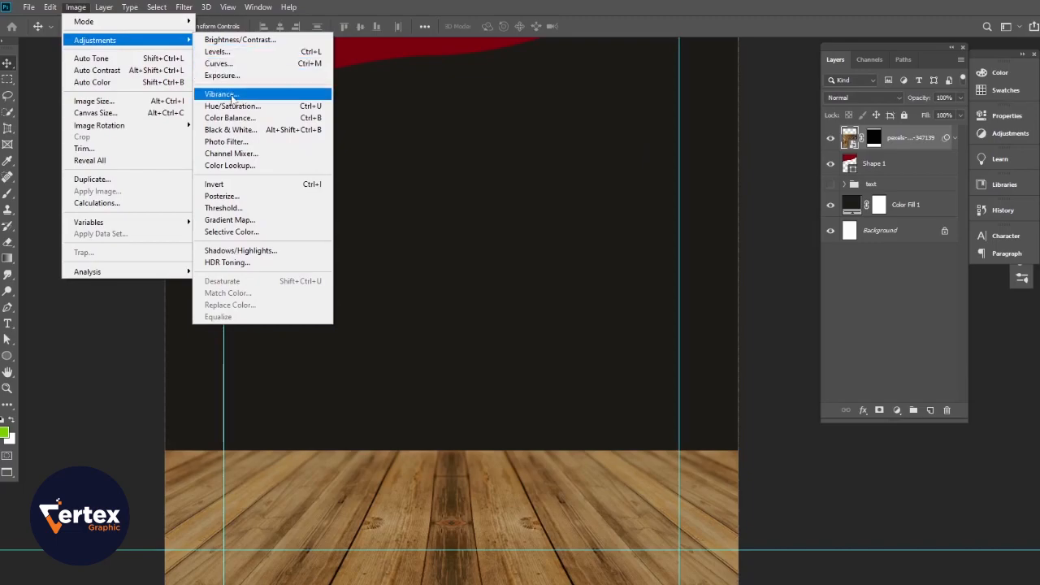
- Set the floor's Vibrance to -20 with Saturation +12
click(231, 94)
drag(486, 212, 492, 247)
drag(511, 213, 470, 213)
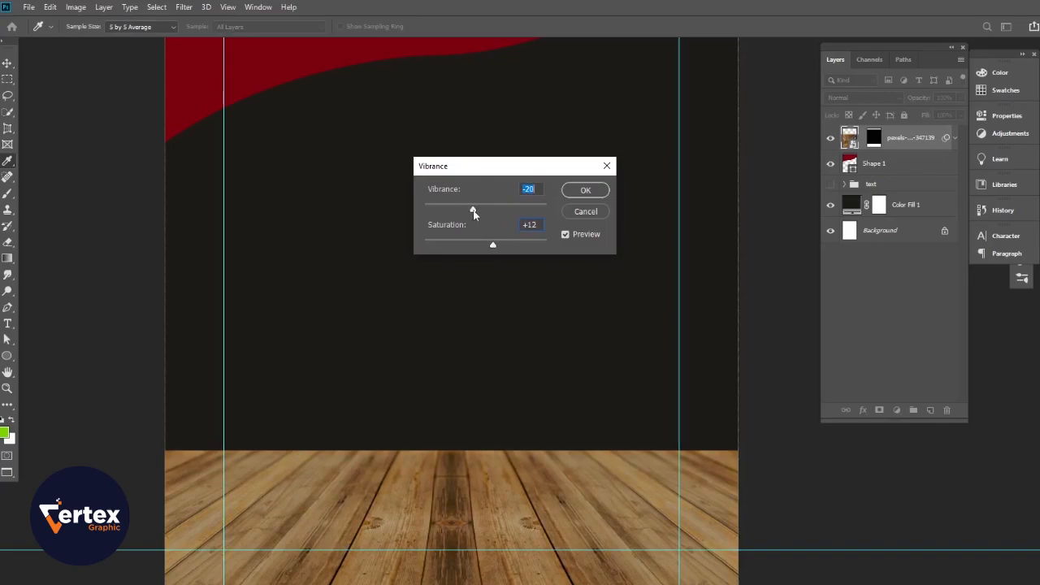
click(581, 190)
drag(413, 399, 446, 365)
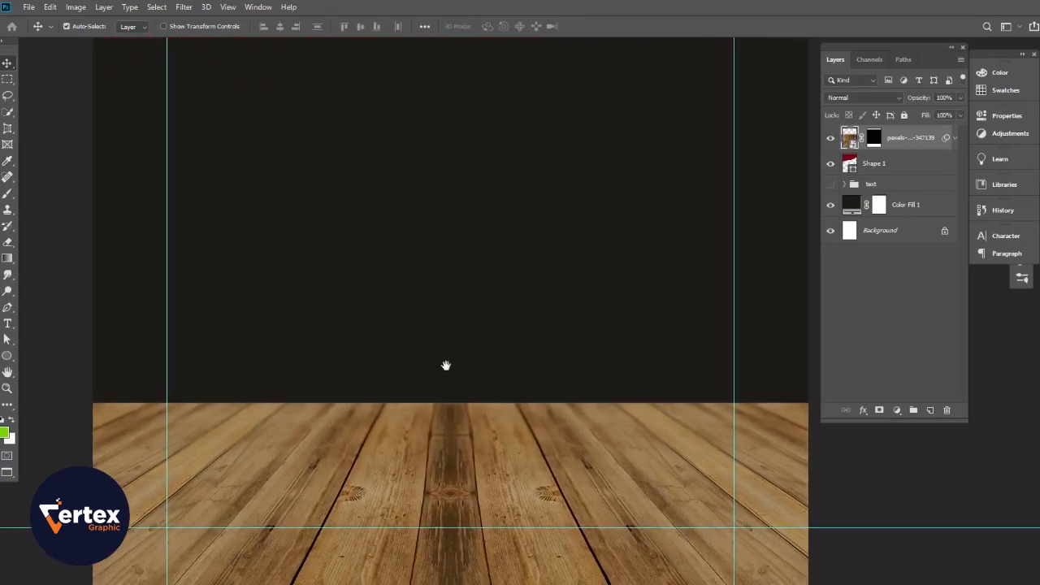
- Rasterize the wooden floor layer and permanently apply its existing layer mask
right_click(918, 145)
click(785, 319)
right_click(871, 140)
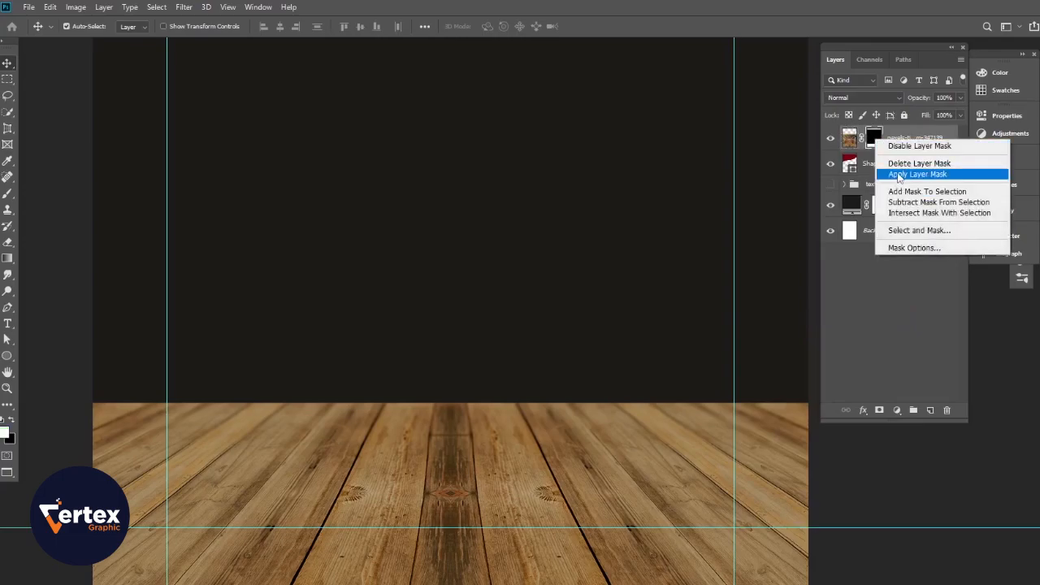
click(898, 177)
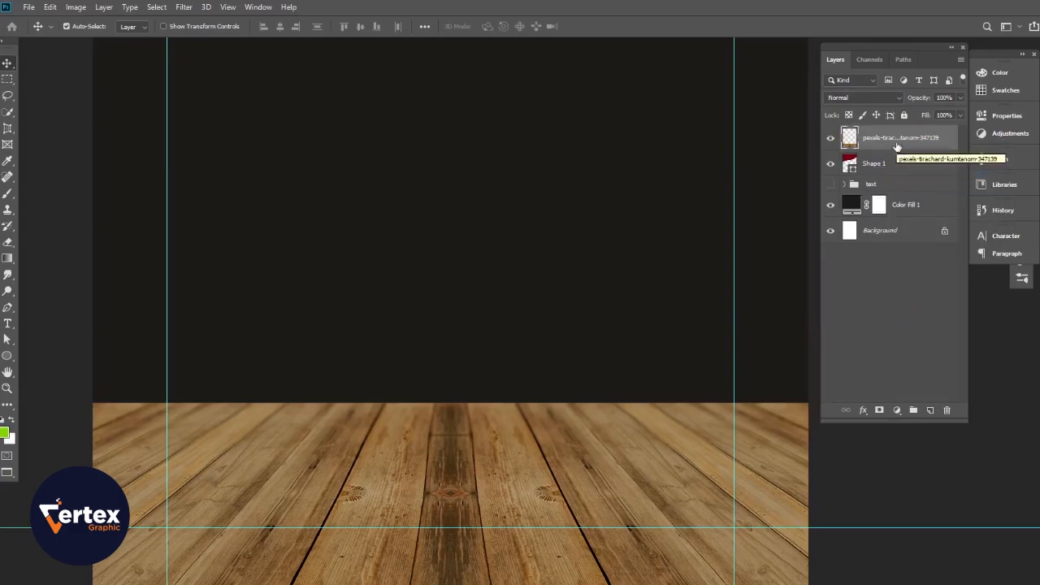
- Add a fresh mask to the floor and fade its top edge with black gradients
click(879, 411)
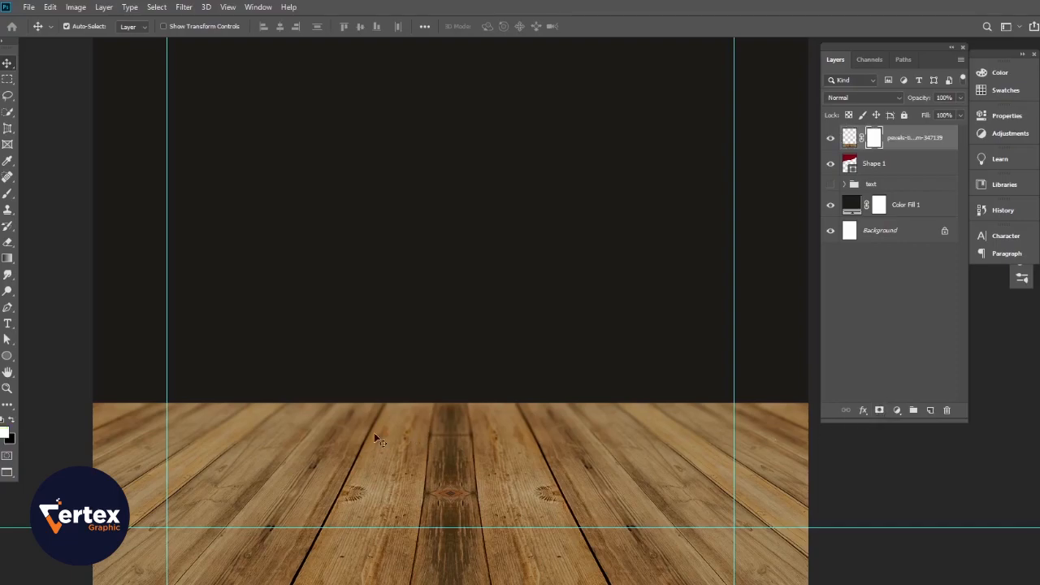
scroll(355, 425, up, 2)
click(8, 259)
drag(429, 422, 430, 492)
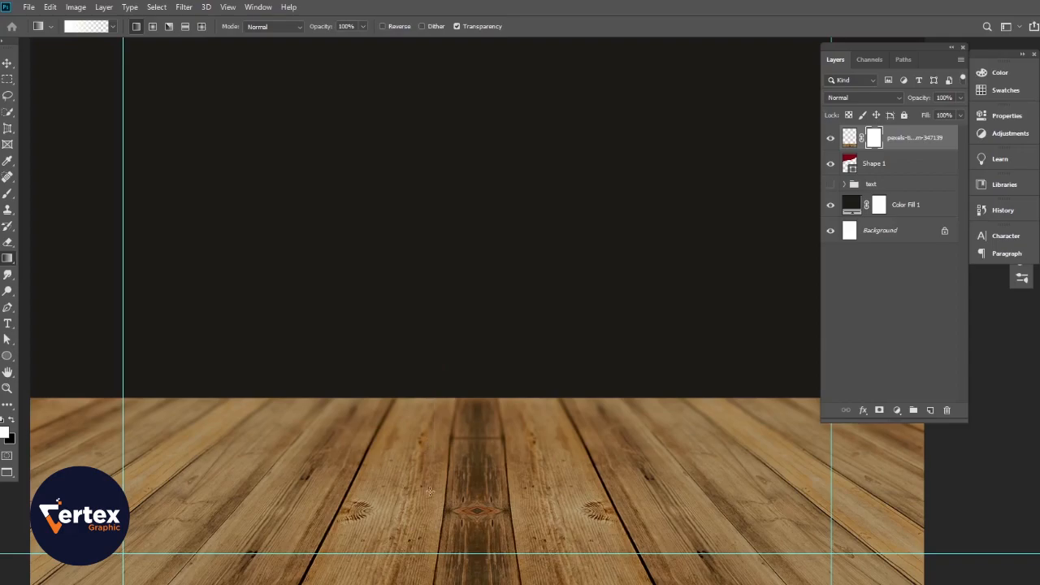
click(12, 421)
drag(450, 414, 446, 494)
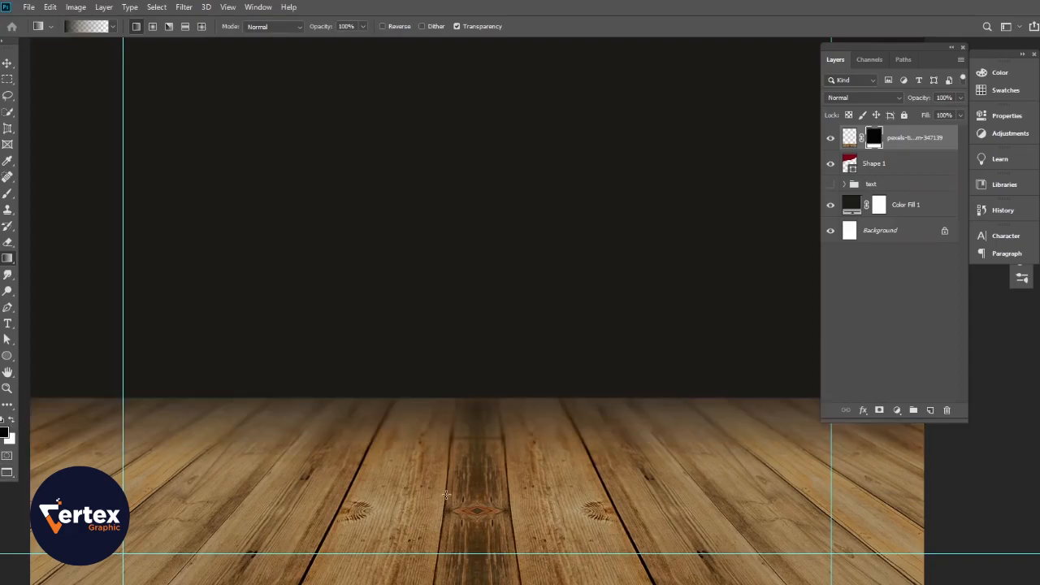
drag(459, 349, 468, 421)
drag(464, 296, 461, 447)
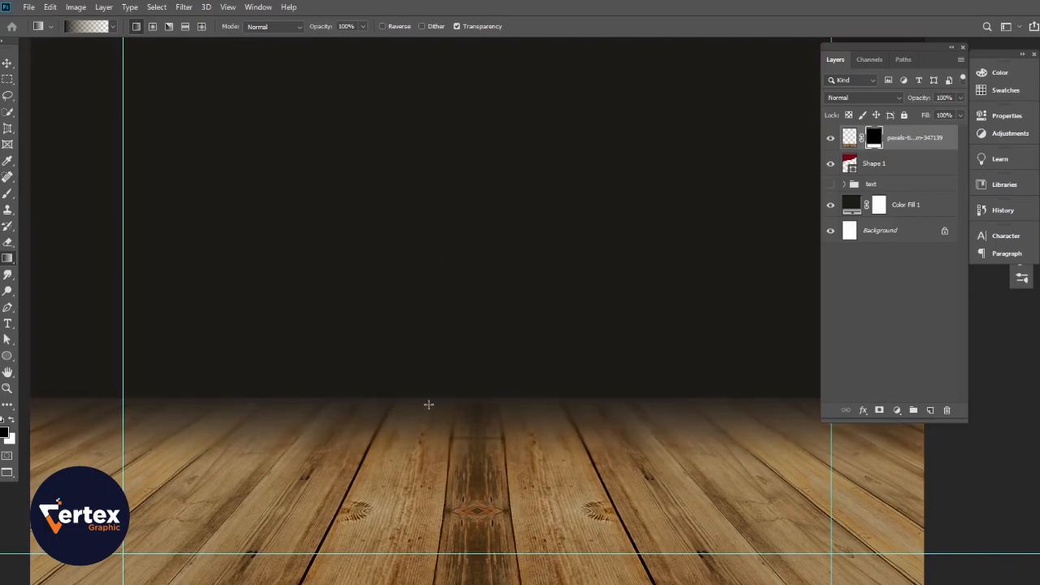
alt+click(428, 325)
ctrl+click(432, 270)
drag(441, 274, 439, 337)
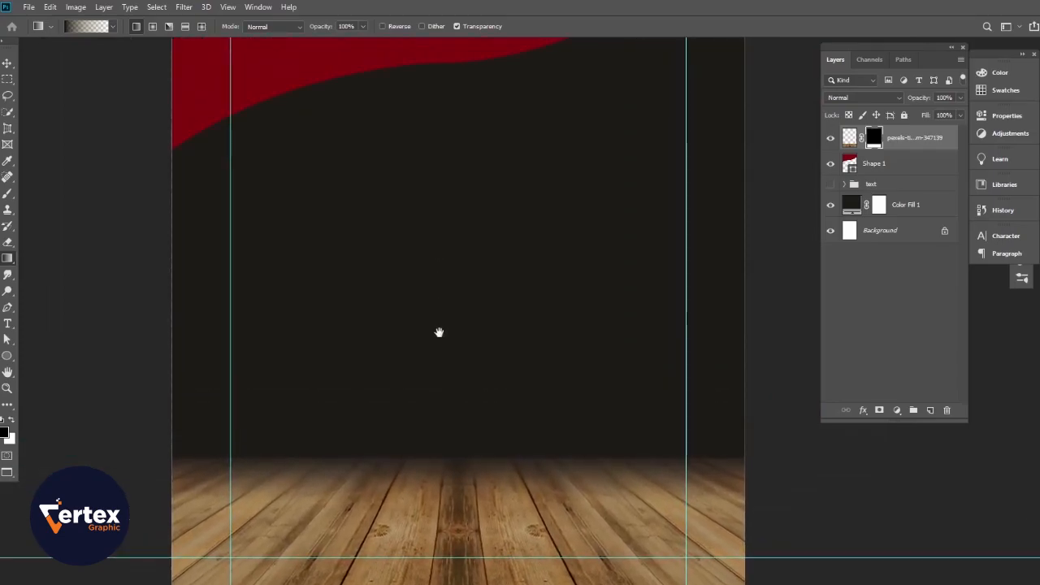
- Add a clipped Curves adjustment pulled down to darken the wooden floor
click(6, 64)
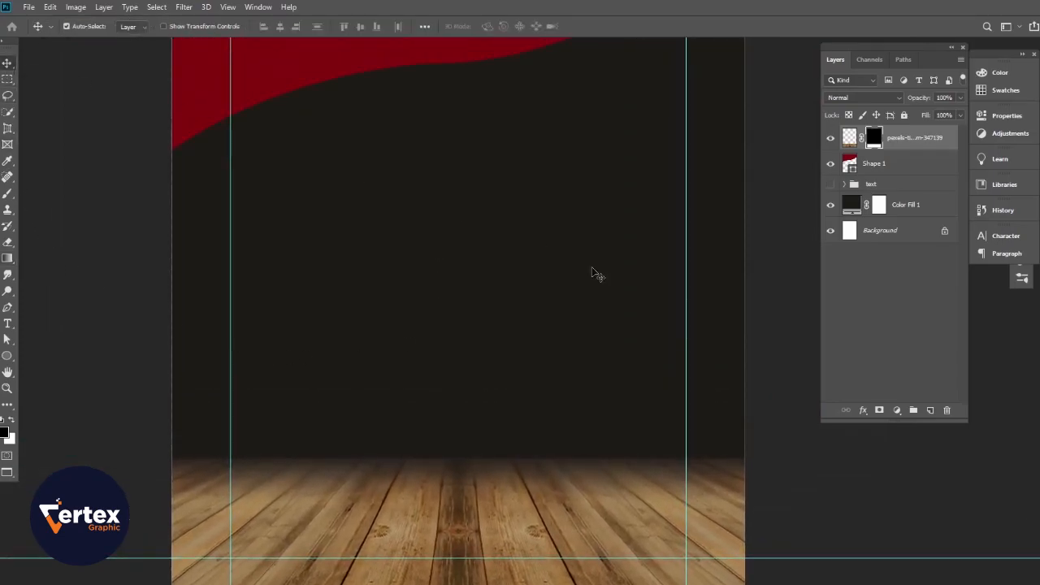
click(897, 411)
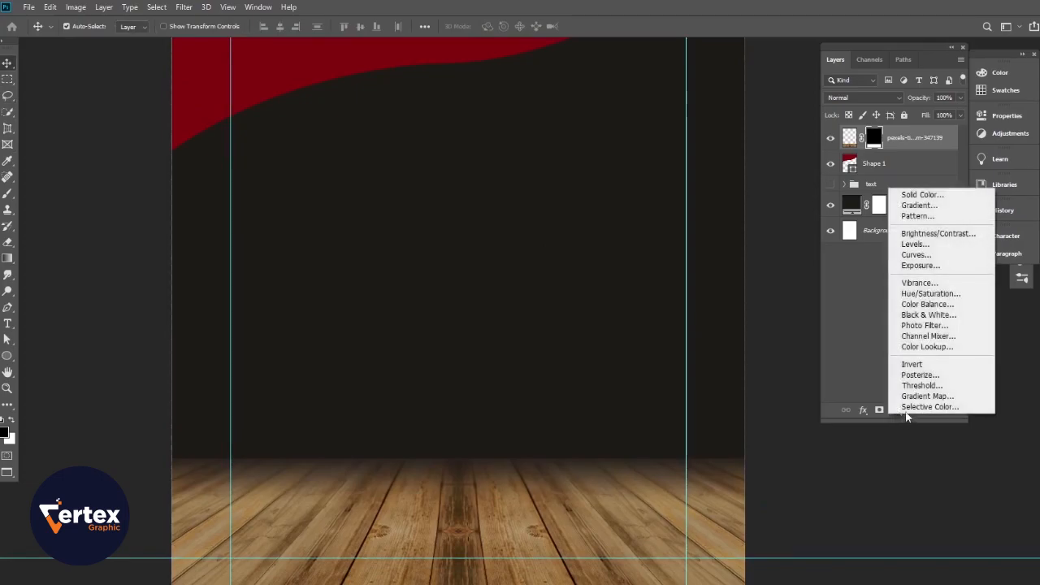
click(915, 256)
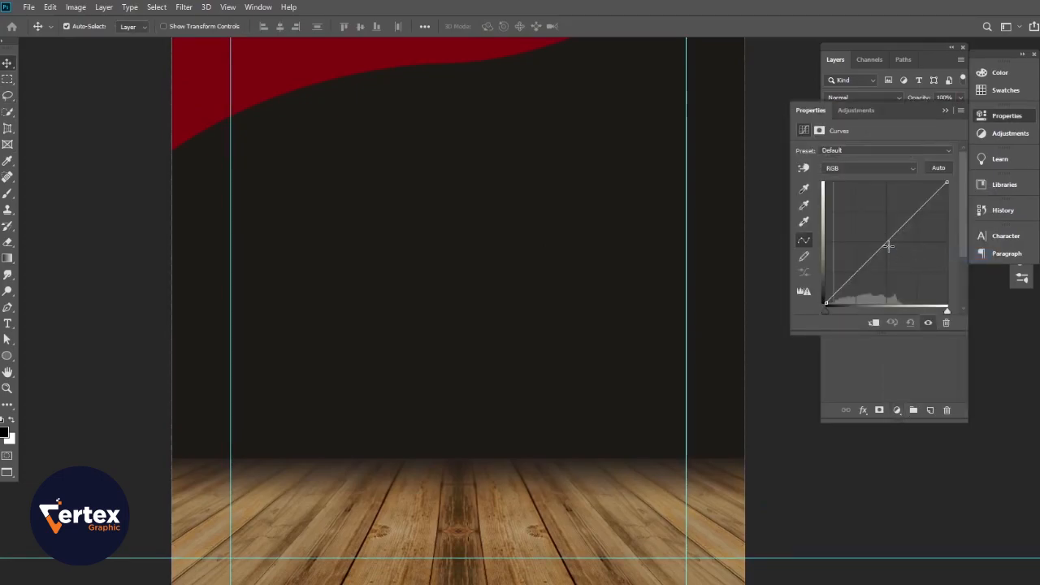
drag(887, 242, 897, 254)
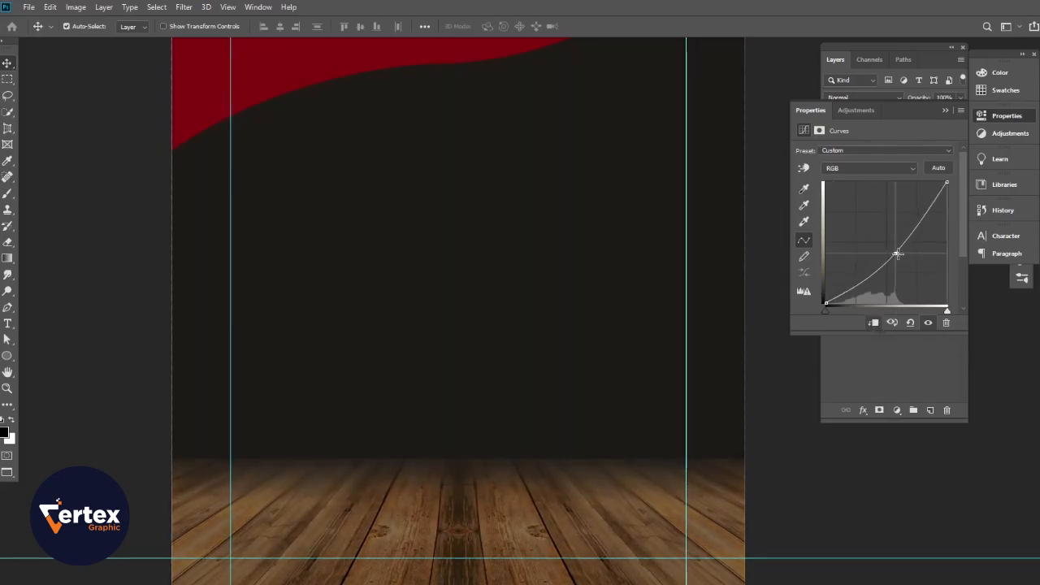
click(945, 110)
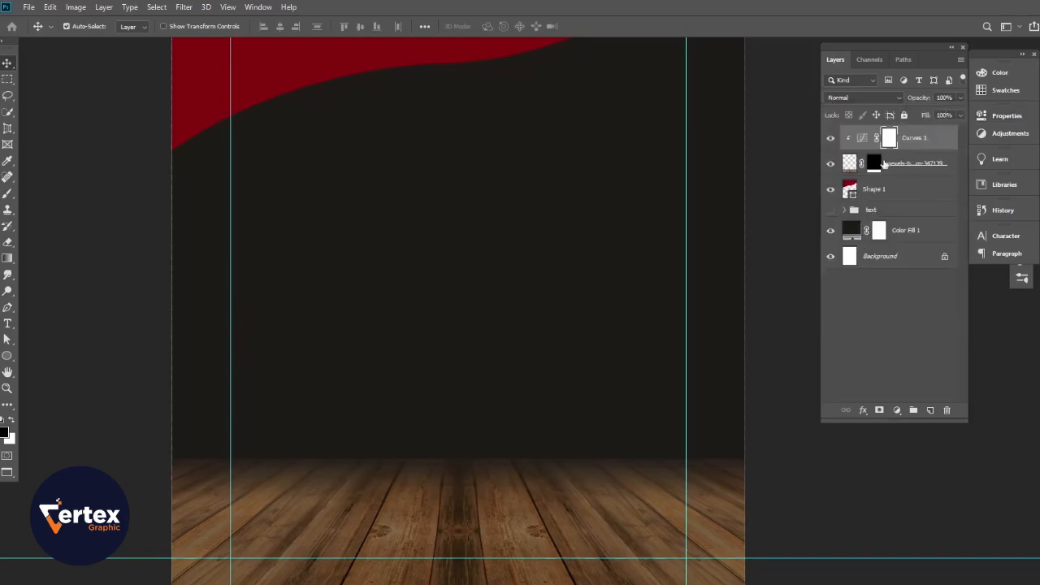
- Brush the Curves mask over the floor's lower centre so it stays brighter
click(7, 193)
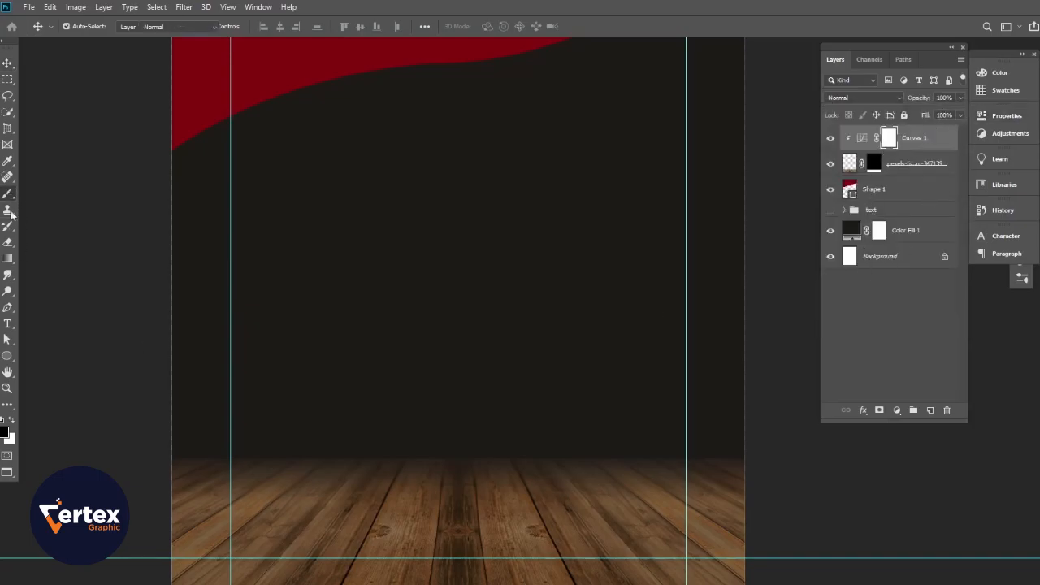
mouse_move(534, 494)
mouse_down()
mouse_move(445, 508)
mouse_move(476, 520)
mouse_move(390, 531)
mouse_move(534, 536)
mouse_move(612, 492)
mouse_move(564, 509)
mouse_move(349, 508)
mouse_move(495, 508)
mouse_move(634, 477)
mouse_move(666, 520)
mouse_move(349, 531)
mouse_move(273, 525)
mouse_move(279, 490)
mouse_move(592, 488)
mouse_move(476, 510)
mouse_move(603, 506)
mouse_move(549, 516)
mouse_move(644, 482)
mouse_move(637, 500)
mouse_move(630, 489)
mouse_move(491, 518)
mouse_move(273, 521)
mouse_up()
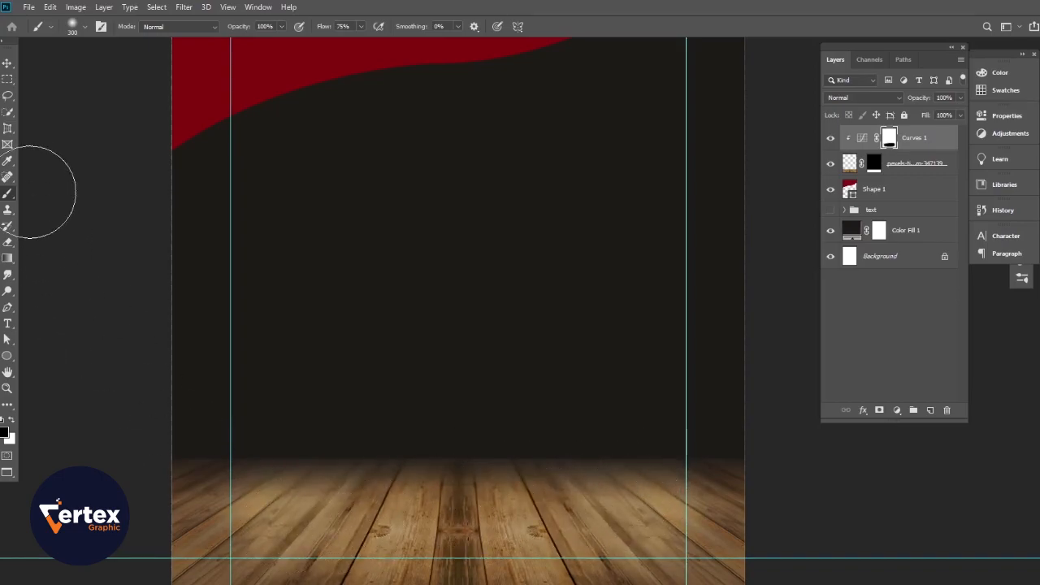
click(7, 62)
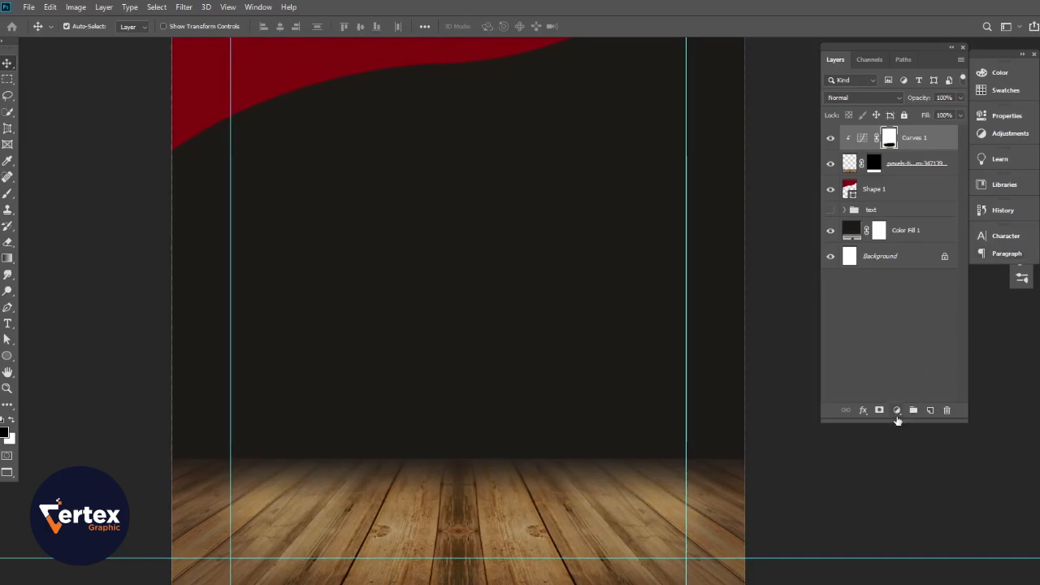
- Add a Levels adjustment clipped to the floor with Output Levels white lowered to 184
click(897, 411)
click(914, 245)
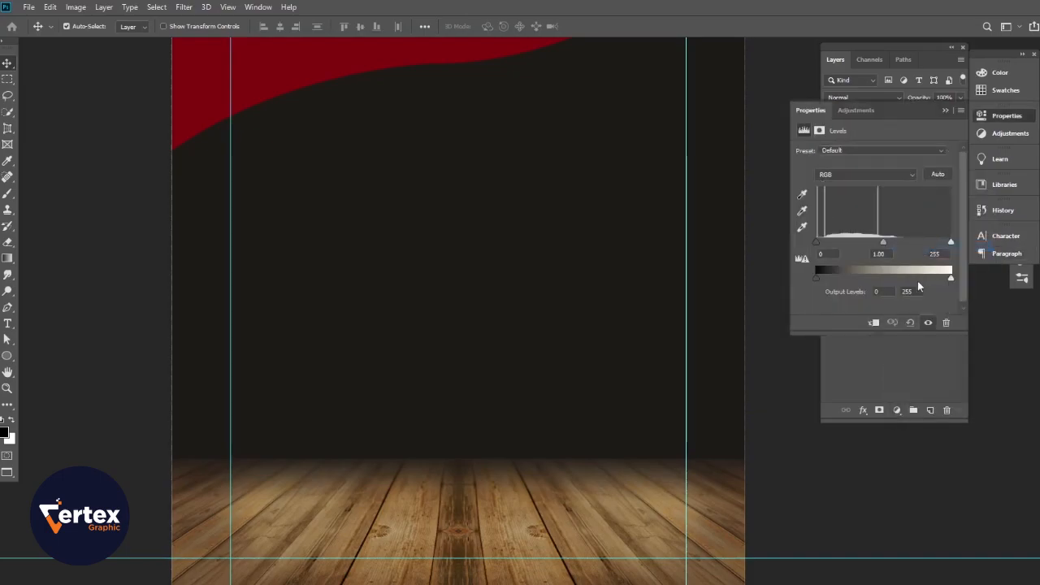
click(874, 323)
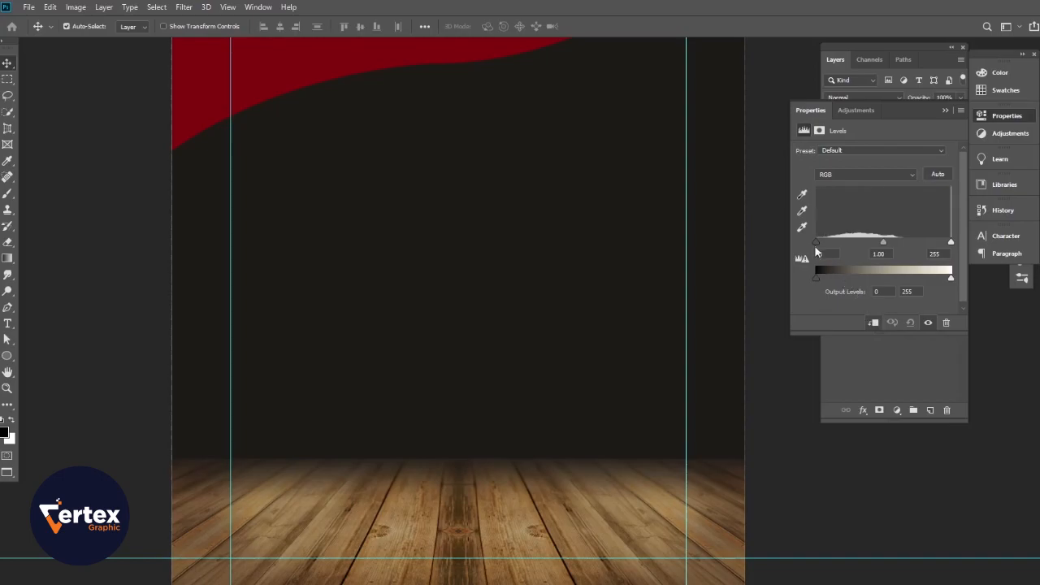
mouse_move(818, 242)
mouse_down()
mouse_move(827, 243)
mouse_move(815, 245)
mouse_up()
drag(946, 241, 914, 283)
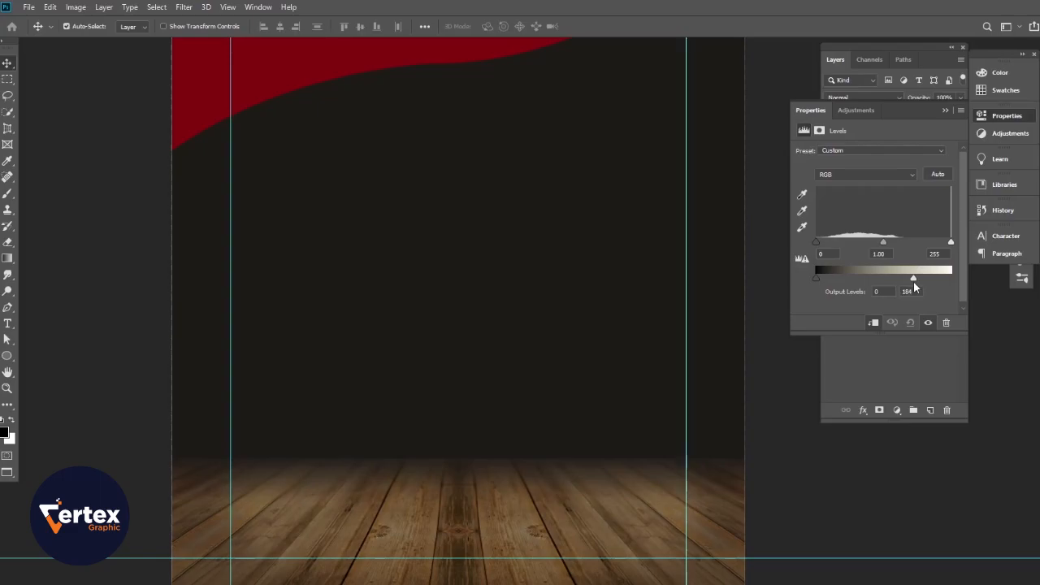
drag(822, 278, 805, 284)
click(945, 112)
click(830, 142)
click(831, 142)
scroll(460, 332, down, 1)
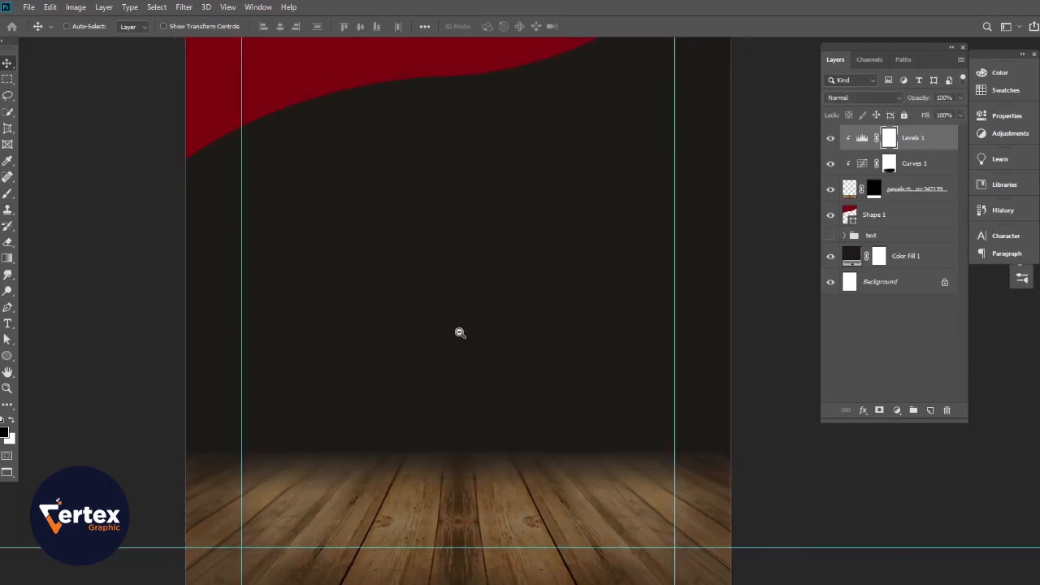
scroll(471, 350, down, 3)
scroll(519, 416, up, 3)
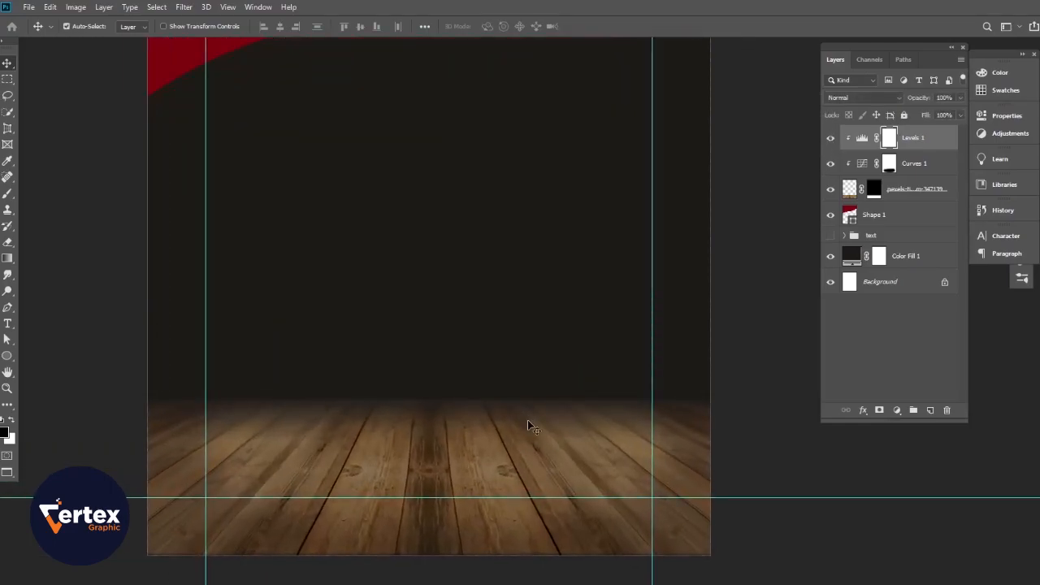
- Place the pexels-moaz-tobok-13337790 desert photo embedded, then marquee-select its sky area
click(87, 187)
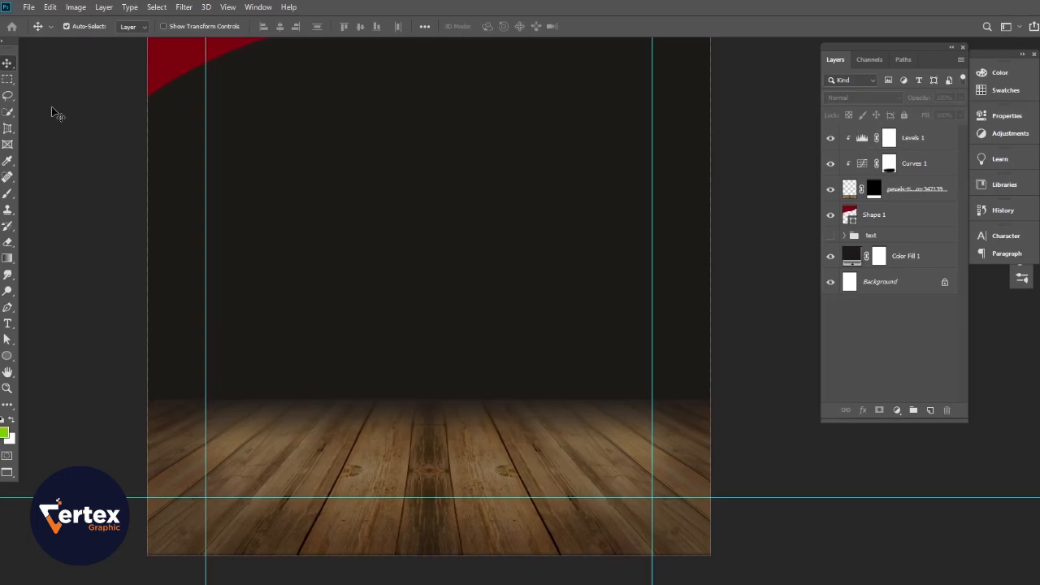
click(30, 8)
click(66, 244)
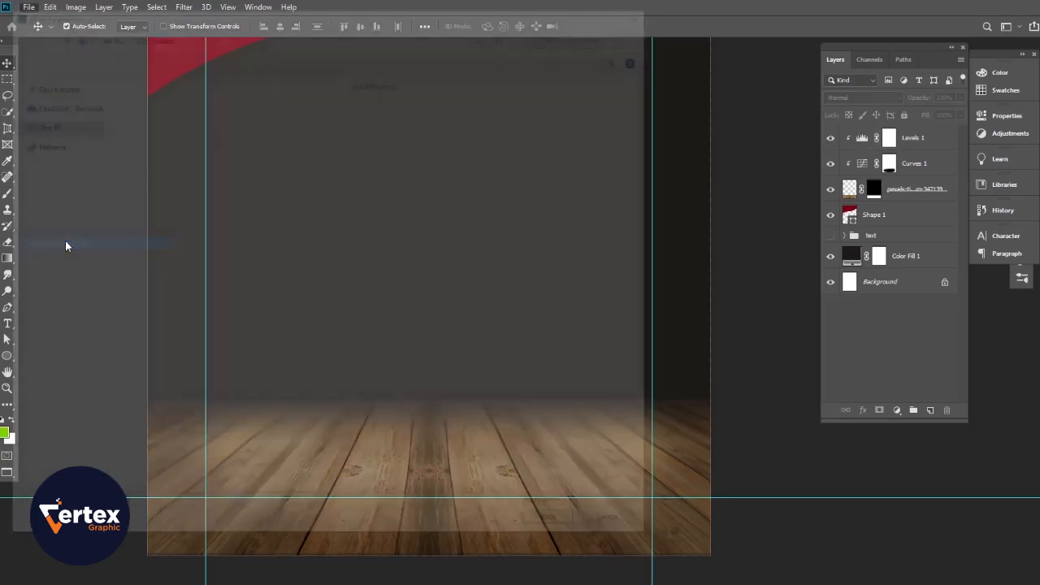
click(335, 165)
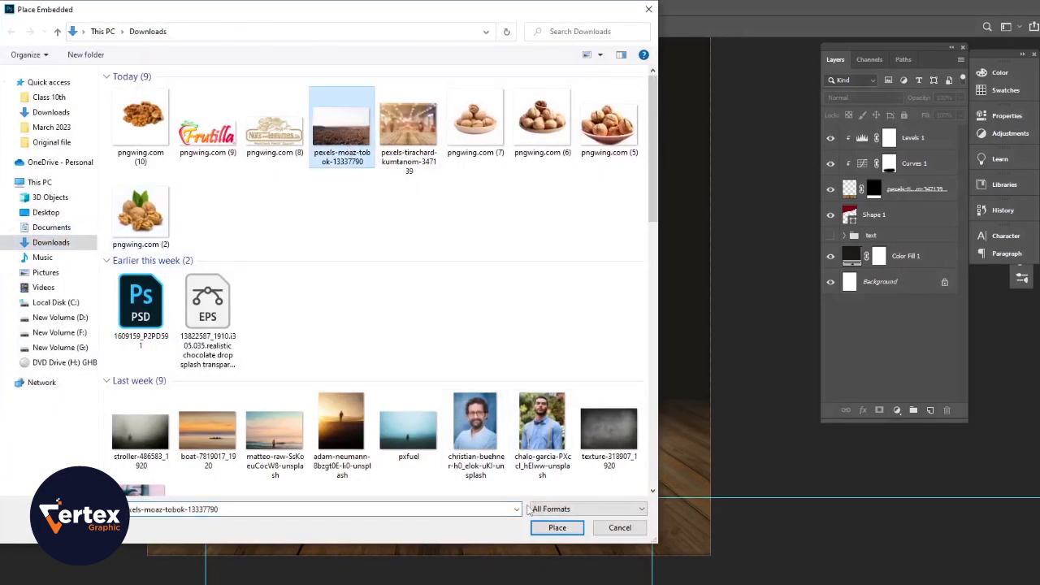
click(557, 527)
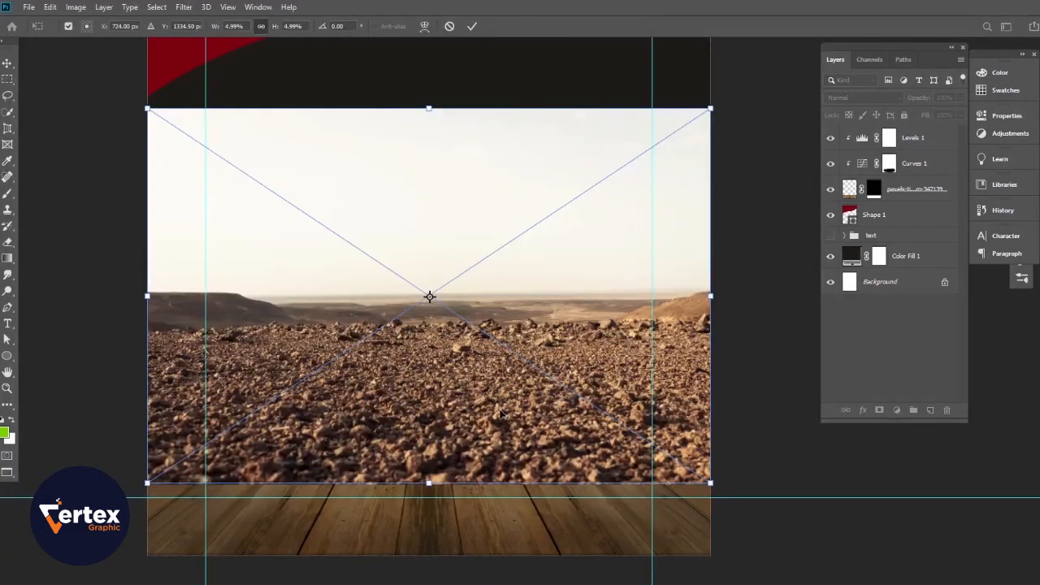
key(Return)
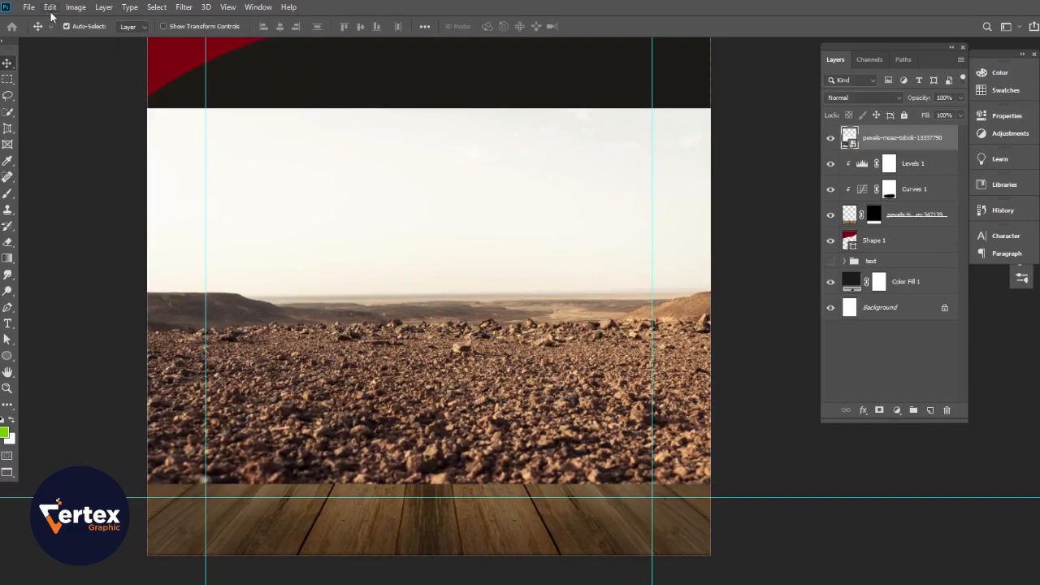
click(7, 79)
drag(97, 87, 735, 323)
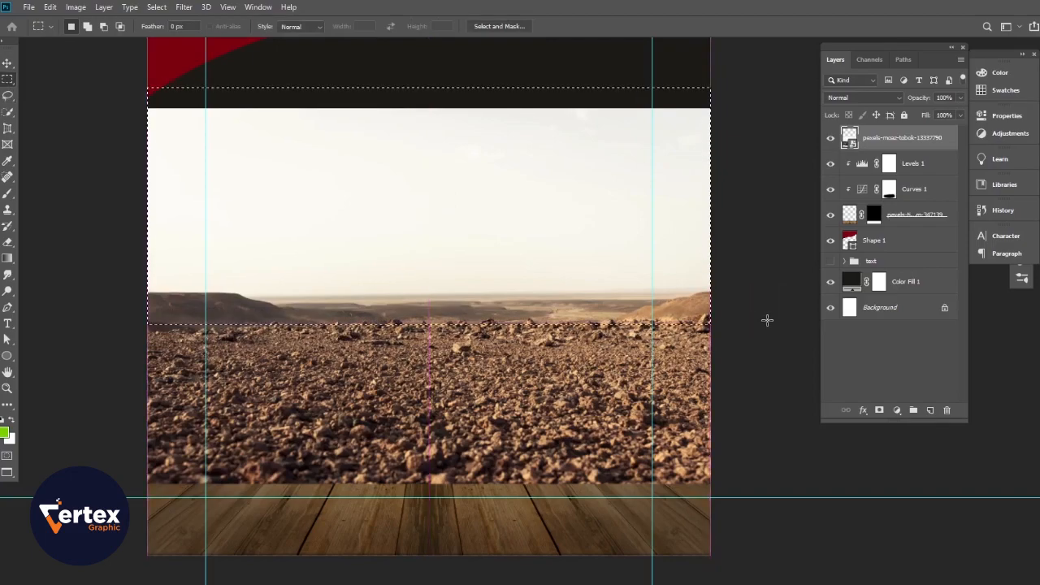
- Mask out the rocky photo's sky and move its ground down over the floor
alt+click(879, 409)
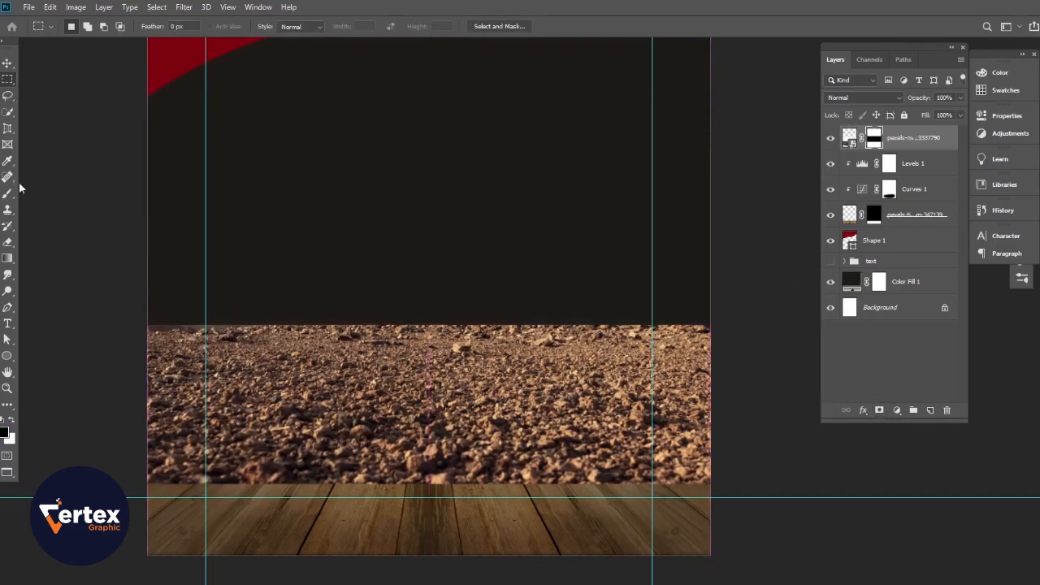
click(6, 63)
drag(423, 369, 492, 448)
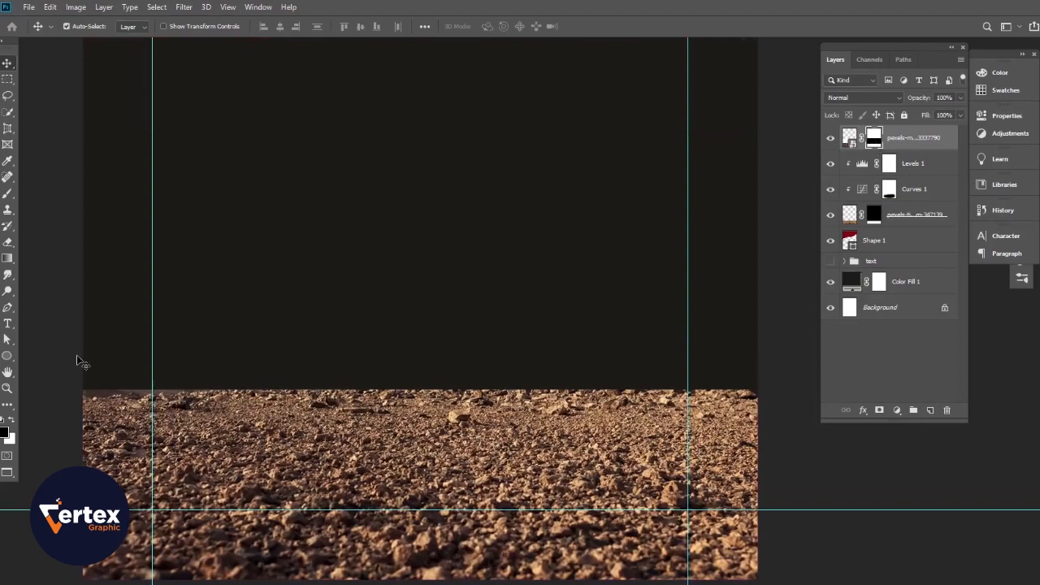
- Rasterize the rocky photo layer and permanently apply its mask
right_click(912, 141)
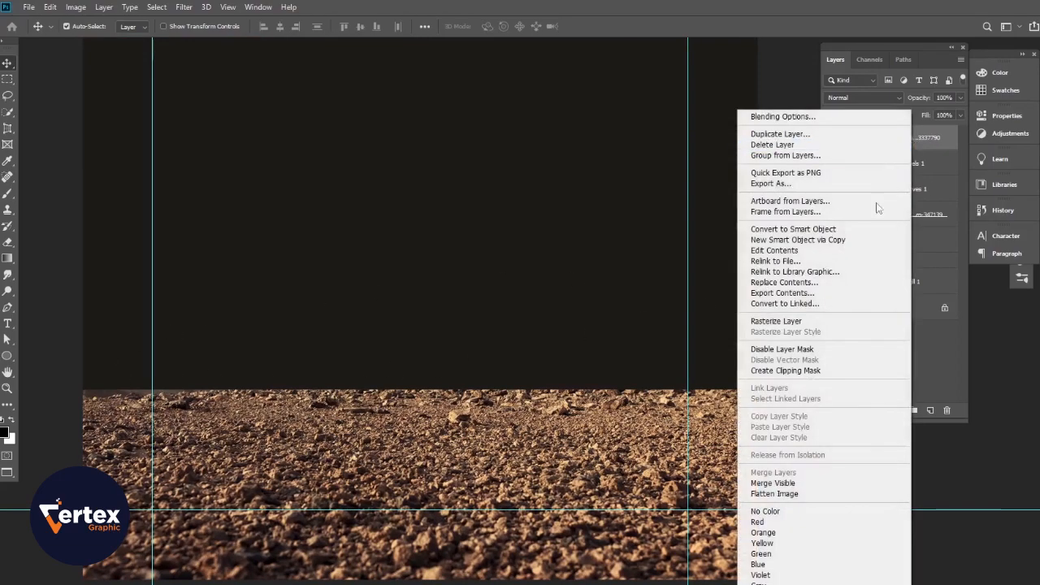
click(803, 318)
right_click(876, 143)
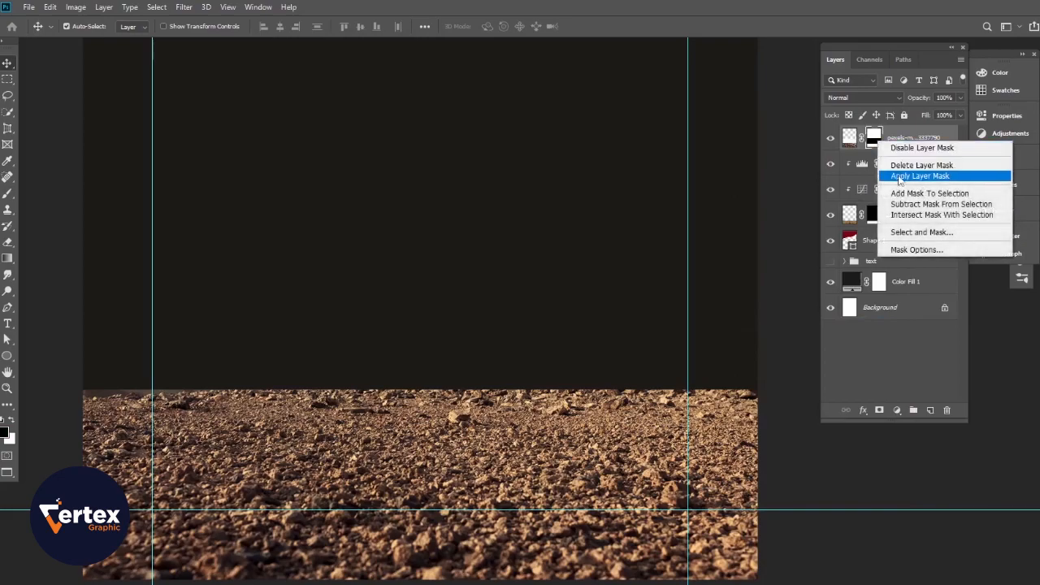
click(906, 178)
- Add a new mask to the rocky layer and gradient-fade its left side and top edge
click(879, 411)
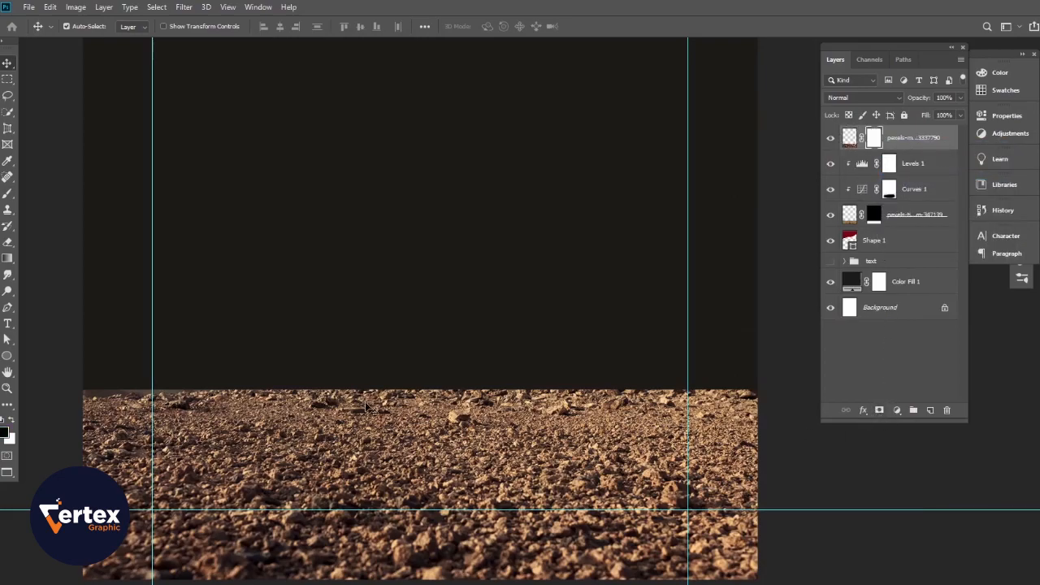
click(7, 258)
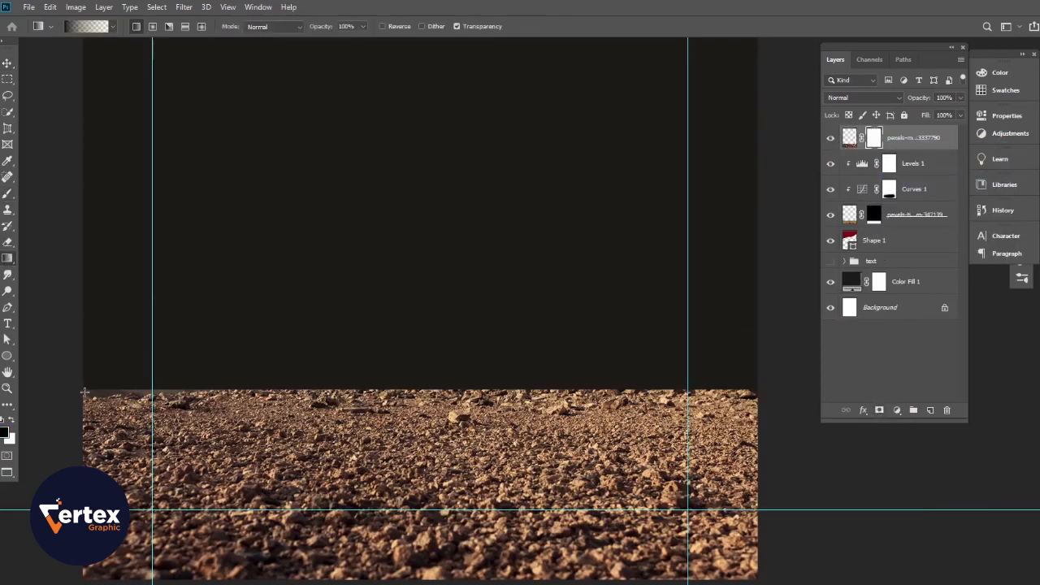
drag(80, 393, 165, 444)
drag(97, 410, 329, 510)
drag(156, 415, 459, 538)
drag(300, 314, 555, 527)
key(ctrl+z)
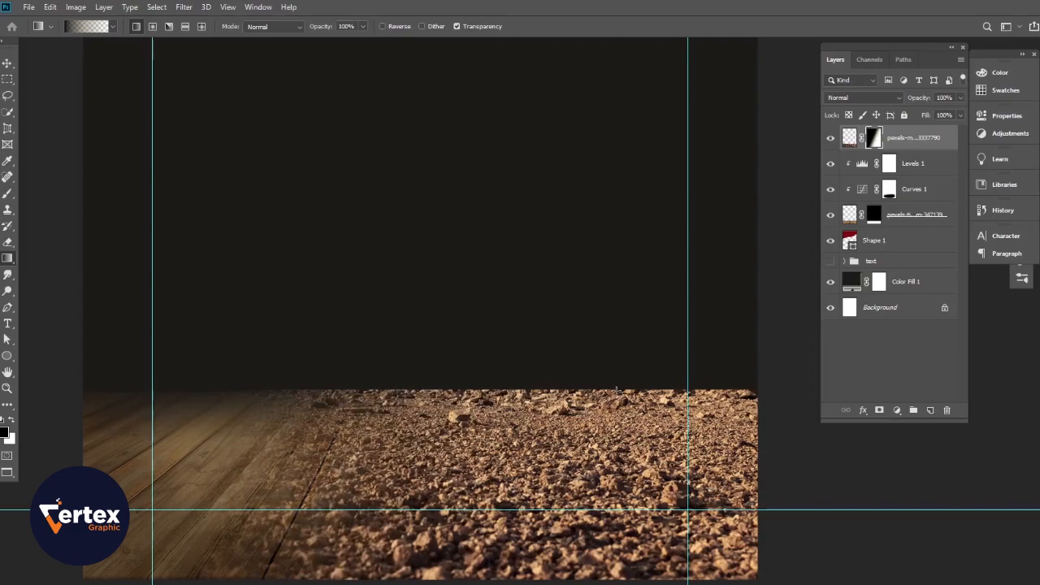
drag(663, 388, 663, 390)
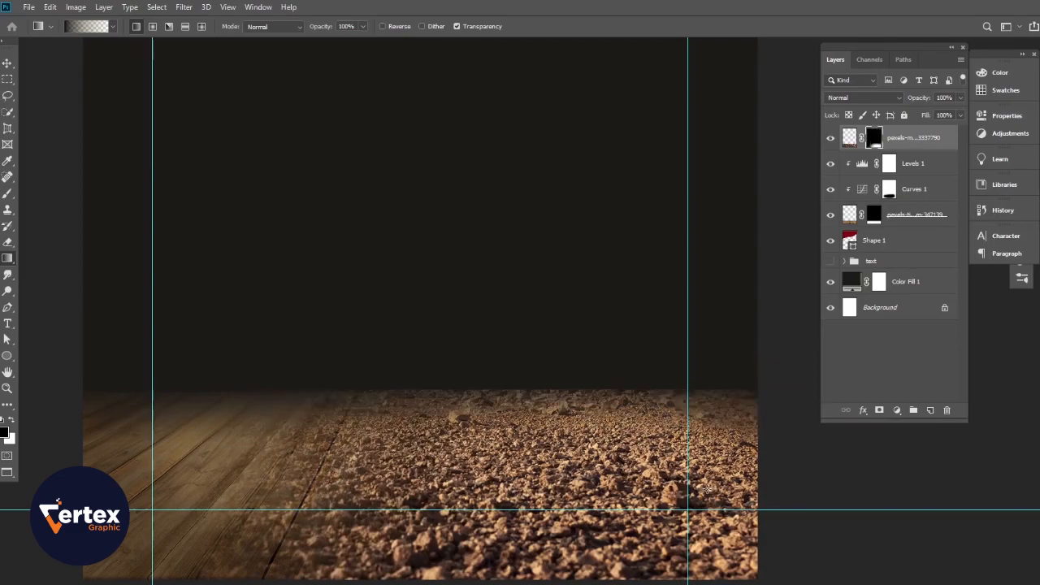
drag(600, 350, 598, 403)
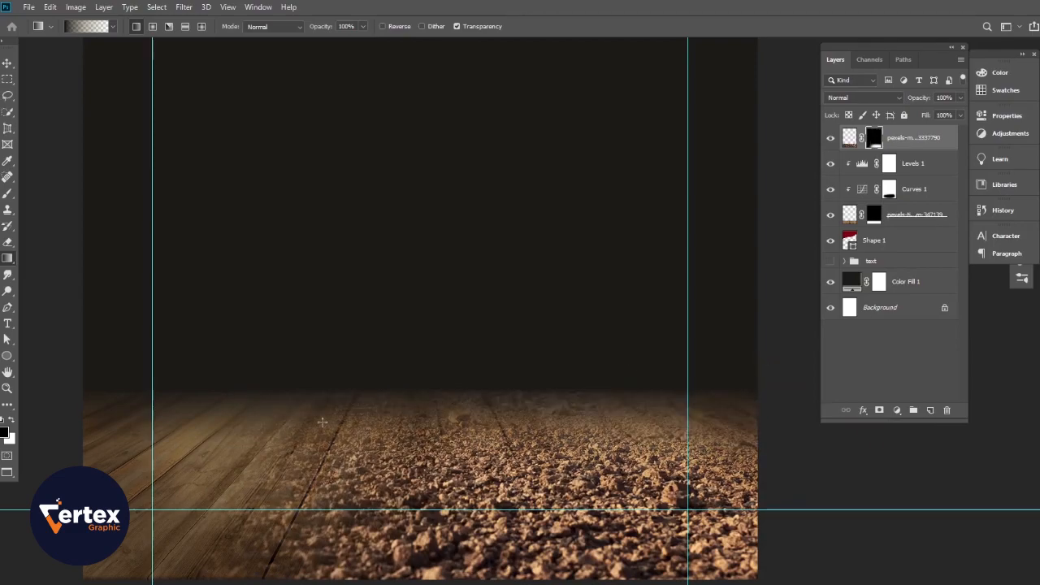
- Brush the mask to reveal wood at lower centre and restore gravel over the left floor
click(7, 192)
mouse_move(371, 473)
mouse_down()
mouse_move(303, 523)
mouse_move(343, 526)
mouse_up()
mouse_move(345, 523)
mouse_down()
mouse_move(303, 514)
mouse_move(236, 548)
mouse_move(347, 455)
mouse_move(188, 576)
mouse_move(98, 581)
mouse_up()
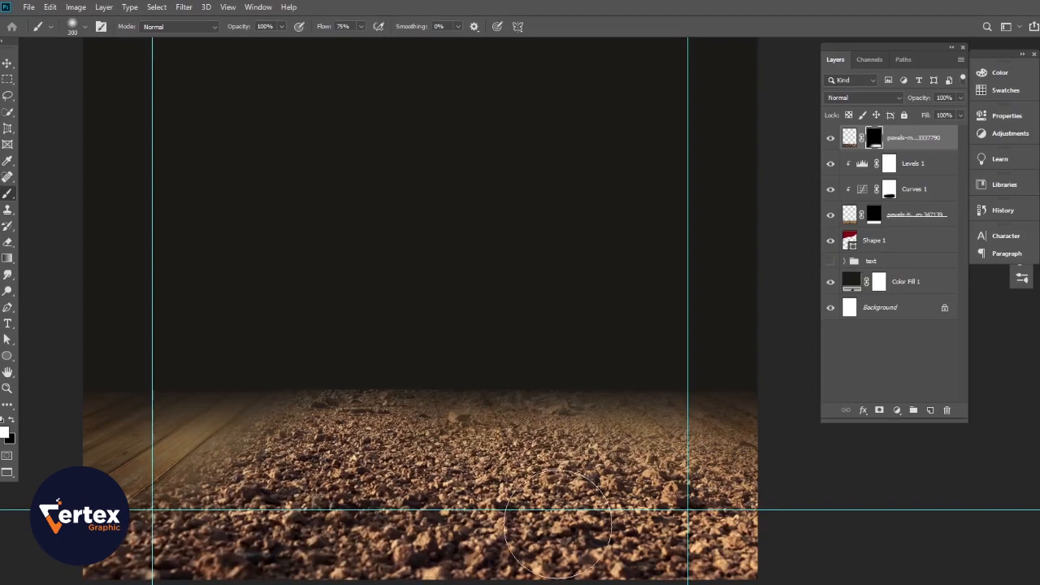
click(6, 63)
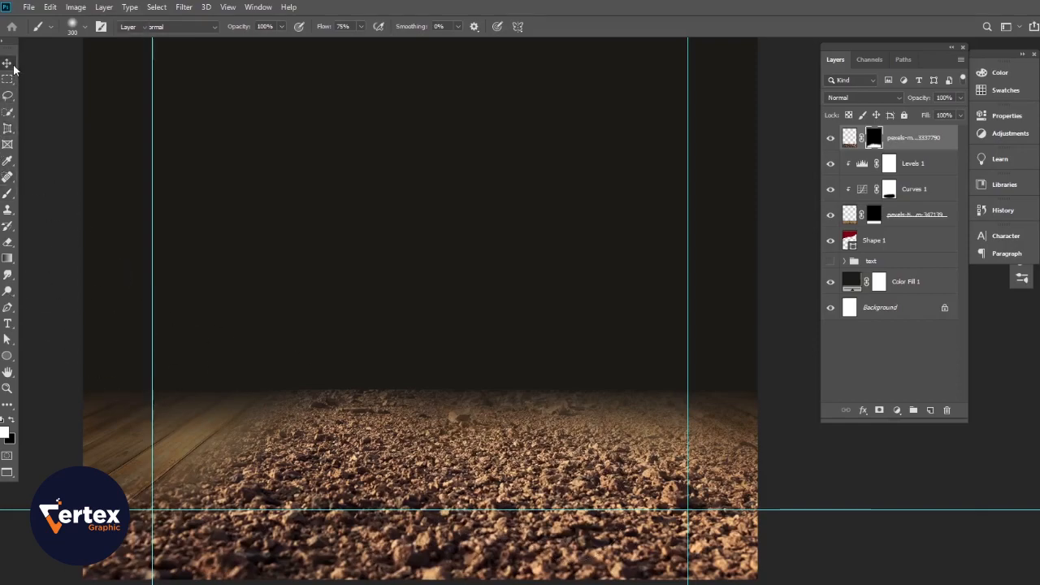
- Add an Exposure adjustment with gamma 0.83 to darken the rocky ground
click(849, 137)
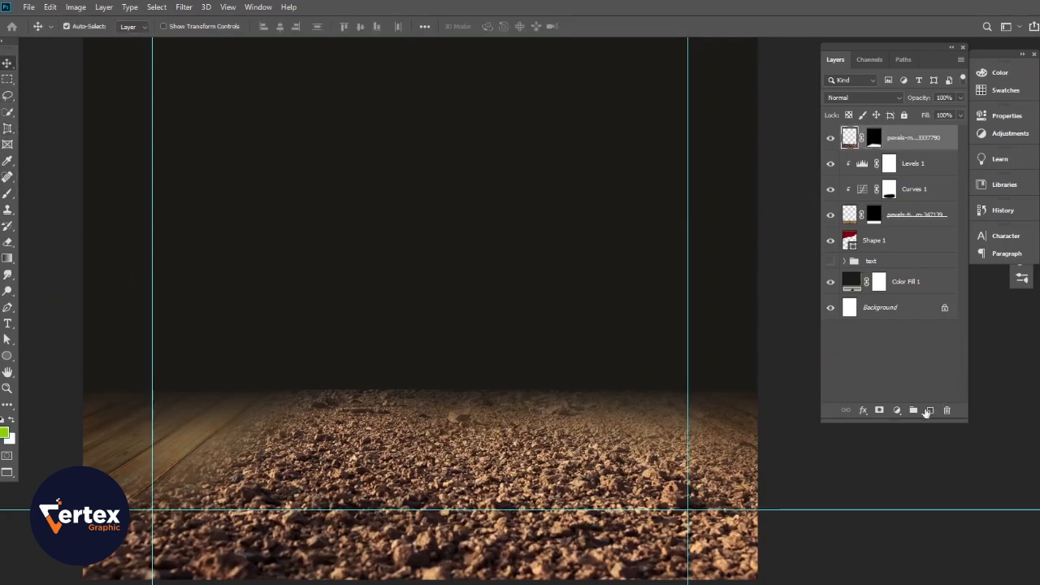
click(898, 412)
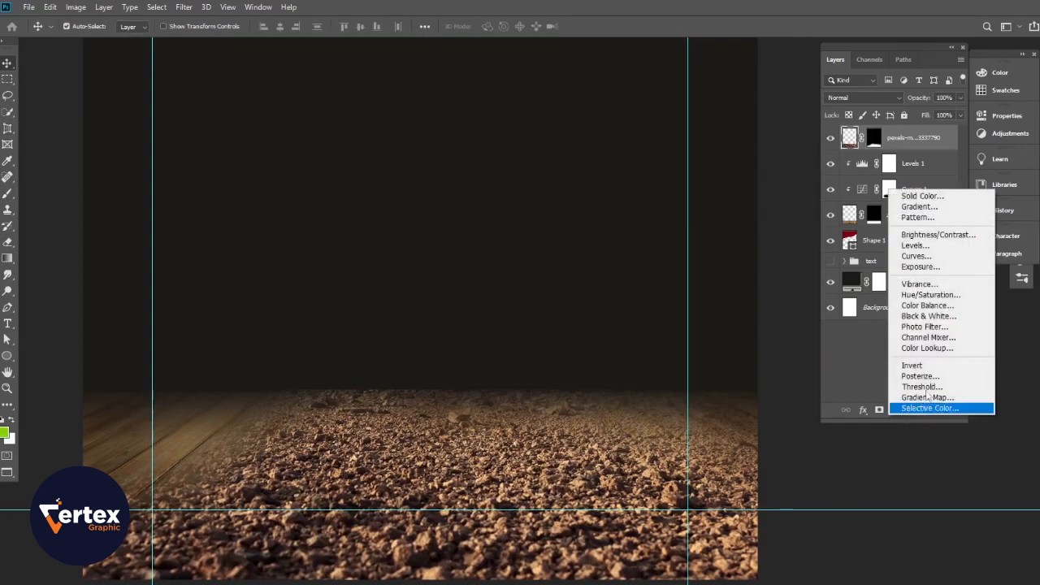
click(929, 268)
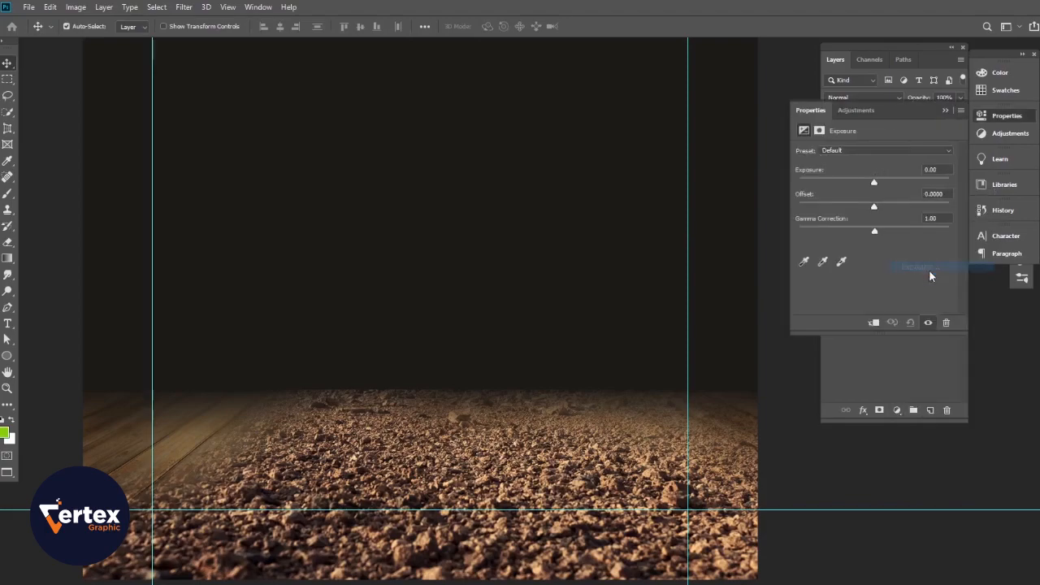
drag(875, 232, 878, 211)
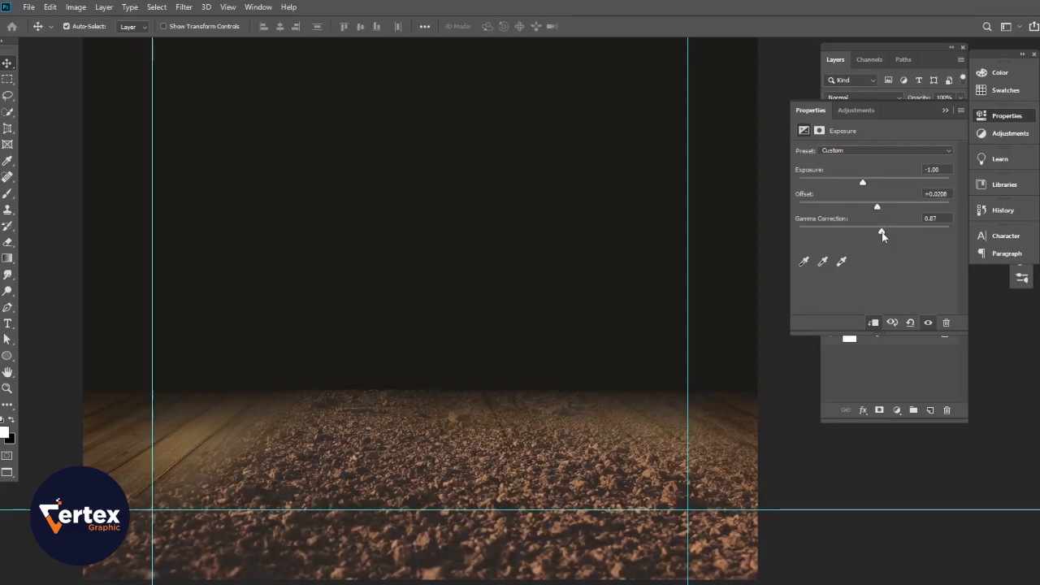
drag(882, 233, 885, 234)
click(945, 110)
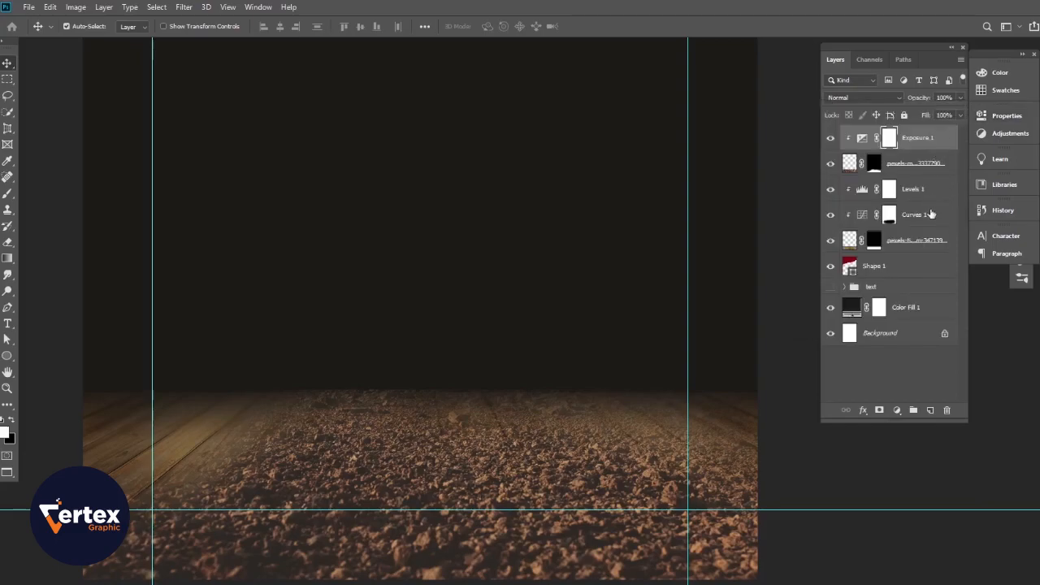
- Add a Levels adjustment with input levels 14 and 242 to deepen the soil
click(897, 410)
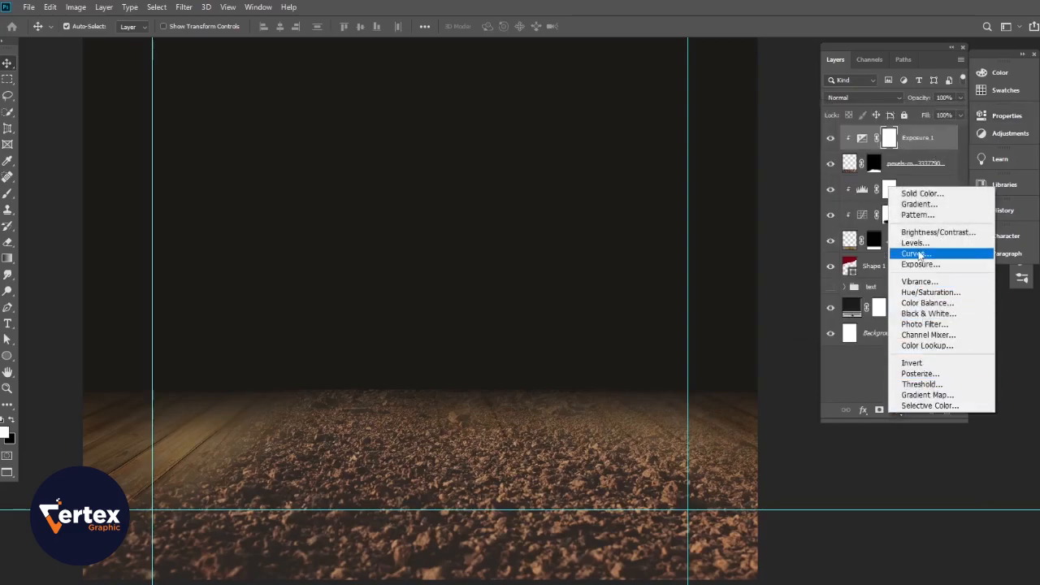
click(918, 244)
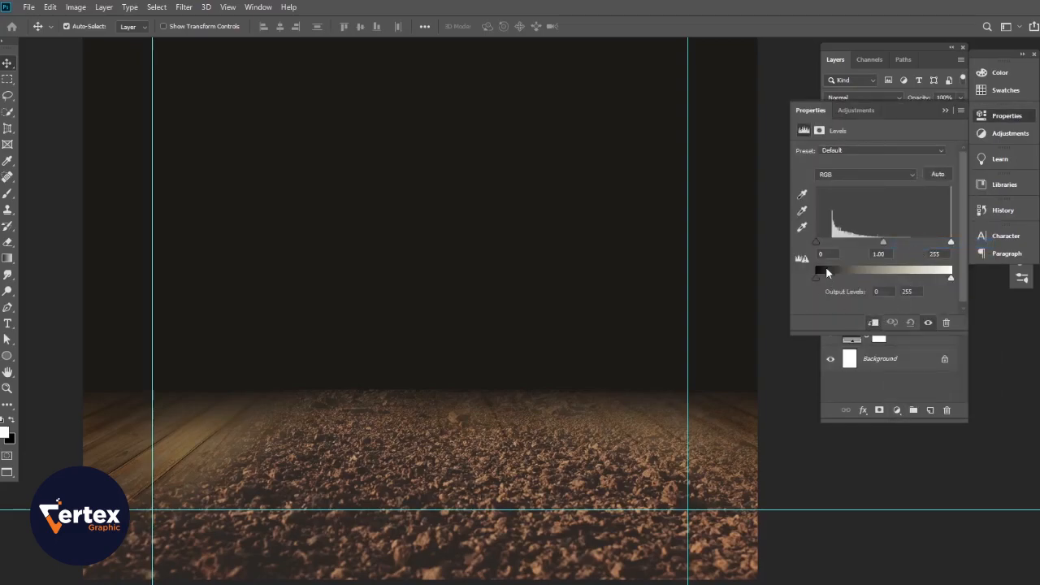
drag(823, 246, 828, 246)
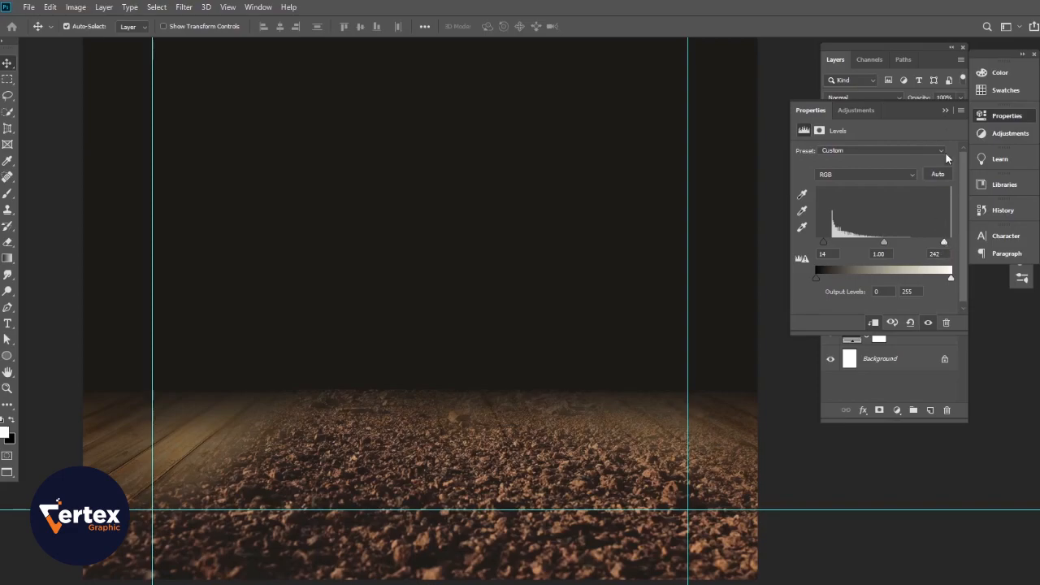
click(945, 112)
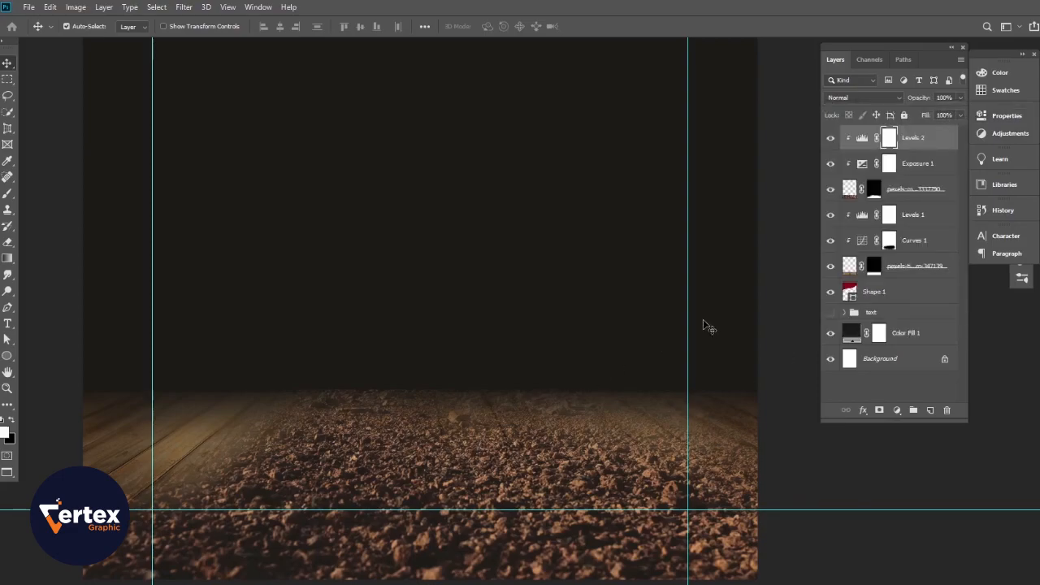
drag(488, 426, 496, 434)
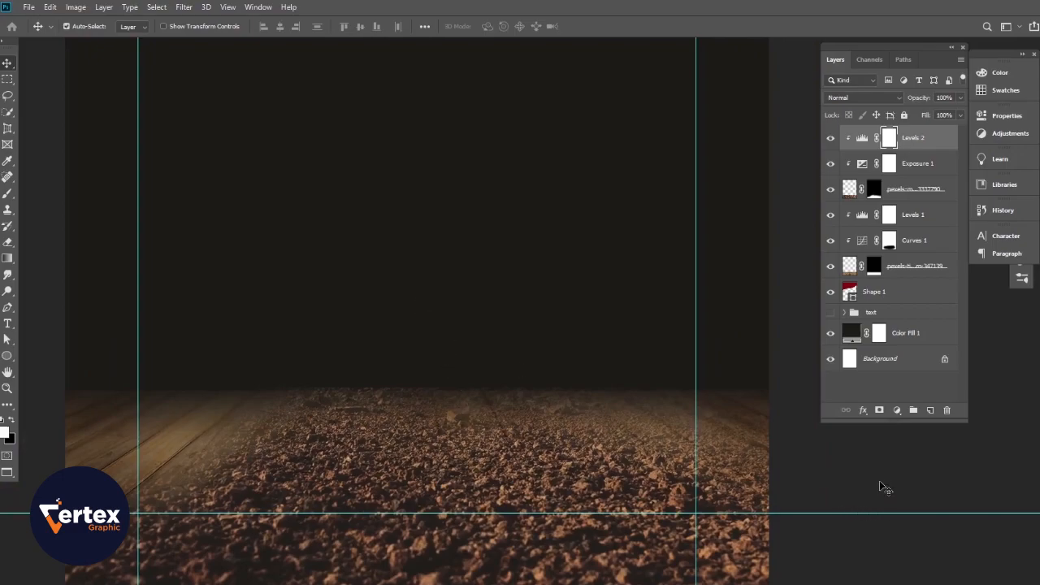
key(ctrl+alt+a)
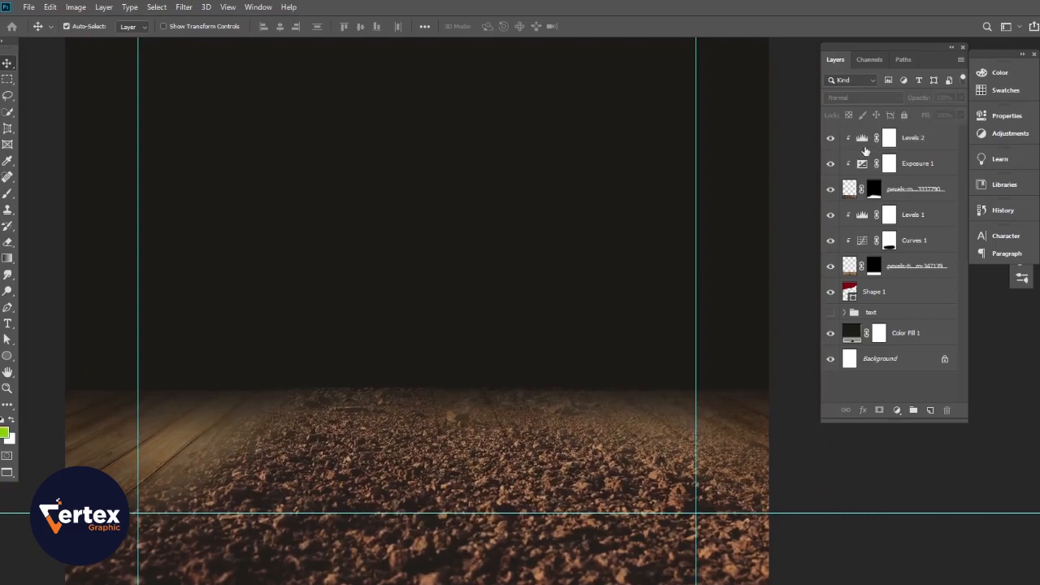
- Group the six floor layers and adjustments with Ctrl+G and name the group 'Table'
click(919, 138)
shift+click(910, 267)
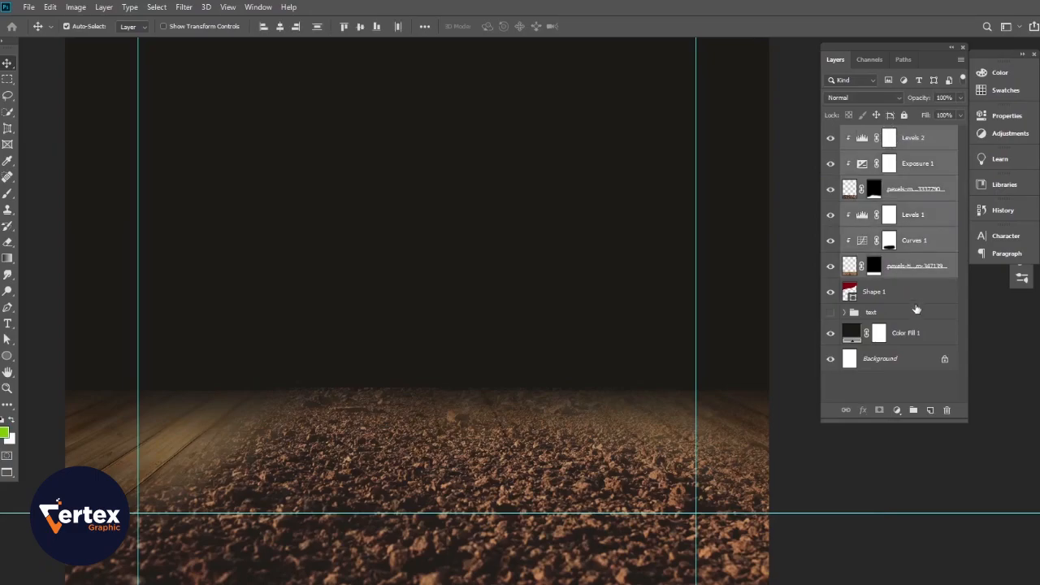
key(ctrl+g)
click(830, 134)
click(829, 133)
double_click(878, 133)
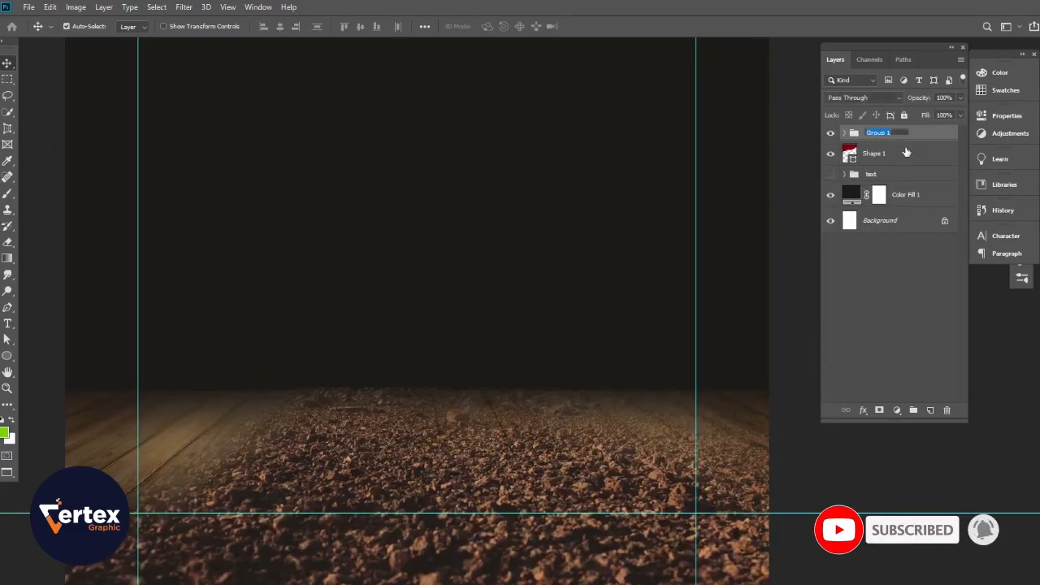
text(Table)
key(Return)
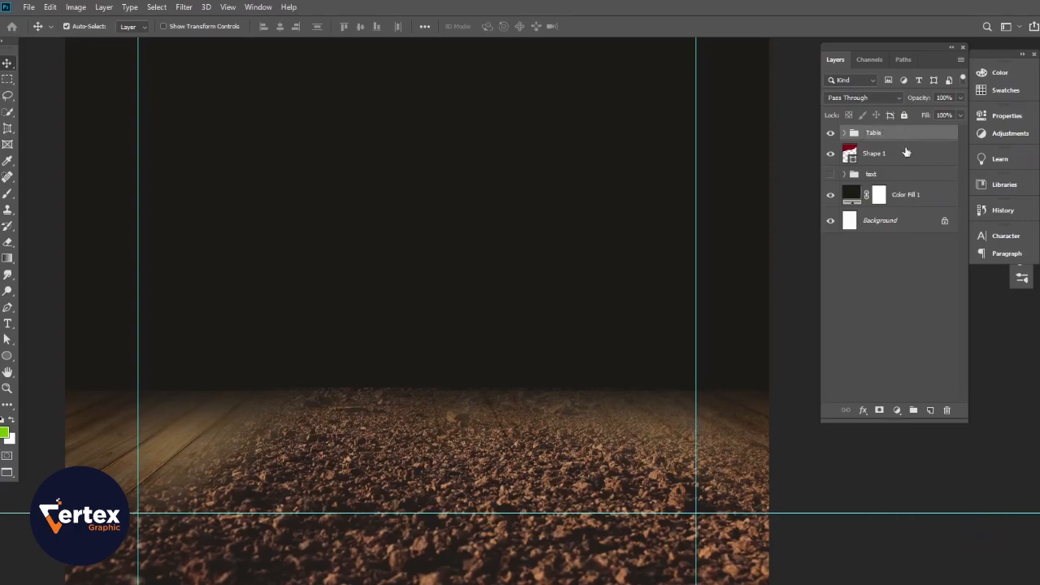
click(855, 469)
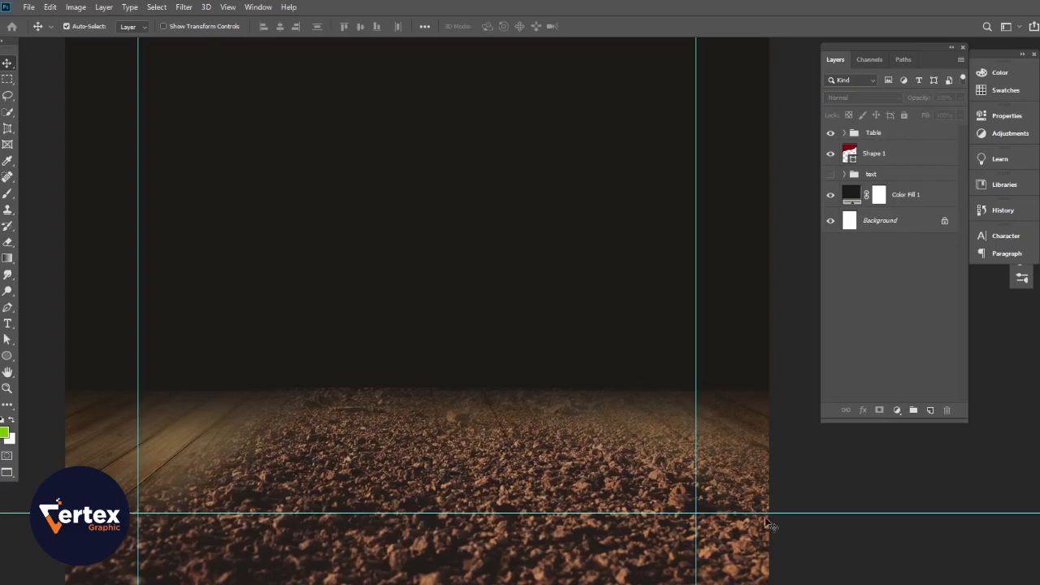
- Reframe the canvas and bring up Place Embedded on the Downloads walnut images
drag(535, 492, 559, 498)
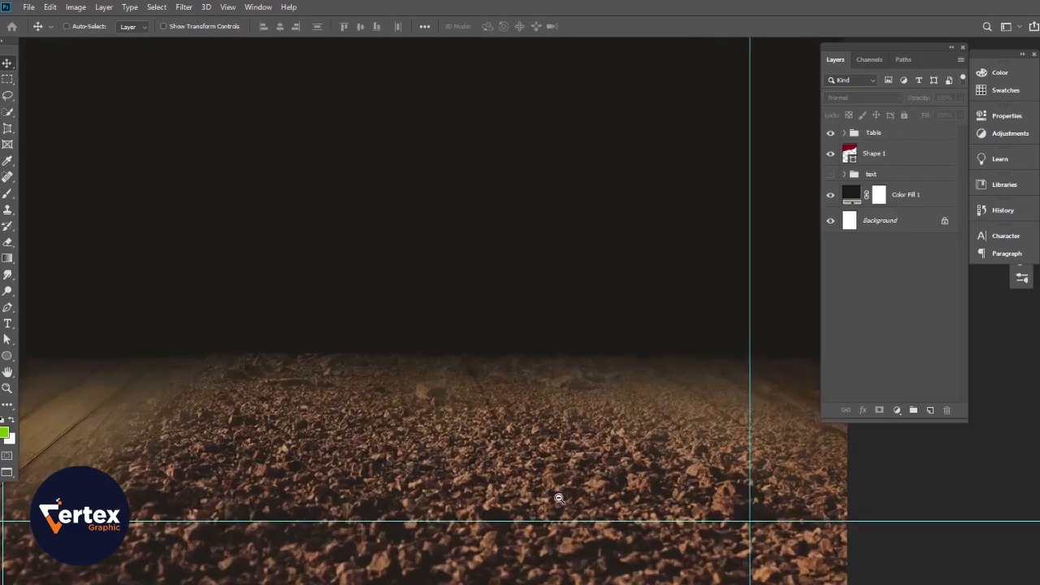
ctrl+alt+click(510, 394)
mouse_move(507, 393)
mouse_down()
mouse_move(502, 482)
mouse_move(515, 410)
mouse_up()
ctrl+click(492, 444)
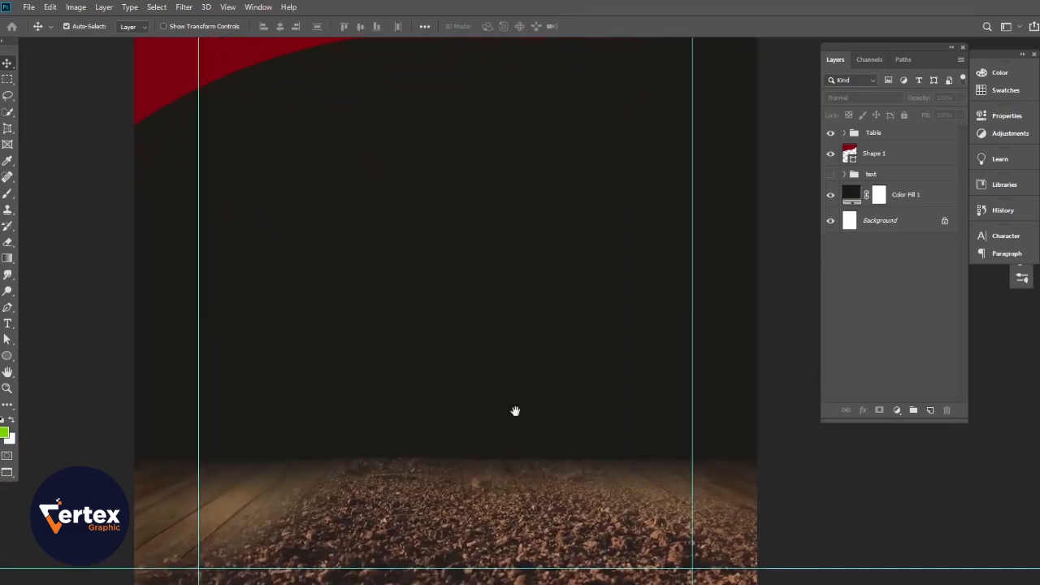
click(29, 6)
click(61, 243)
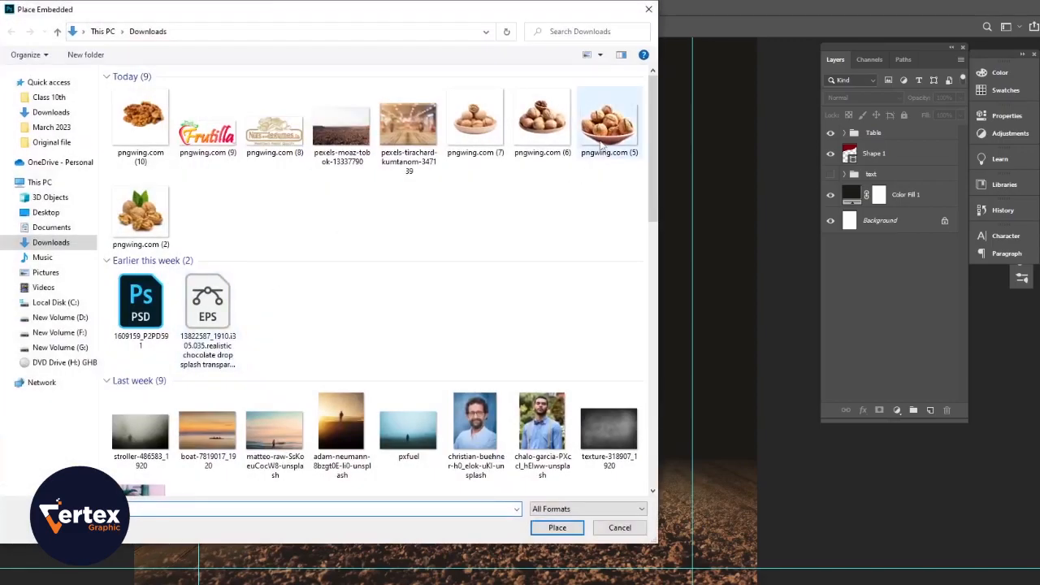
- Place the pngwing.com (7) walnut bowl image at about 20% near the lower right
click(476, 122)
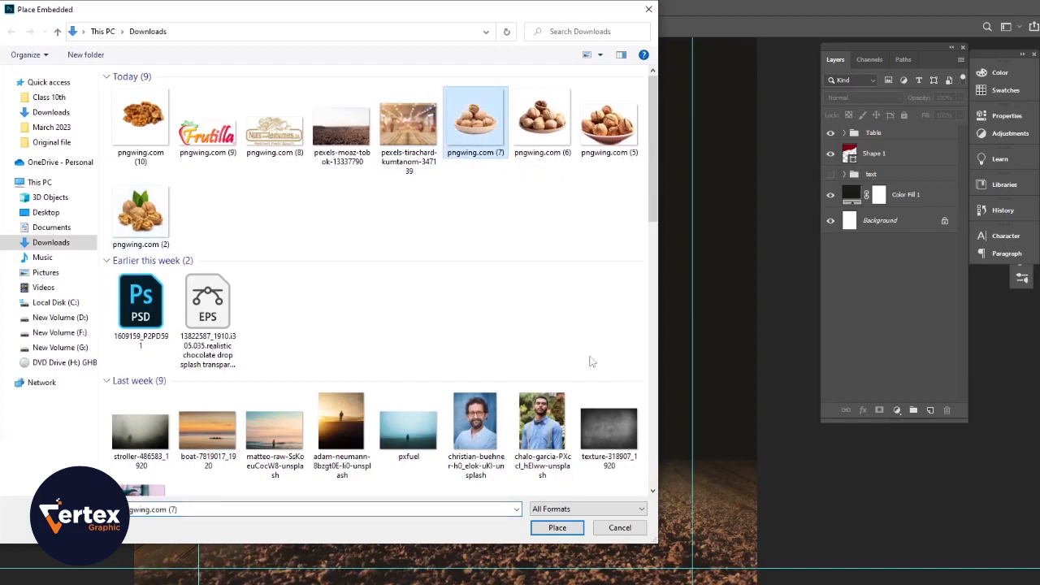
click(575, 530)
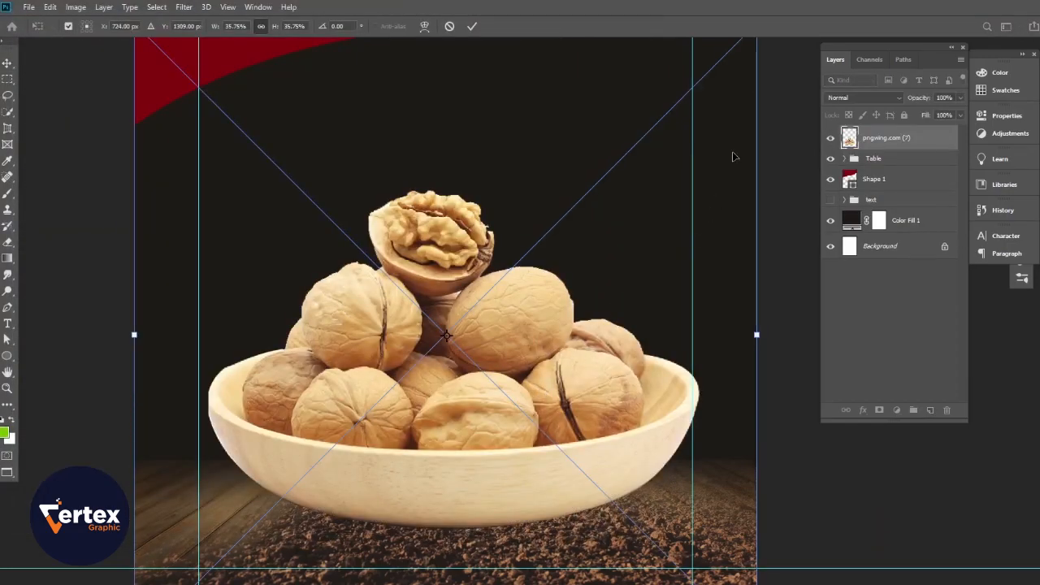
drag(760, 131, 383, 280)
drag(329, 299, 754, 392)
drag(558, 302, 381, 219)
drag(637, 381, 665, 418)
key(Return)
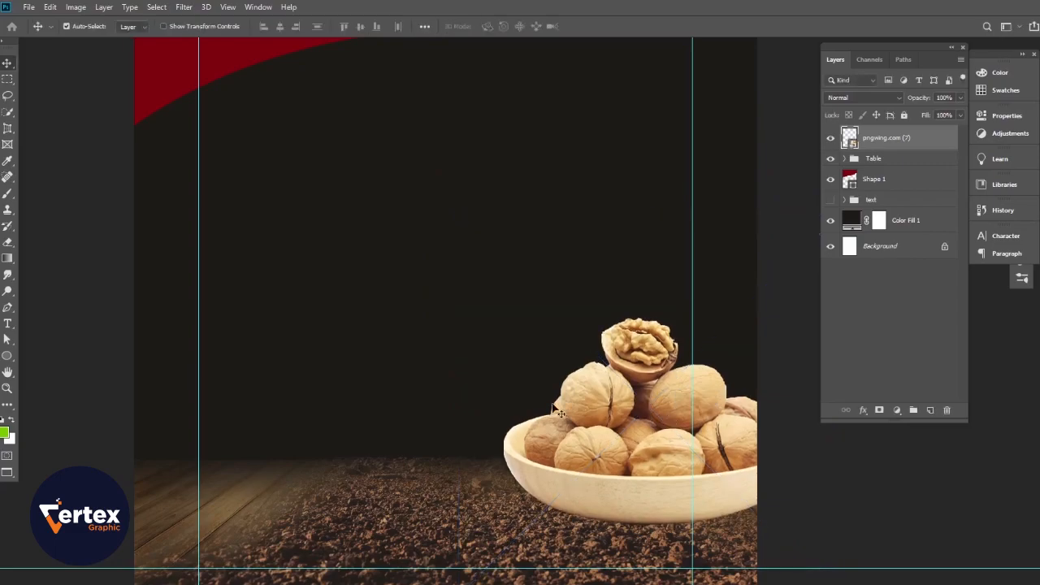
- Enlarge the walnut bowl to about 25% and settle it on the floor at lower right
scroll(464, 364, down, 3)
mouse_move(474, 388)
mouse_down()
mouse_move(483, 447)
mouse_move(473, 377)
mouse_up()
scroll(488, 405, up, 1)
drag(551, 466, 541, 460)
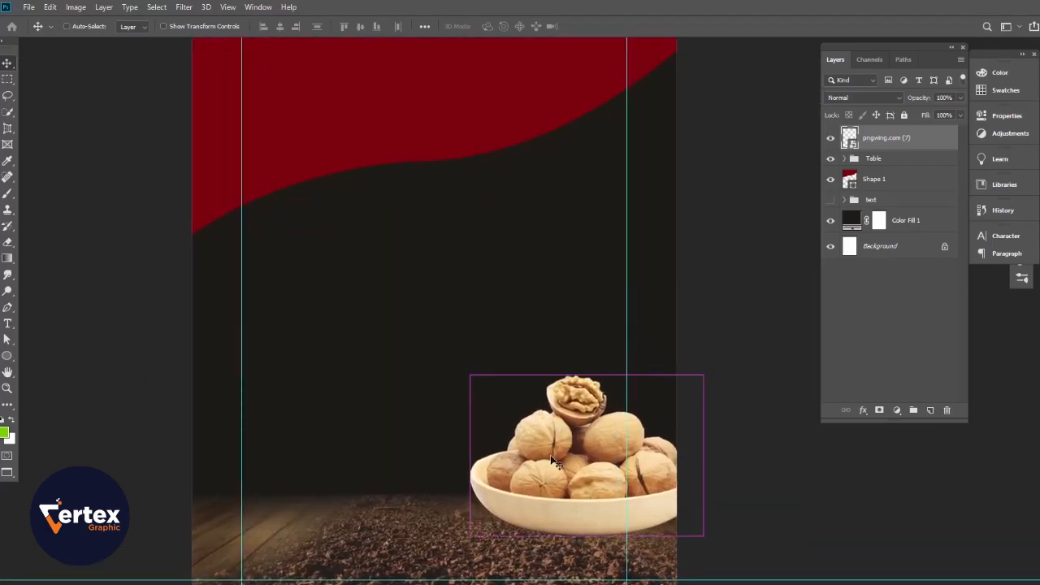
key(ctrl+t)
drag(432, 300, 384, 251)
drag(511, 361, 518, 378)
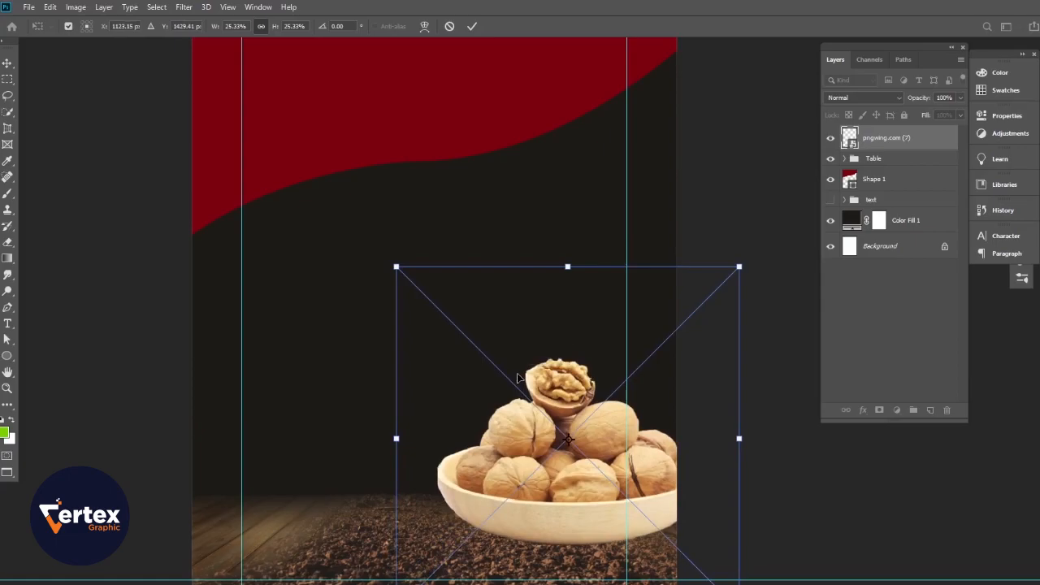
key(Return)
scroll(533, 441, down, 1)
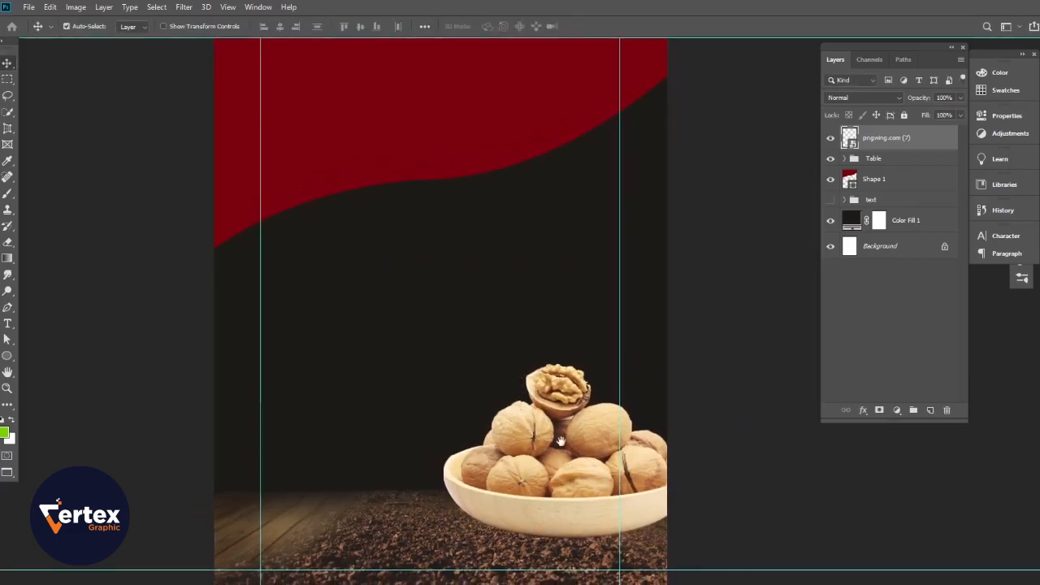
scroll(507, 427, up, 1)
drag(508, 427, 540, 389)
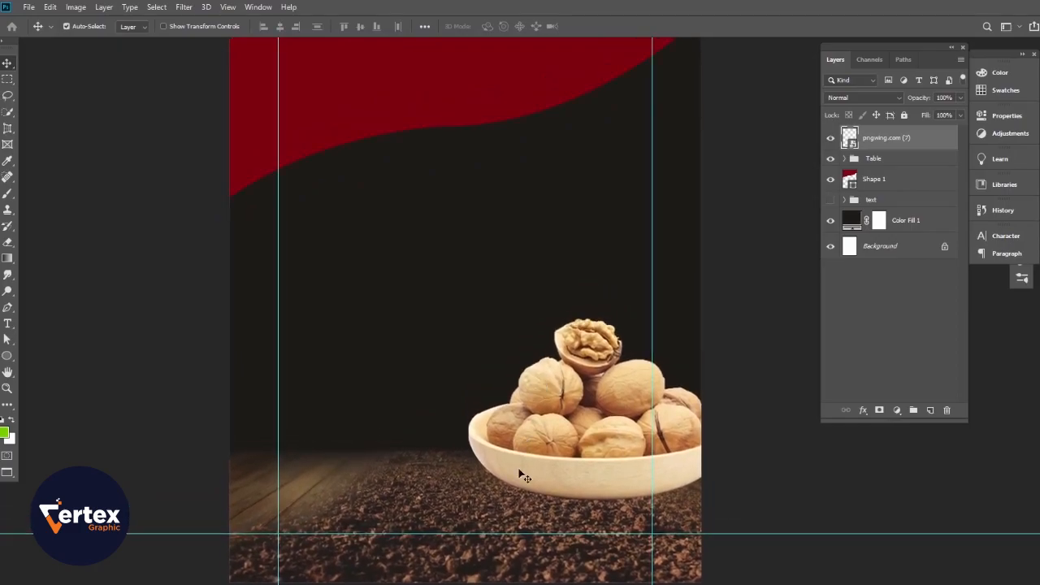
click(511, 513)
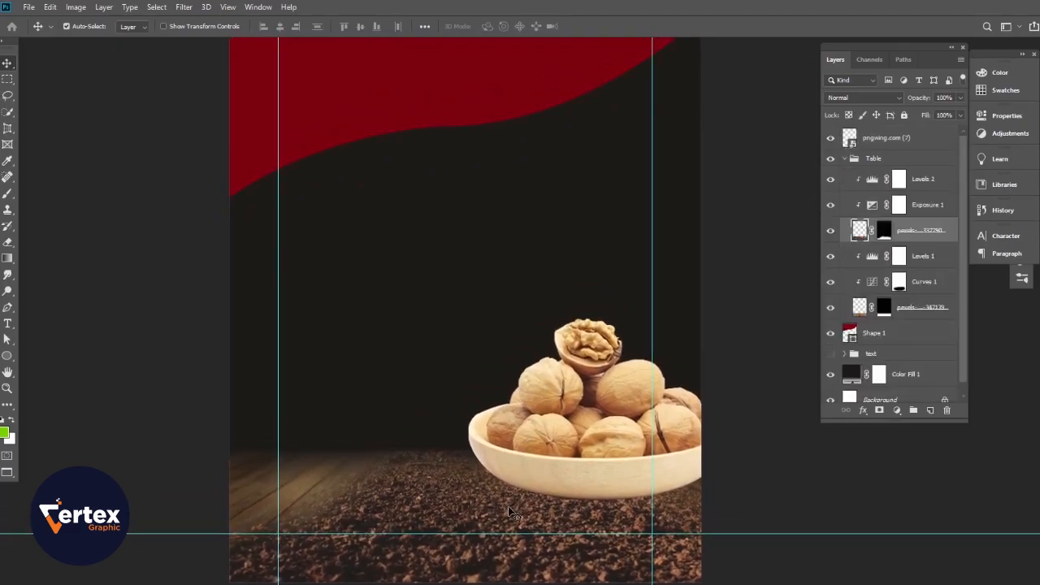
- Add a Levels adjustment clipped to the walnut bowl with input black 19 and output white 248
click(845, 159)
click(831, 138)
click(831, 138)
click(901, 146)
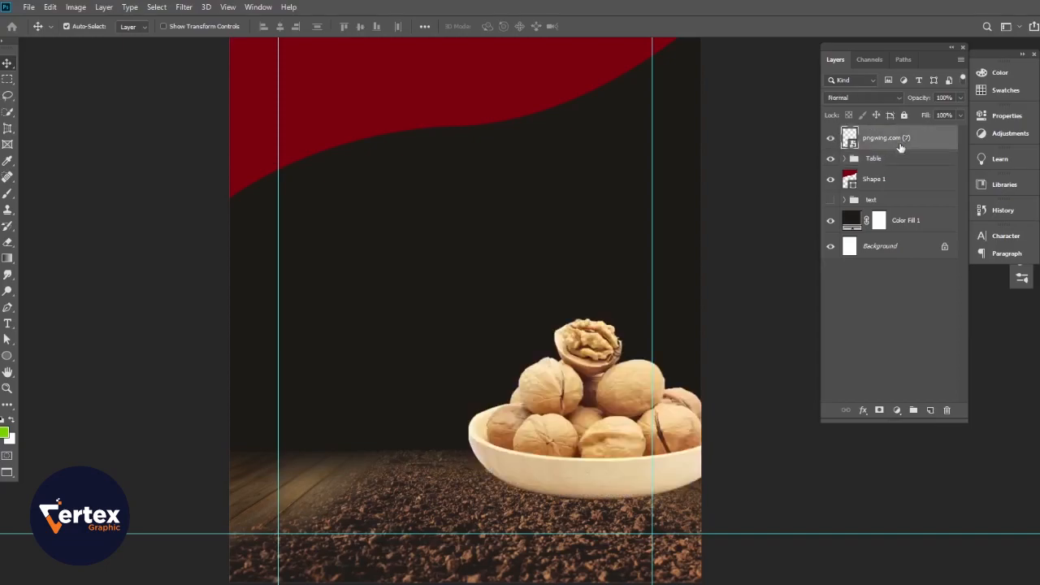
click(903, 414)
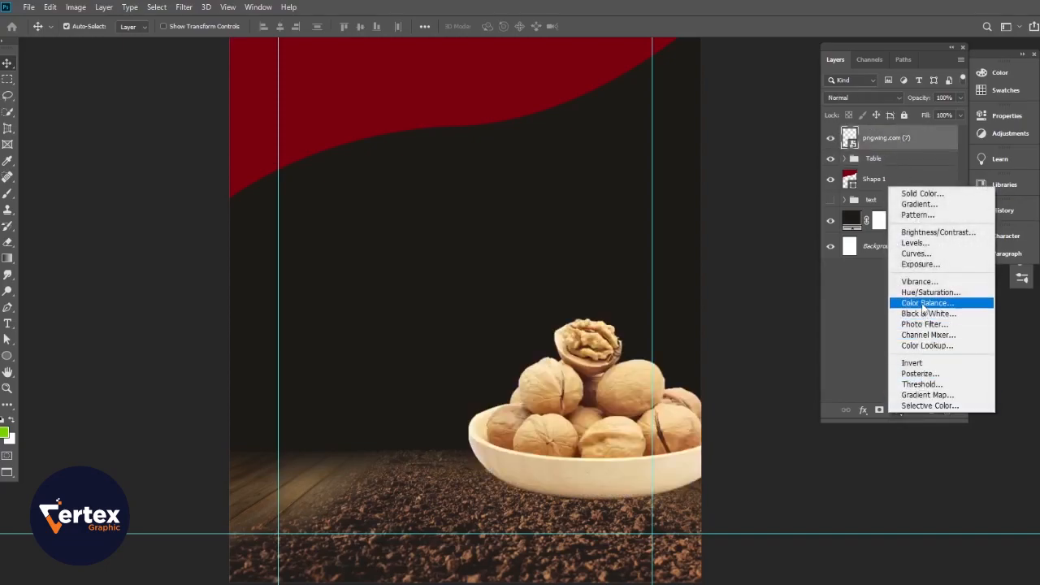
click(926, 244)
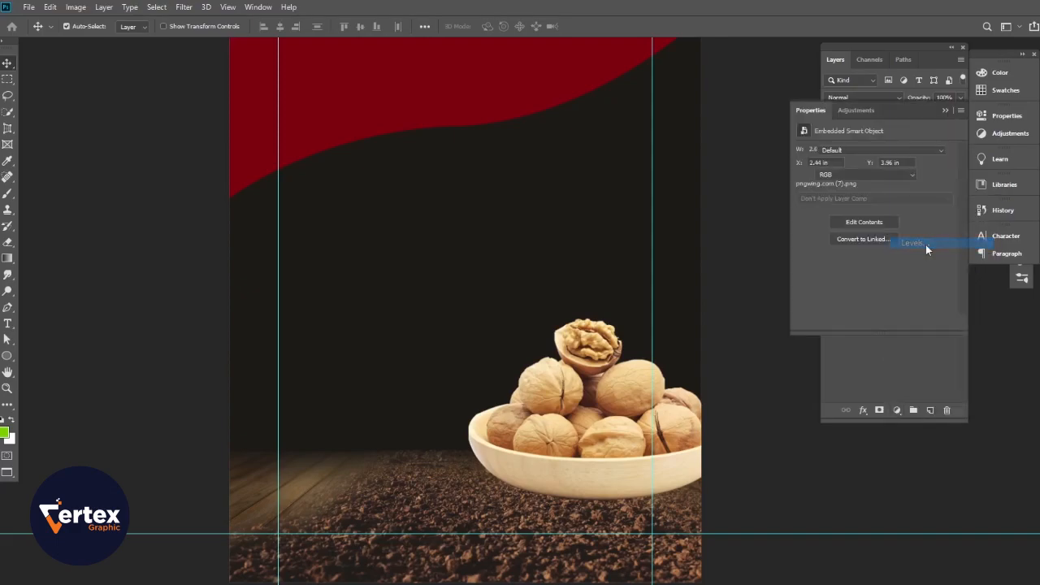
click(873, 323)
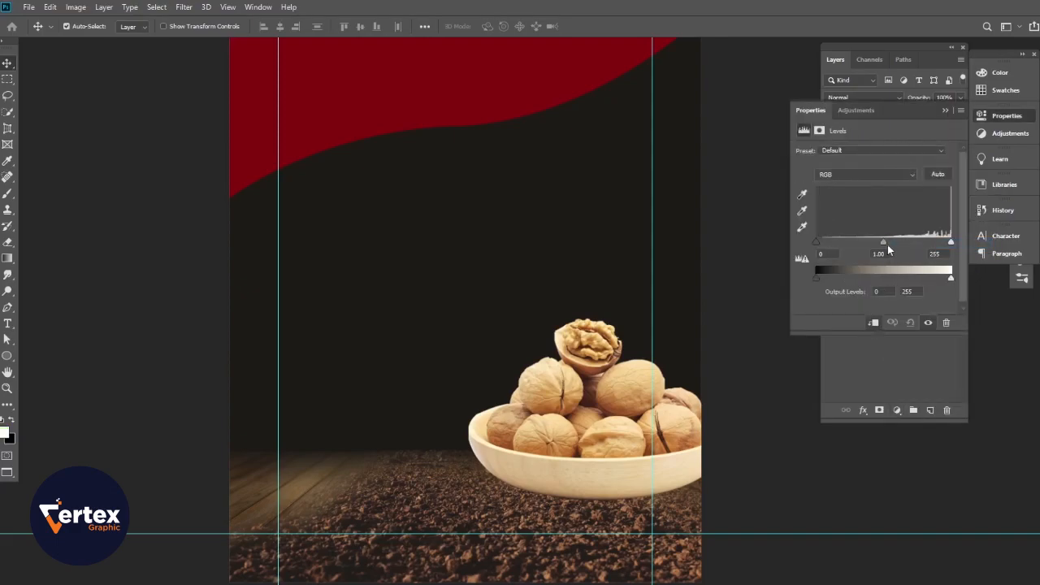
mouse_move(882, 245)
mouse_down()
mouse_move(874, 244)
mouse_move(895, 247)
mouse_up()
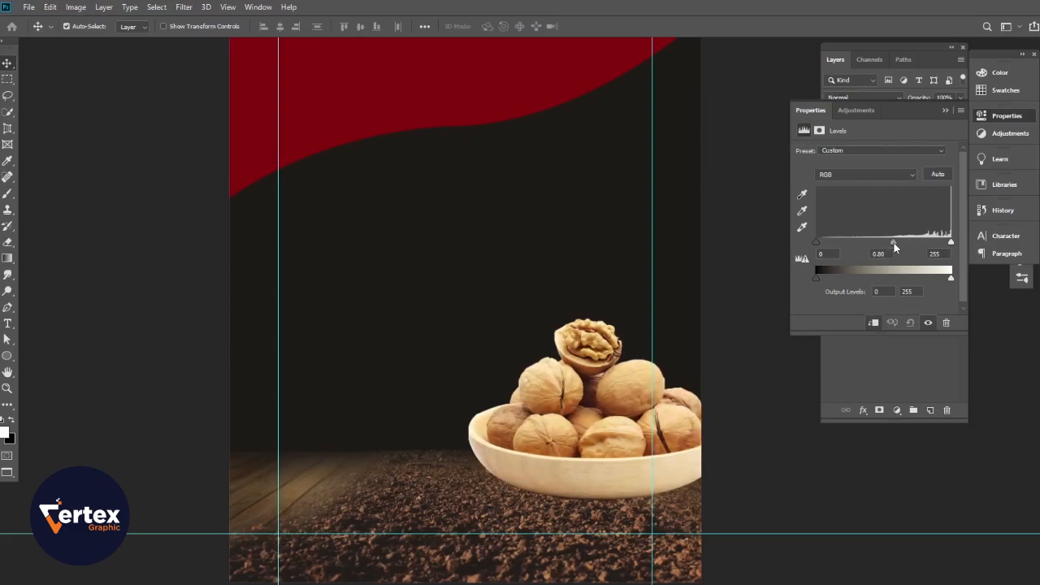
drag(819, 246, 830, 245)
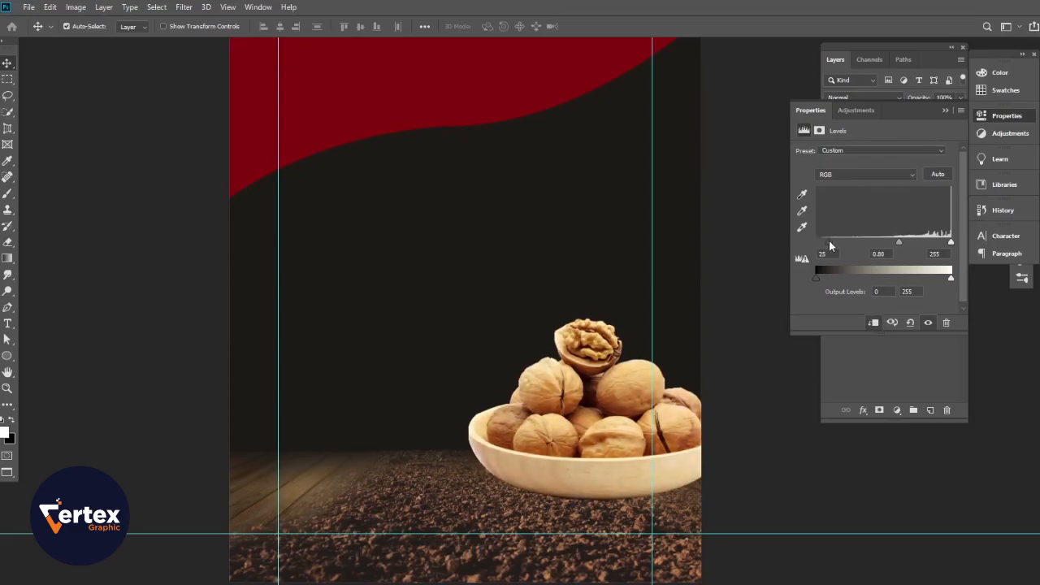
drag(945, 243, 949, 284)
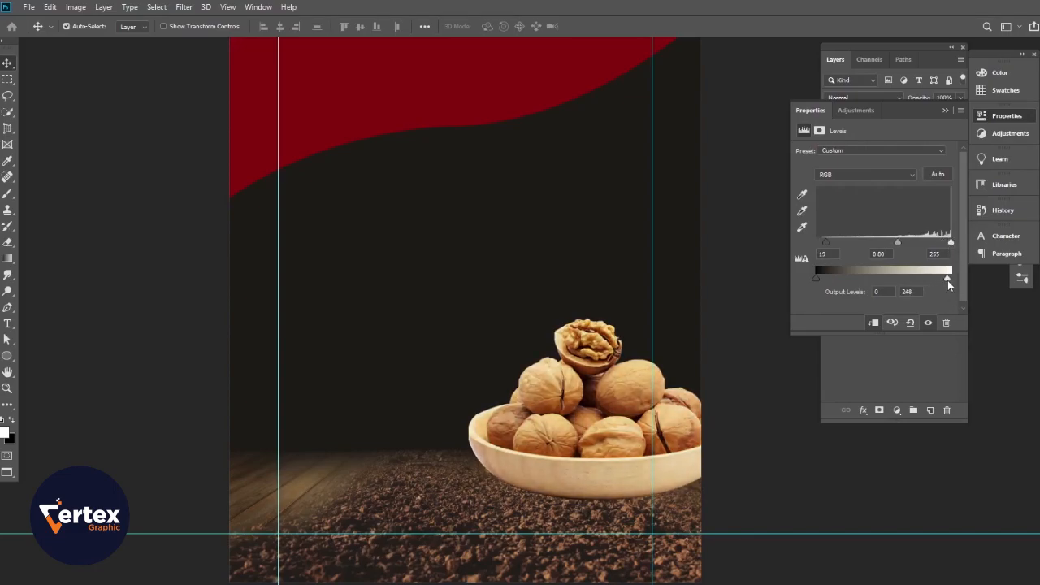
click(928, 323)
click(928, 324)
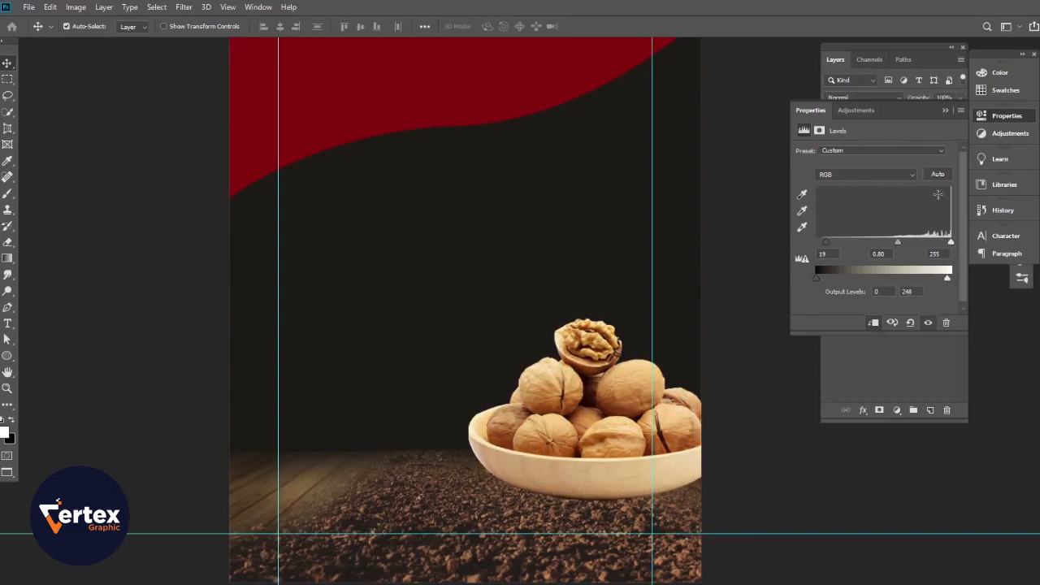
click(945, 112)
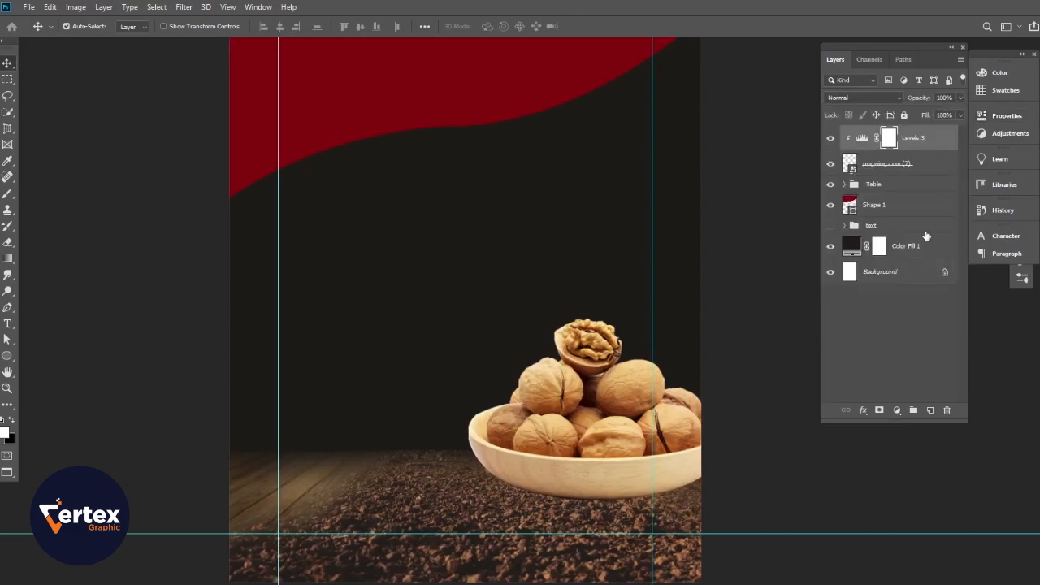
- Add a Curves adjustment clipped to the walnut bowl with a midpoint control point
click(897, 412)
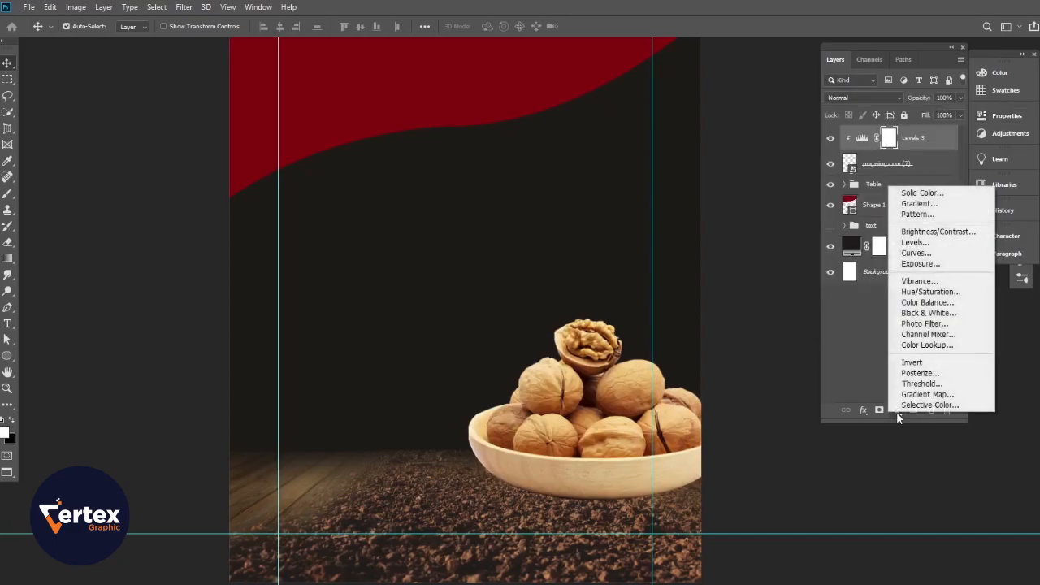
click(917, 253)
click(875, 323)
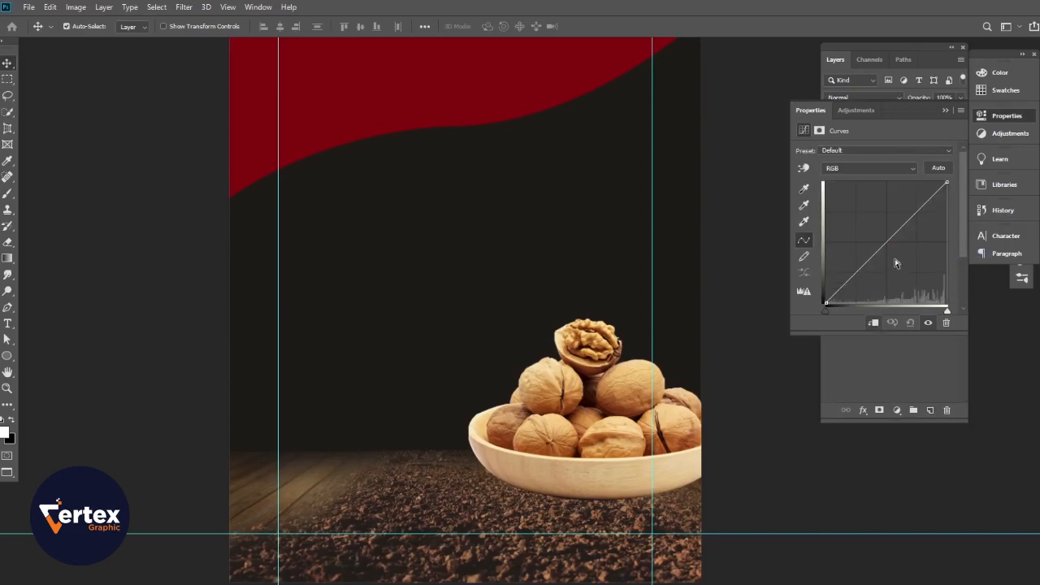
click(887, 244)
click(946, 110)
- Add a new Layer 1 clipped to the walnut bowl and fill it with 50% Gray
scroll(554, 453, up, 2)
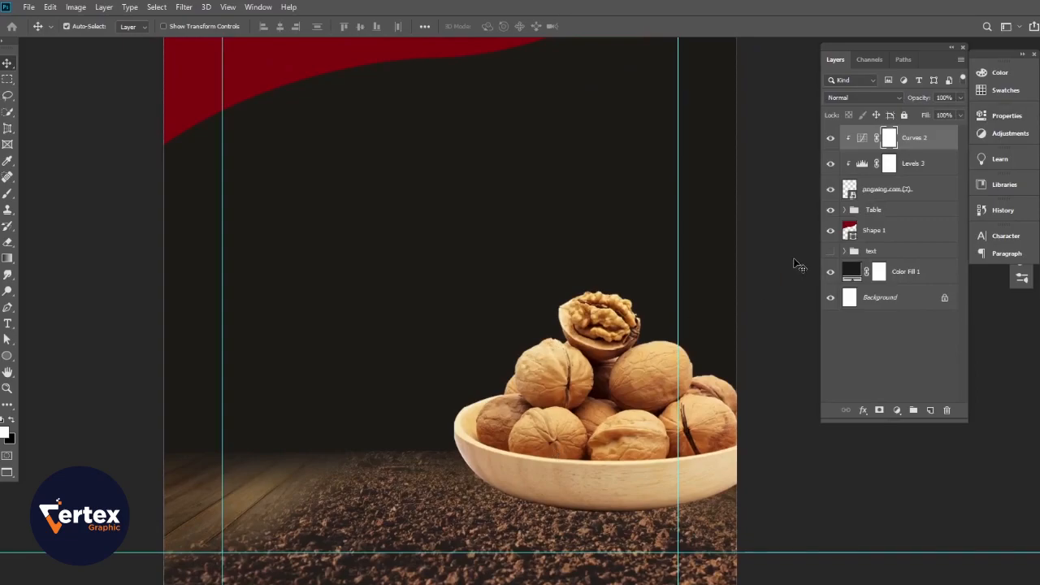
click(931, 410)
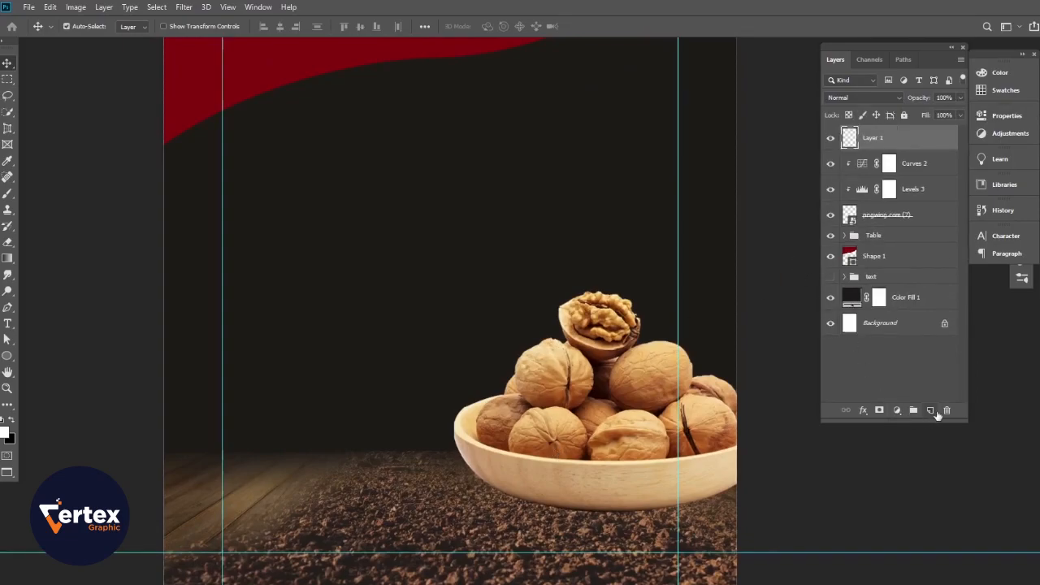
alt+click(876, 150)
click(29, 6)
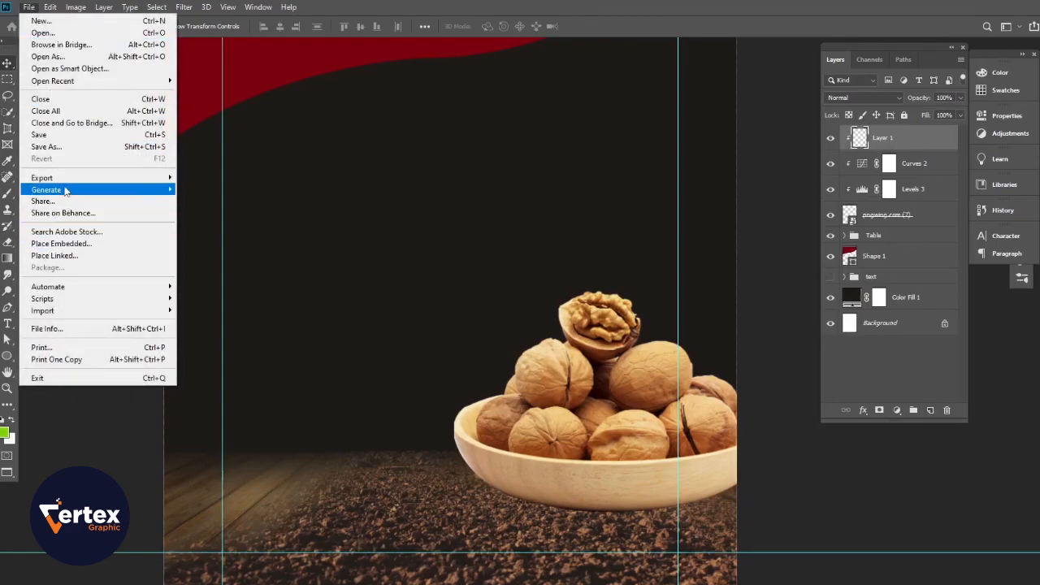
mouse_move(53, 6)
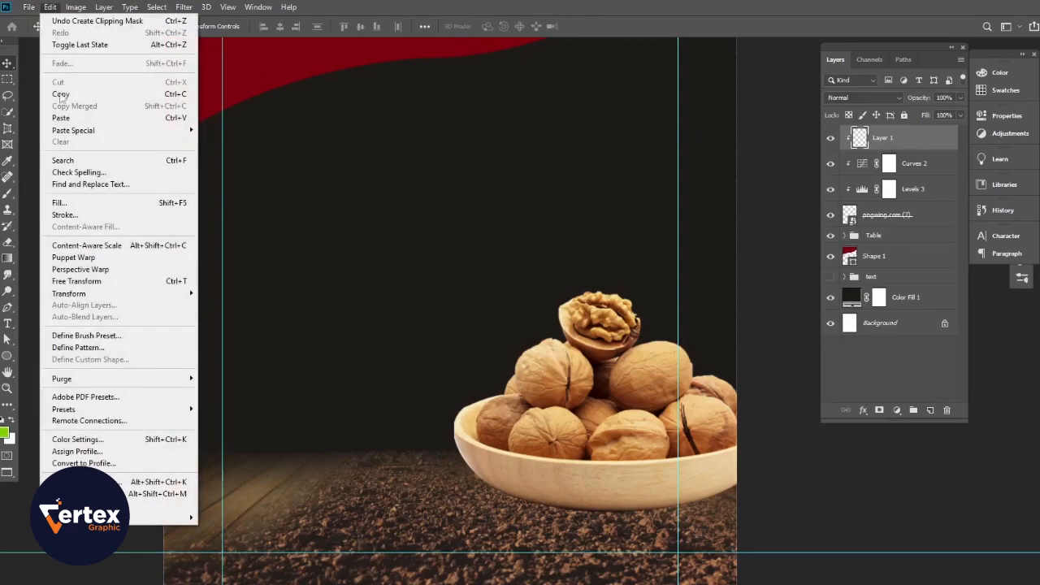
click(60, 202)
click(562, 167)
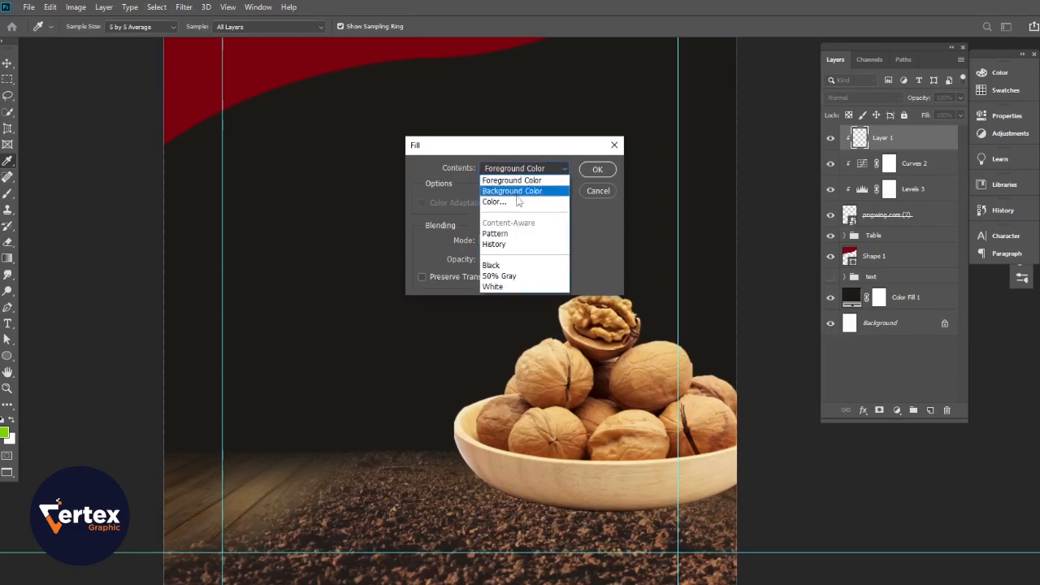
click(512, 275)
click(594, 170)
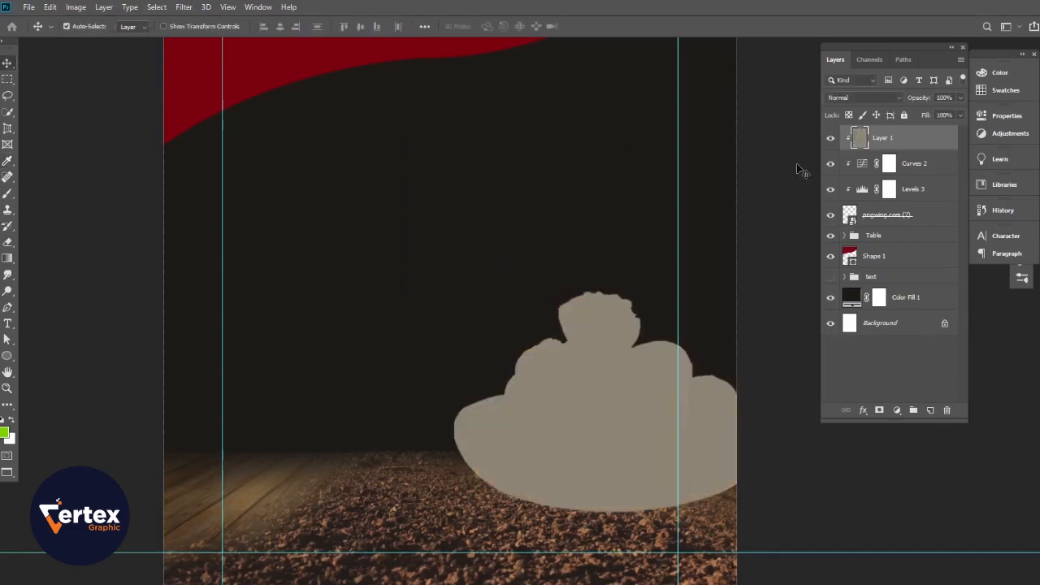
- Set Layer 1's blend mode to Overlay
click(887, 99)
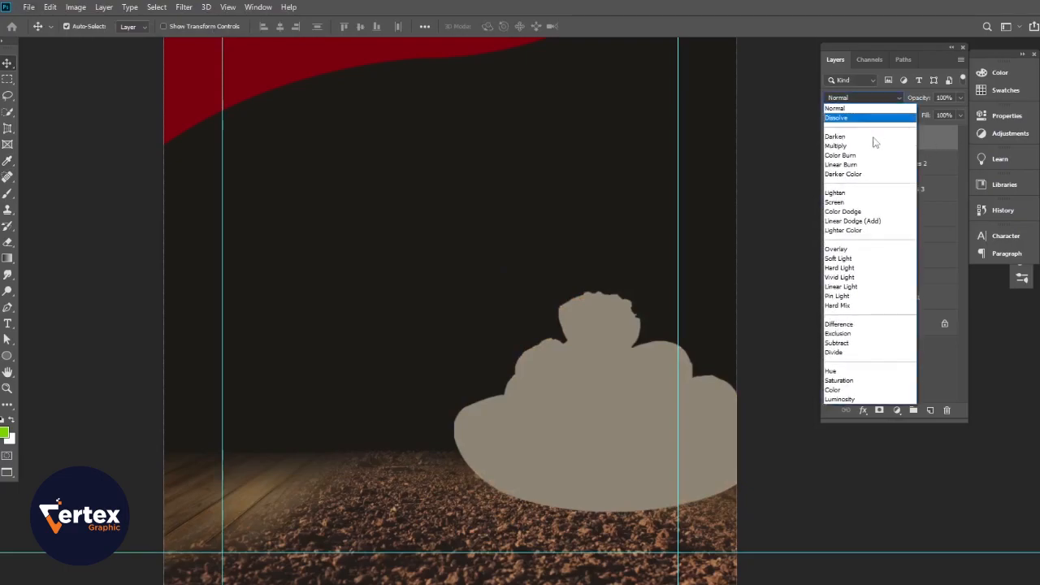
click(849, 250)
scroll(491, 380, up, 4)
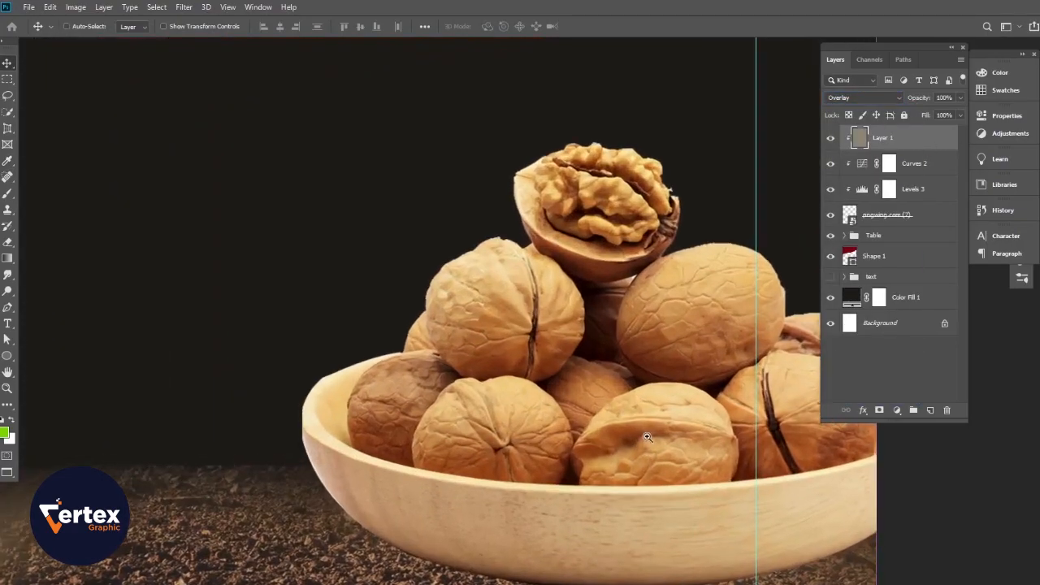
- Dodge along the bowl rim beneath the walnuts to brighten it
click(7, 291)
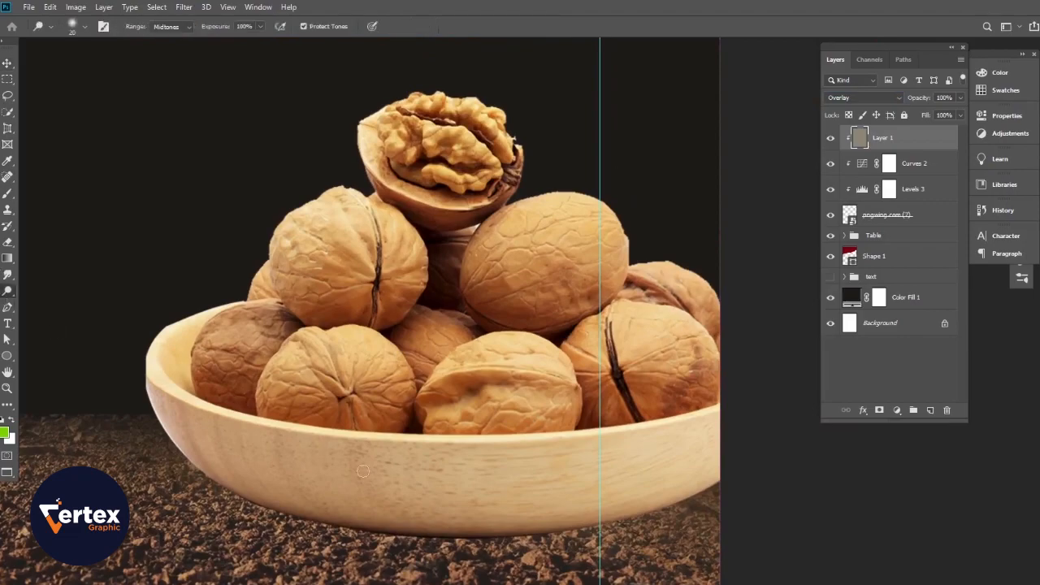
mouse_move(237, 409)
mouse_down()
mouse_move(355, 430)
mouse_move(624, 419)
mouse_up()
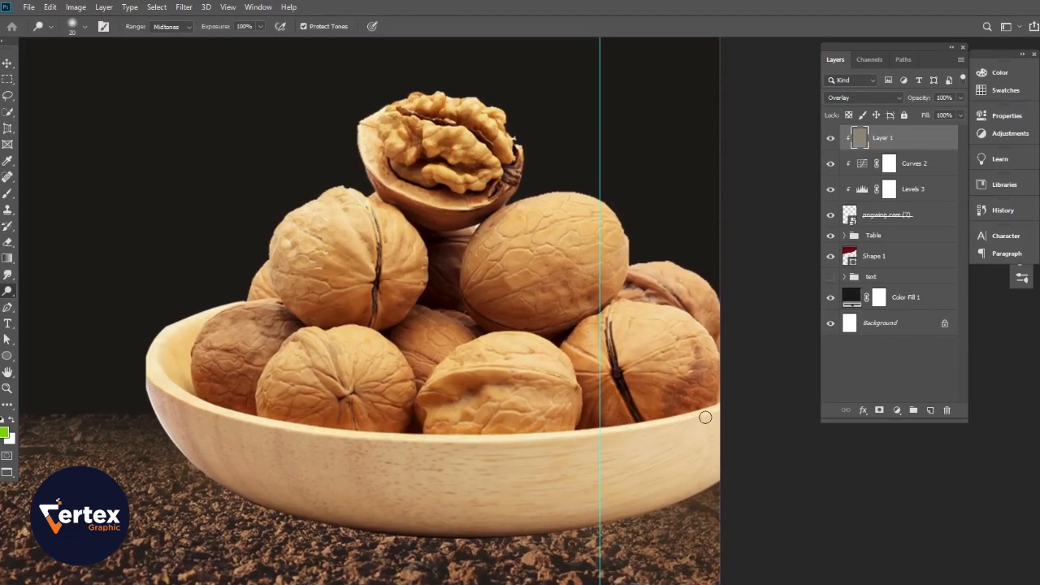
drag(691, 414, 635, 415)
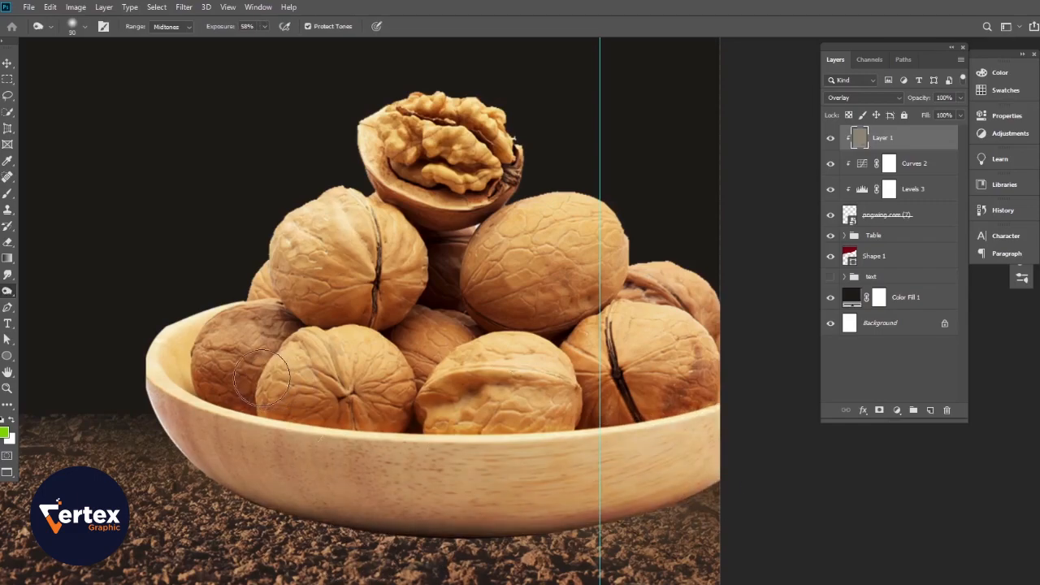
- Burn the walnut cracks and creases and the top half-shell's underside with a smaller brush
key(bracketleft)
key(bracketleft)
key(bracketleft)
key(bracketleft)
key(bracketleft)
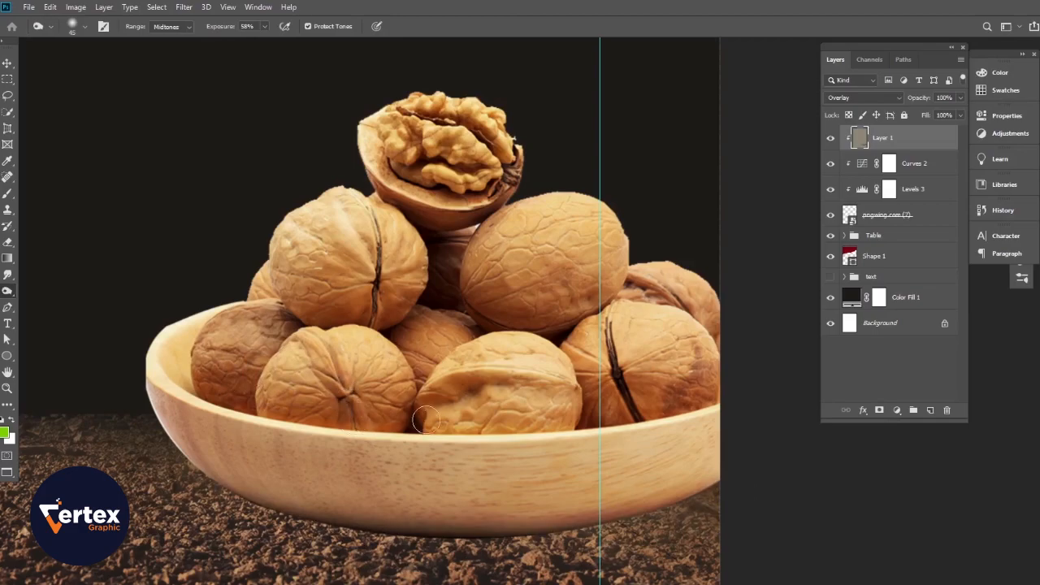
mouse_move(426, 400)
mouse_down()
mouse_move(556, 379)
mouse_move(638, 412)
mouse_up()
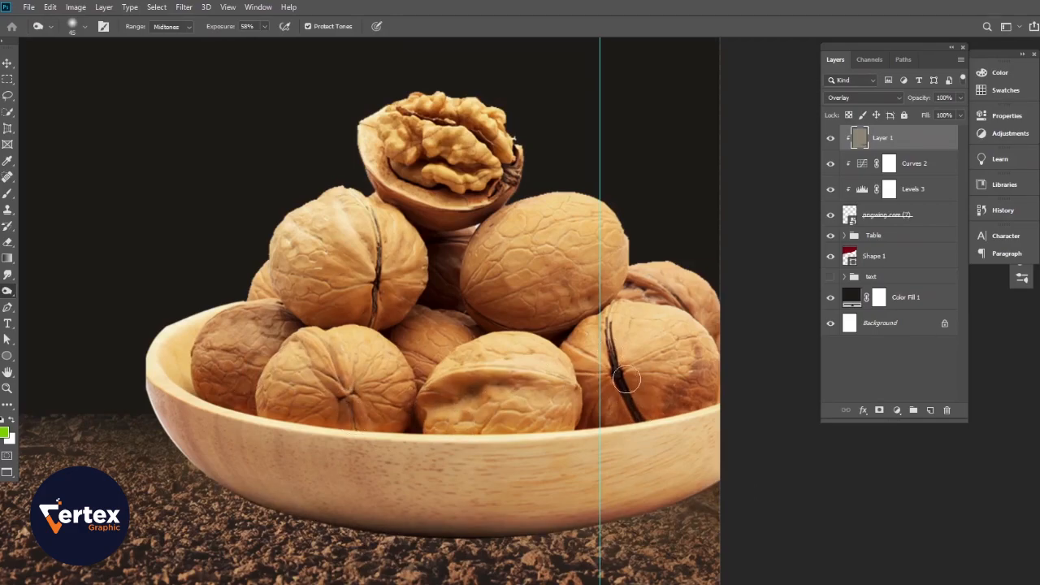
drag(635, 275, 688, 305)
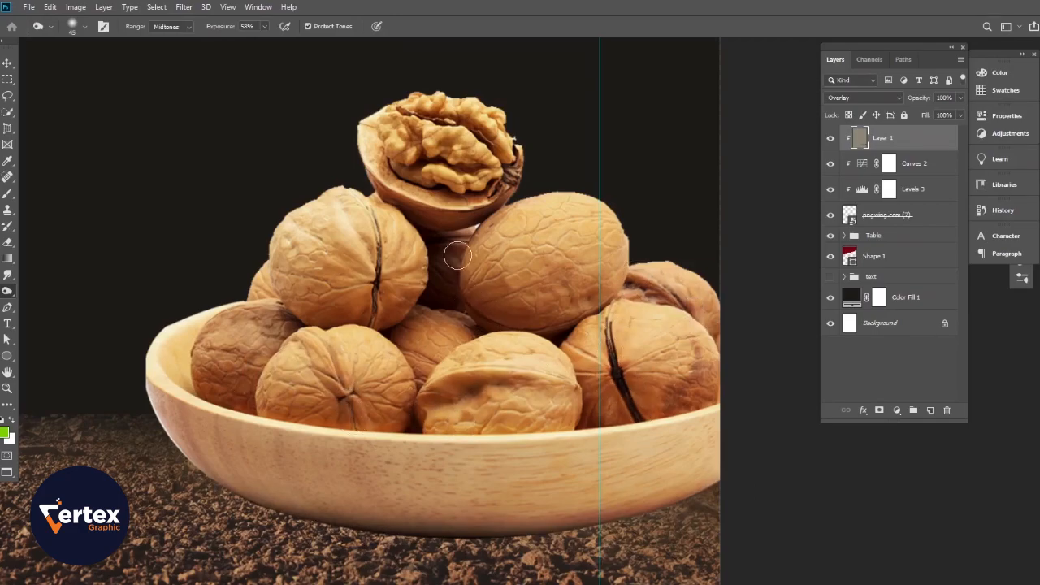
drag(374, 314, 384, 242)
mouse_move(479, 308)
mouse_down()
mouse_move(591, 315)
mouse_move(628, 289)
mouse_up()
mouse_move(468, 212)
mouse_down()
mouse_move(422, 200)
mouse_move(466, 209)
mouse_move(523, 147)
mouse_move(476, 218)
mouse_move(444, 214)
mouse_move(319, 310)
mouse_move(257, 318)
mouse_move(268, 287)
mouse_move(260, 277)
mouse_move(286, 317)
mouse_up()
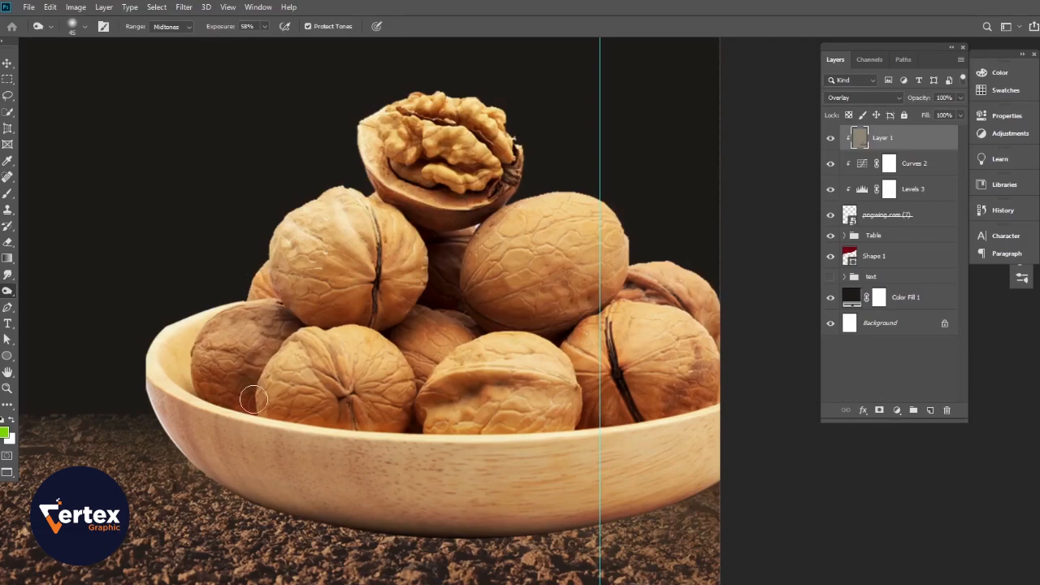
- Reframe the view on the bowl and select the pngwing.com (7) walnut layer
alt+click(281, 386)
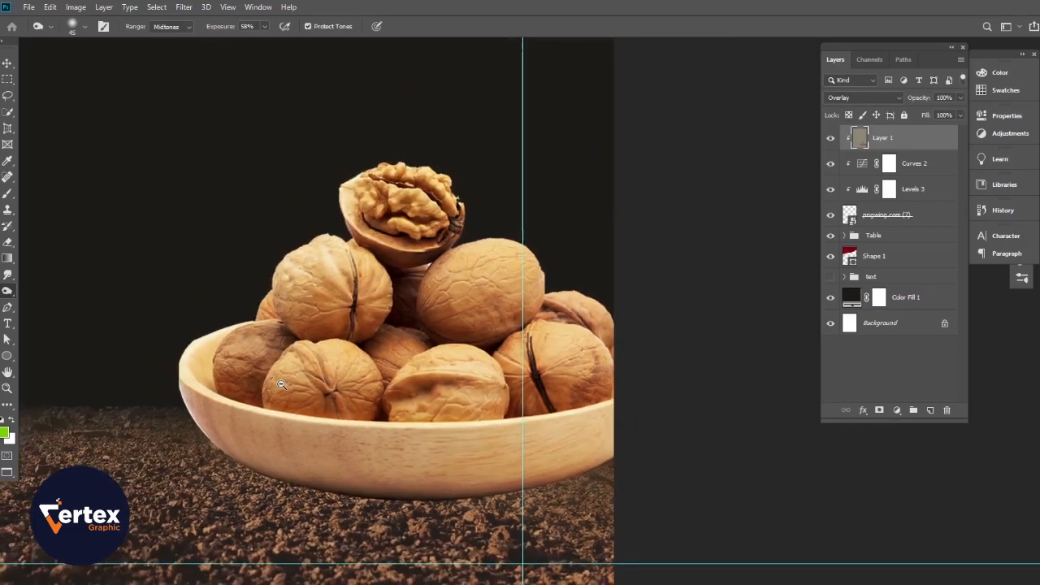
ctrl+click(293, 346)
drag(318, 367, 460, 303)
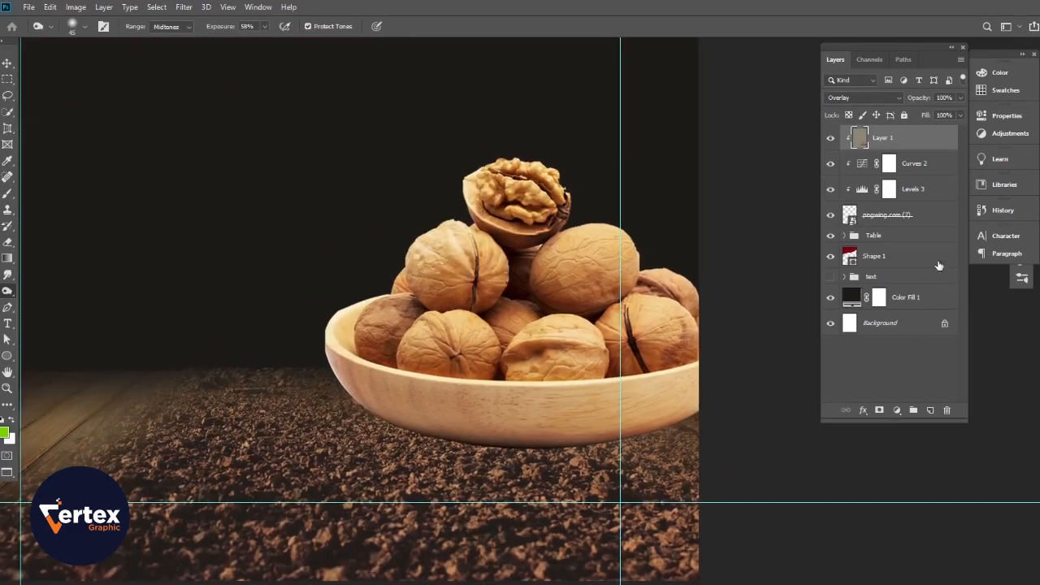
click(910, 216)
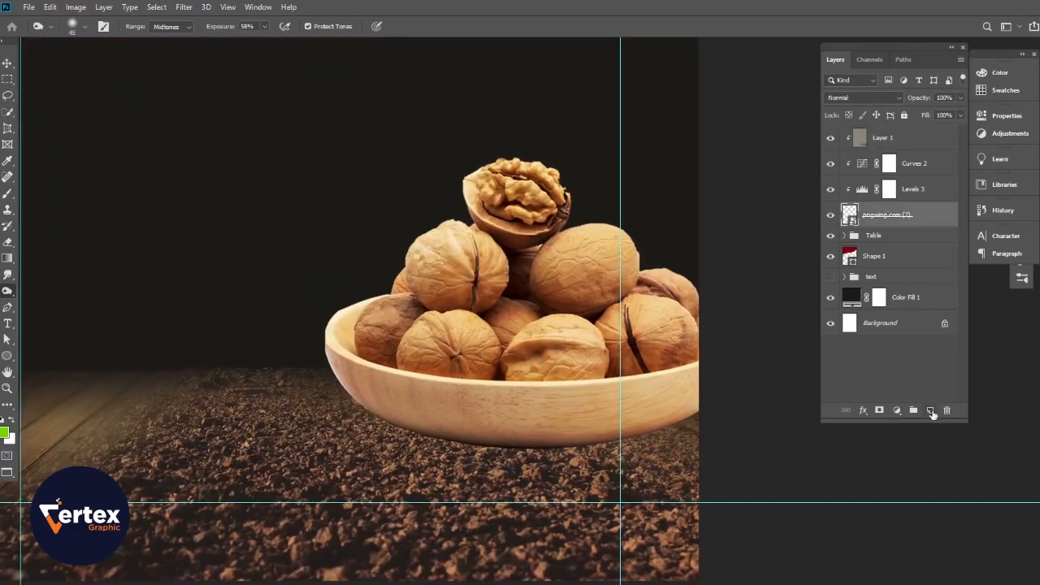
- On a new Layer 2 below the walnuts, paint a soft black shadow under the bowl
click(931, 411)
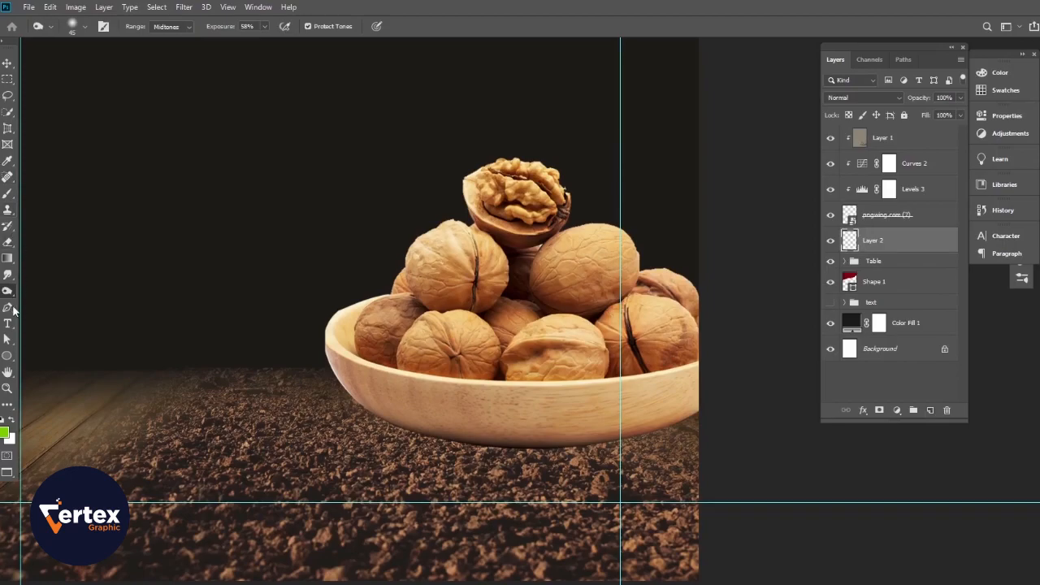
click(7, 194)
click(3, 419)
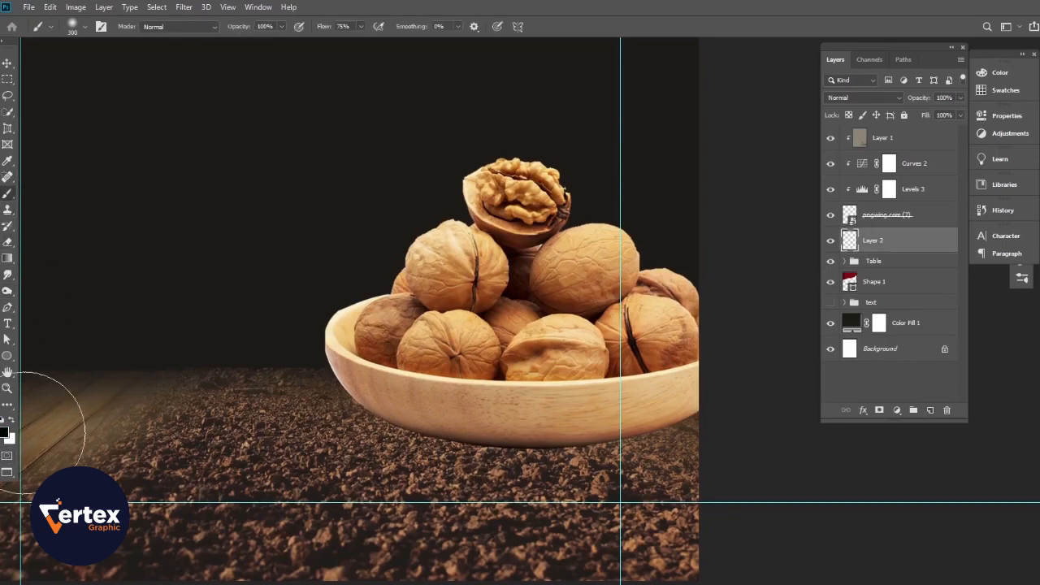
click(675, 425)
mouse_move(671, 408)
mouse_down()
mouse_move(465, 418)
mouse_move(371, 406)
mouse_move(446, 432)
mouse_up()
key(ctrl+0)
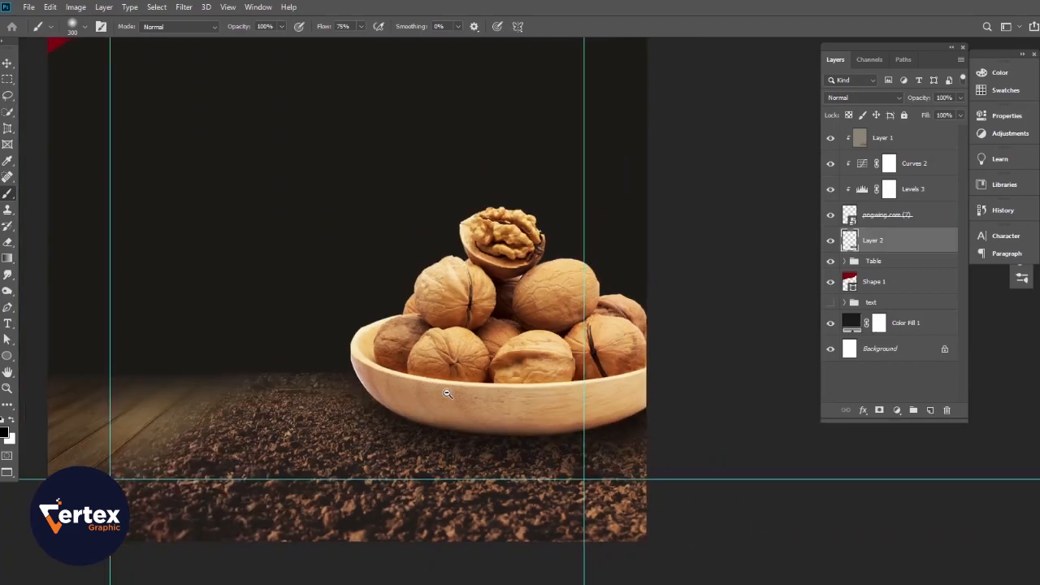
drag(574, 462, 623, 551)
drag(519, 467, 555, 451)
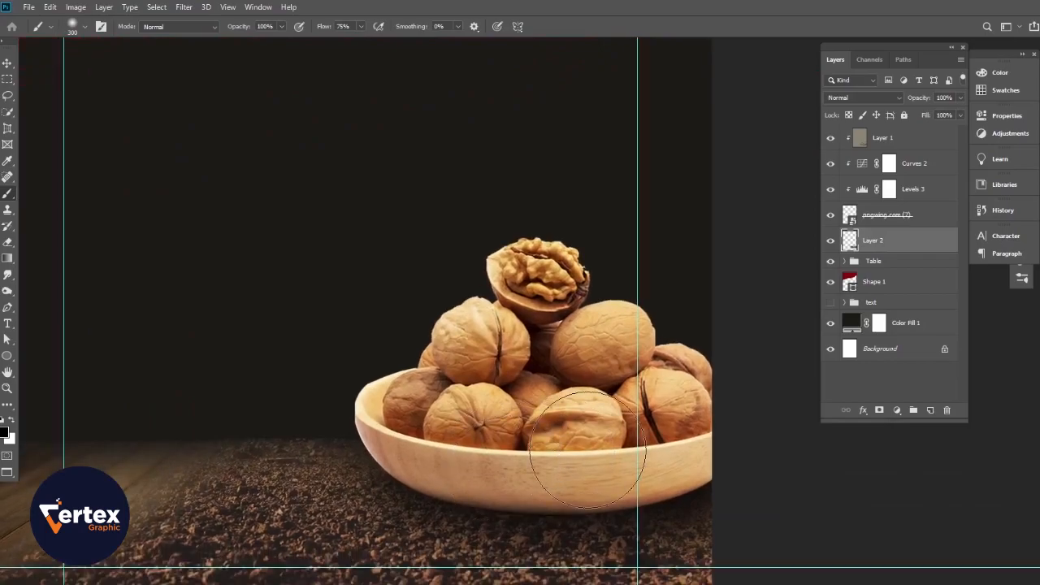
key(bracketleft)
key(bracketleft)
key(bracketleft)
key(bracketleft)
key(bracketleft)
key(bracketleft)
key(bracketleft)
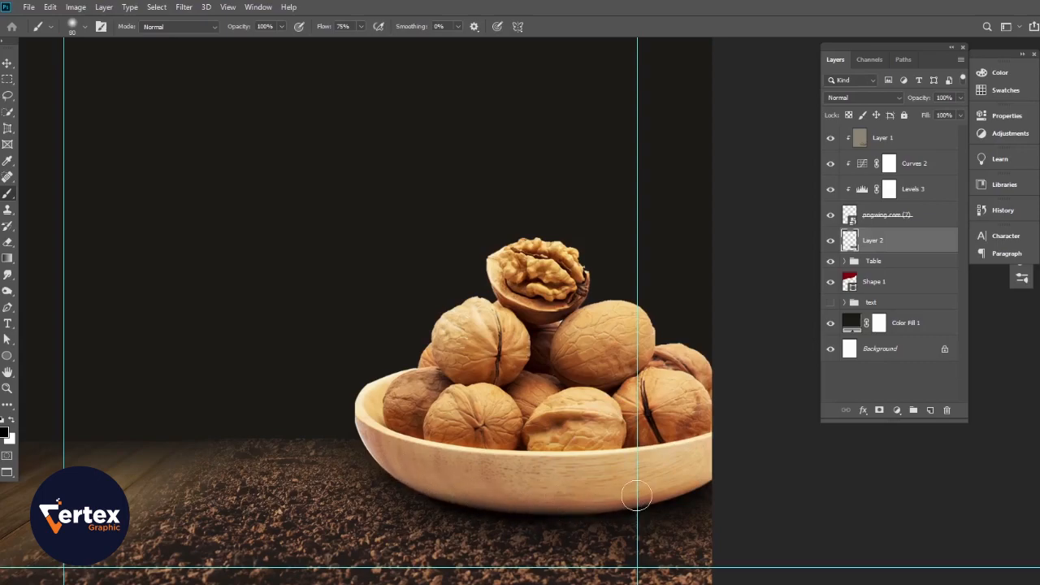
- Set Layer 2 to Multiply blending and lower its opacity to 79%
click(892, 101)
click(857, 147)
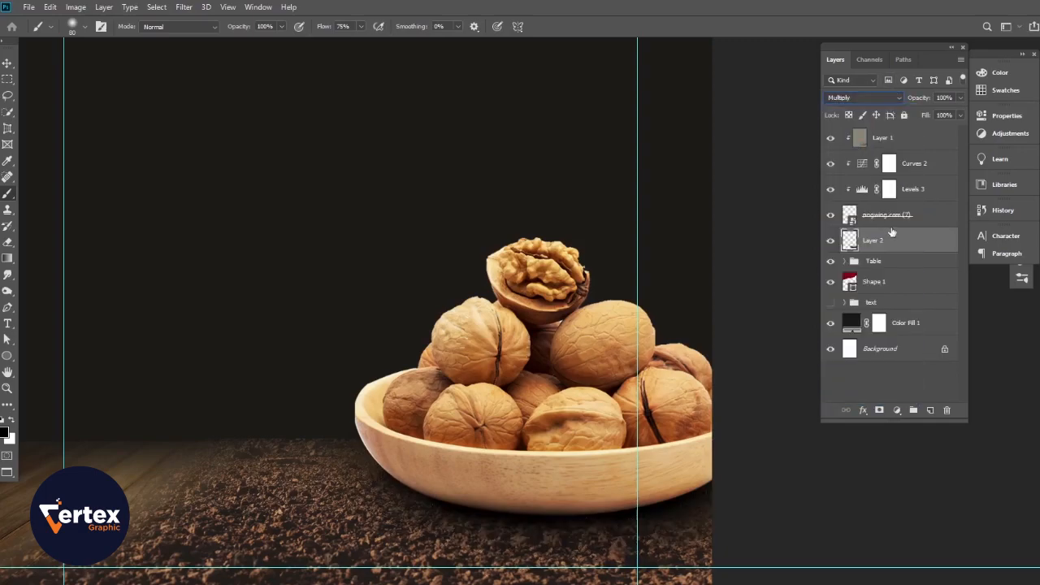
drag(917, 101, 908, 100)
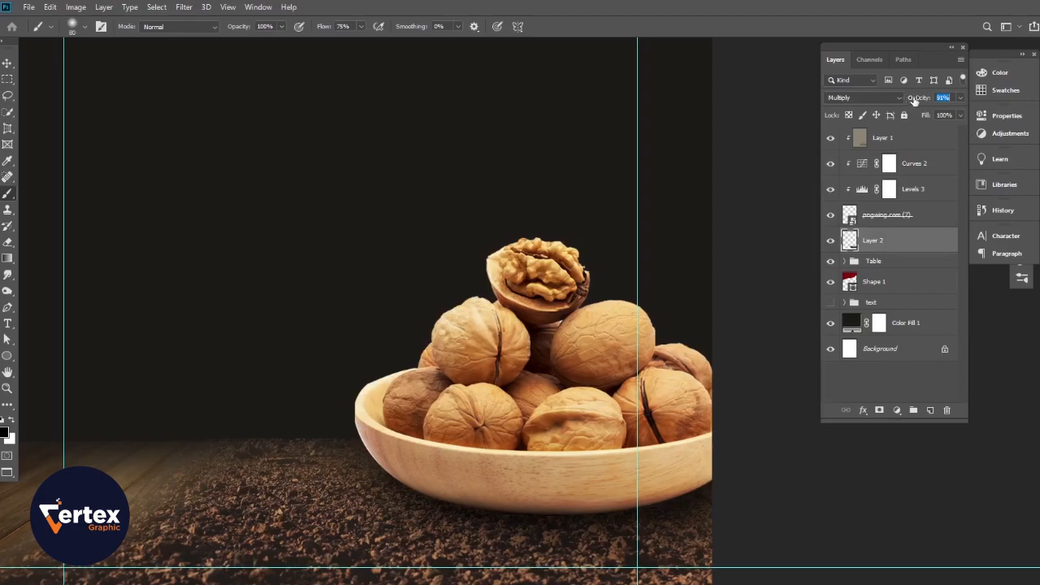
drag(377, 364, 501, 408)
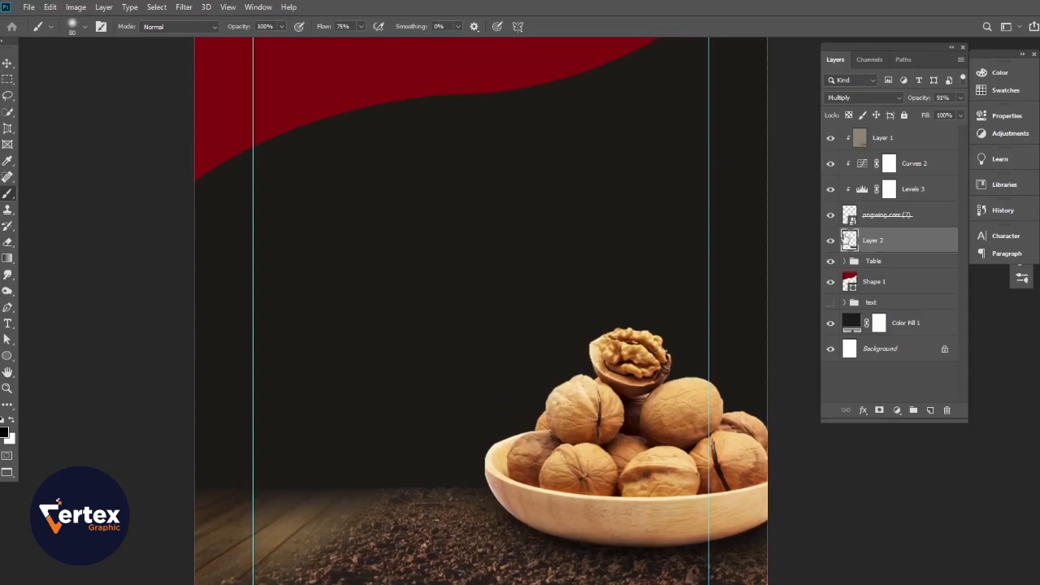
drag(924, 101, 913, 99)
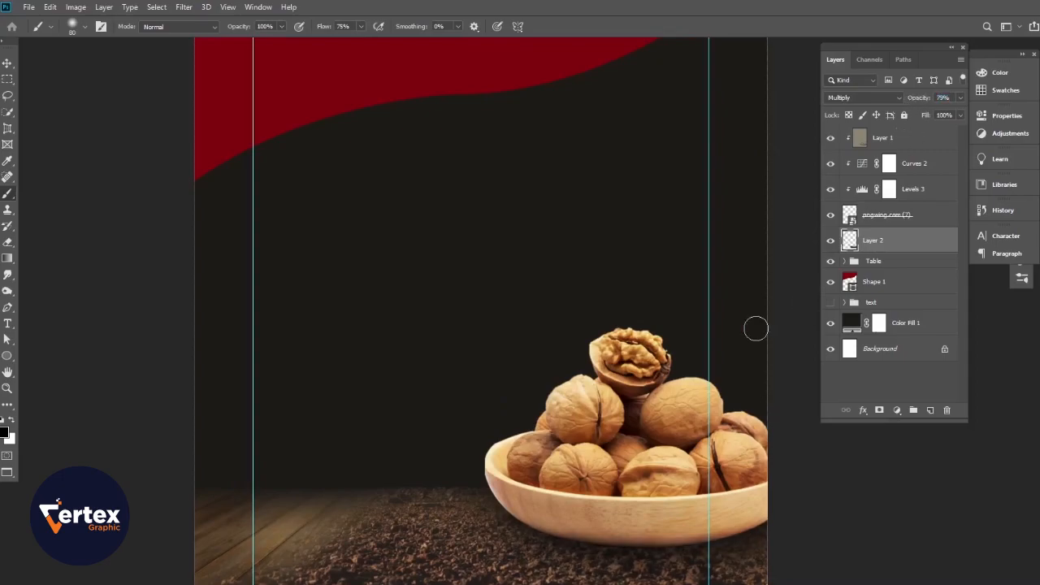
scroll(494, 362, down, 2)
mouse_move(492, 360)
mouse_down()
mouse_move(489, 404)
mouse_move(492, 367)
mouse_up()
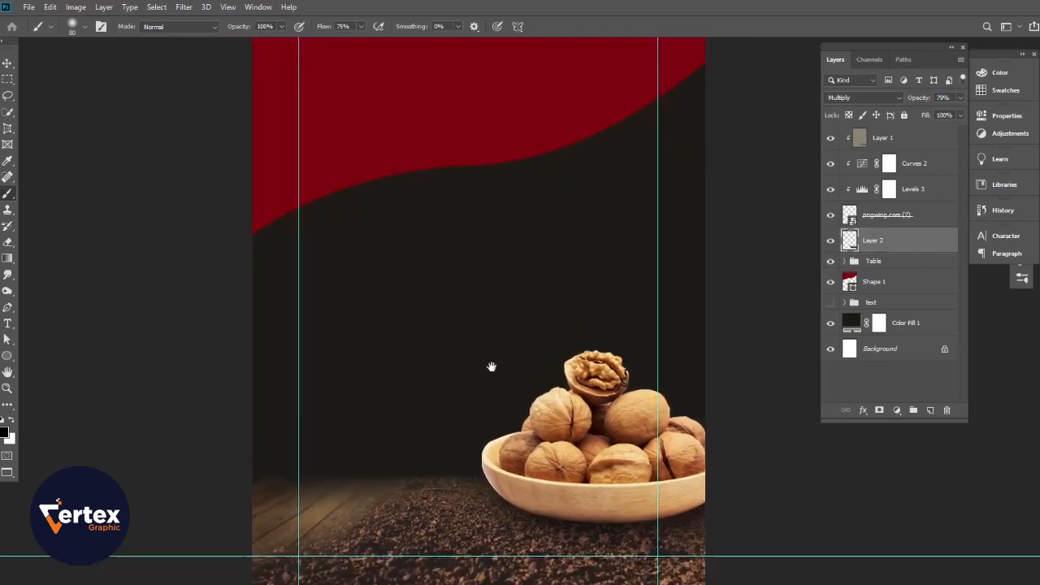
- Place the walnuts-with-leaves image pngwing.com (2) as an embedded layer
click(29, 8)
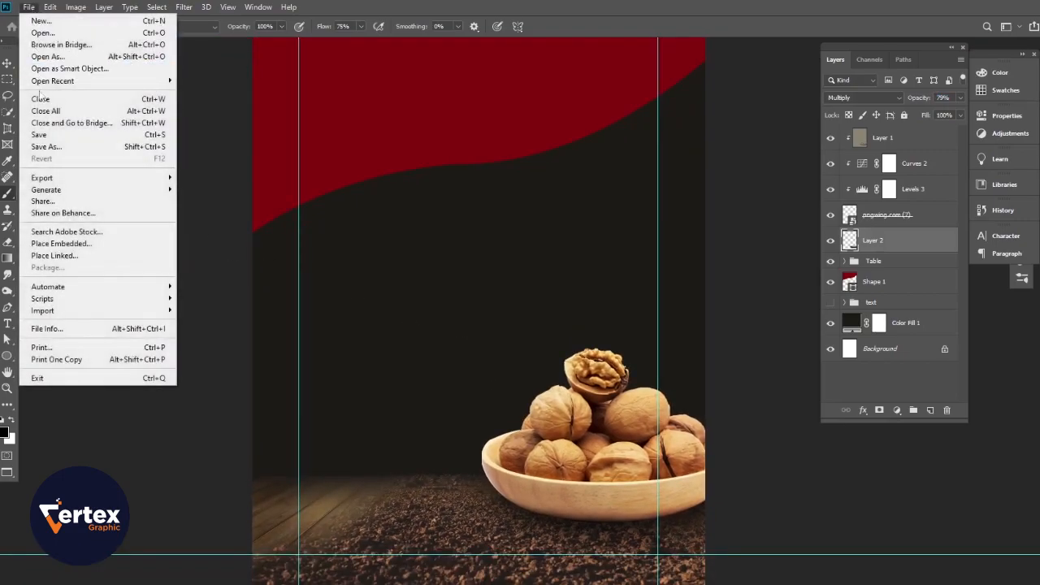
click(54, 243)
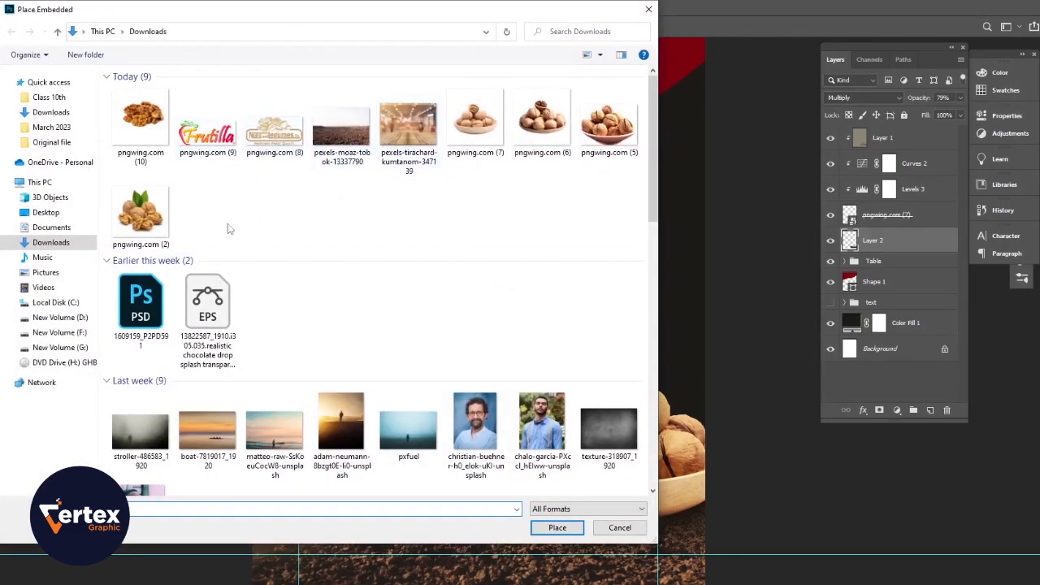
click(140, 213)
click(557, 529)
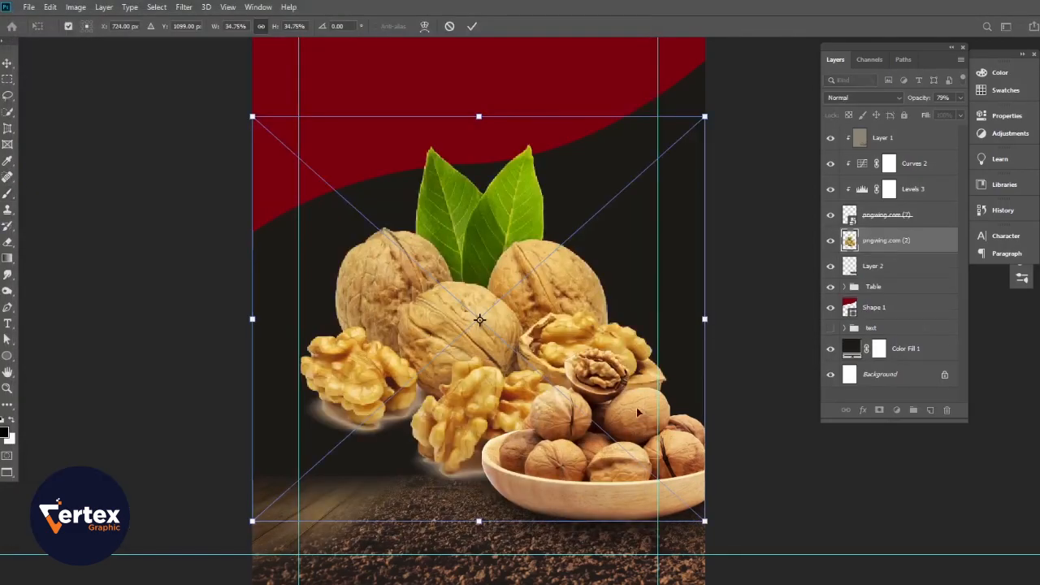
- Scale it to about 18%, move it lower left beside the bowl, and move its layer to the top
drag(705, 115, 520, 321)
mouse_move(432, 377)
mouse_down()
mouse_move(516, 446)
mouse_move(512, 435)
mouse_up()
key(b)
drag(905, 240, 900, 136)
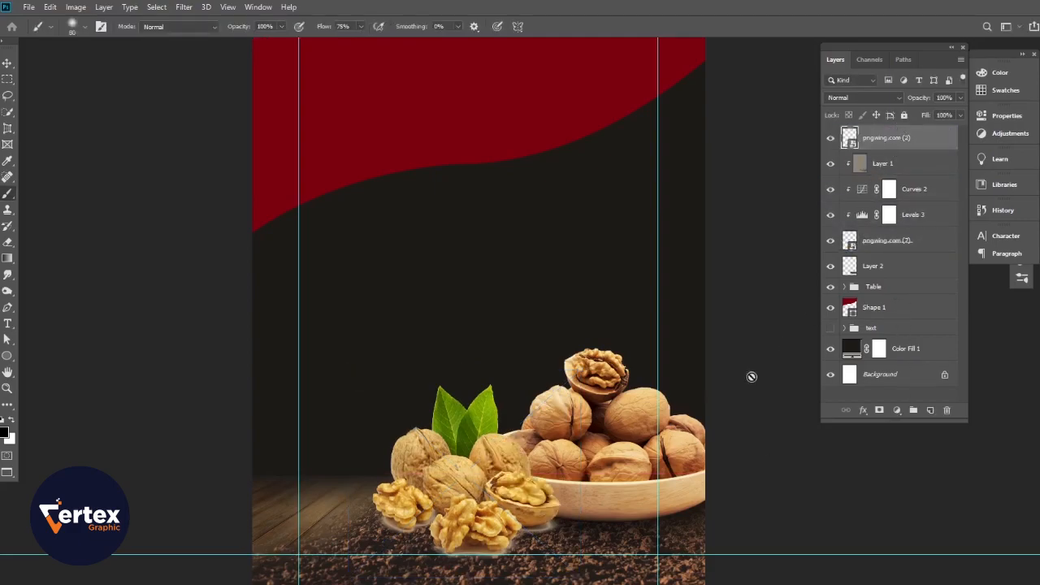
drag(421, 473, 444, 332)
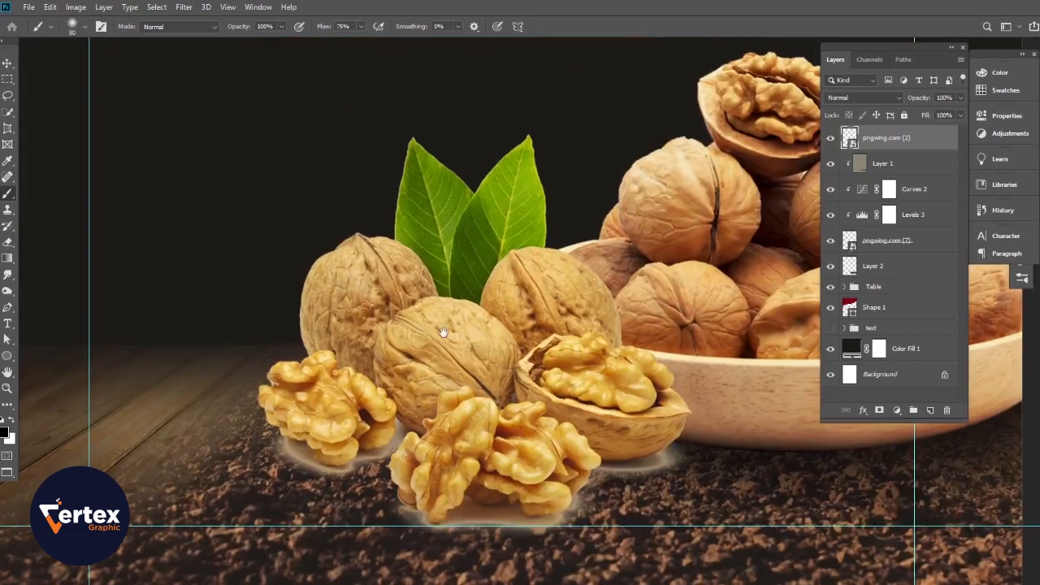
- Rasterize the pngwing.com (2) walnut layer
right_click(931, 137)
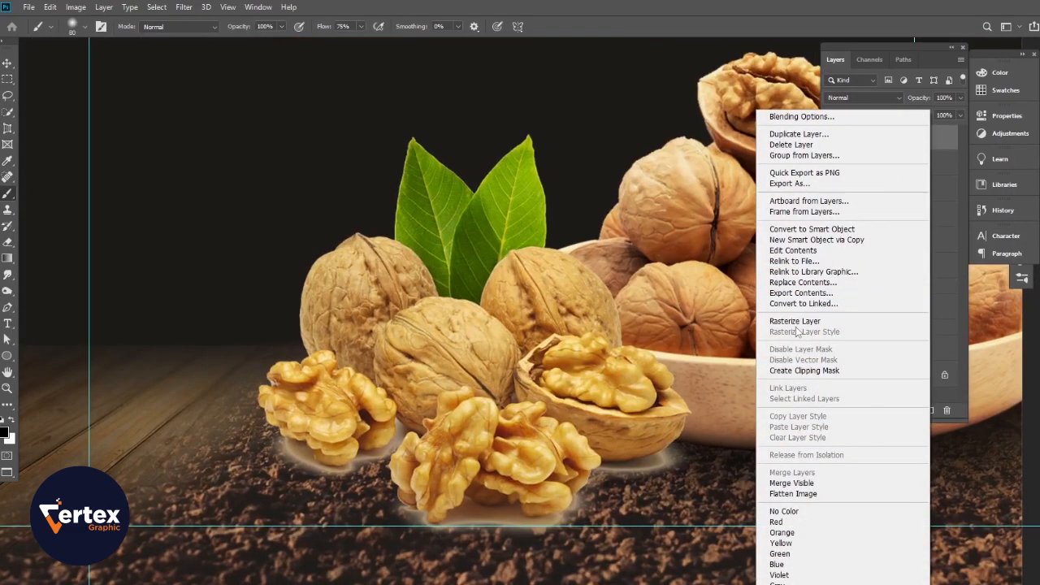
click(796, 324)
drag(429, 389, 365, 288)
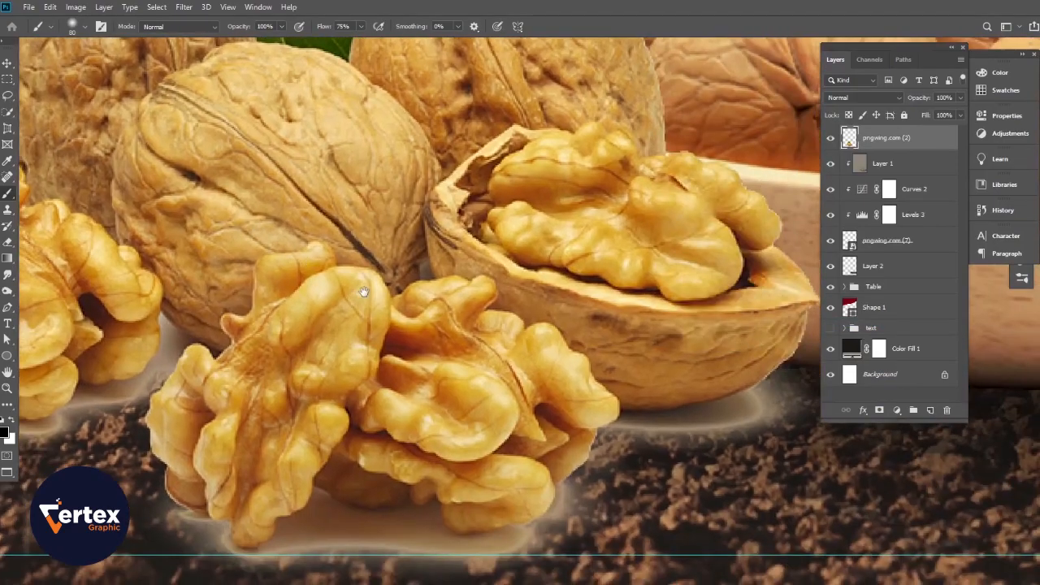
- Lasso and delete the pale glow halos under the walnut shell and kernels
click(8, 97)
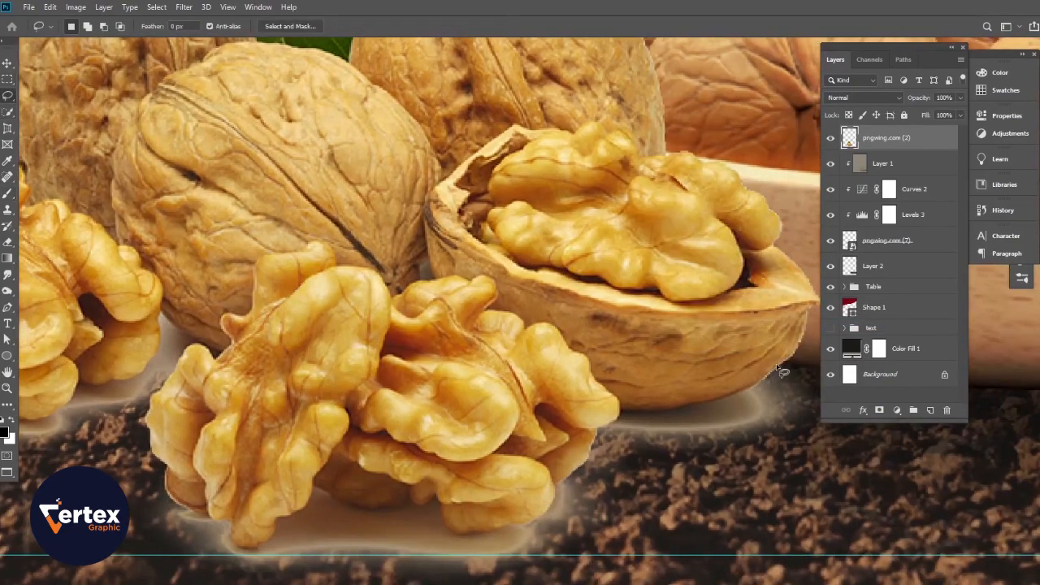
drag(730, 400, 653, 411)
mouse_move(598, 465)
mouse_down()
mouse_move(547, 526)
mouse_move(529, 529)
mouse_move(461, 536)
mouse_move(448, 531)
mouse_move(435, 496)
mouse_move(428, 508)
mouse_move(410, 499)
mouse_move(380, 510)
mouse_move(312, 490)
mouse_move(260, 551)
mouse_move(242, 552)
mouse_move(231, 528)
mouse_move(220, 536)
mouse_move(236, 576)
mouse_move(789, 515)
mouse_move(807, 435)
mouse_move(790, 376)
mouse_up()
key(Delete)
drag(269, 460, 535, 417)
mouse_move(485, 527)
mouse_down()
mouse_move(499, 483)
mouse_move(439, 460)
mouse_move(413, 369)
mouse_up()
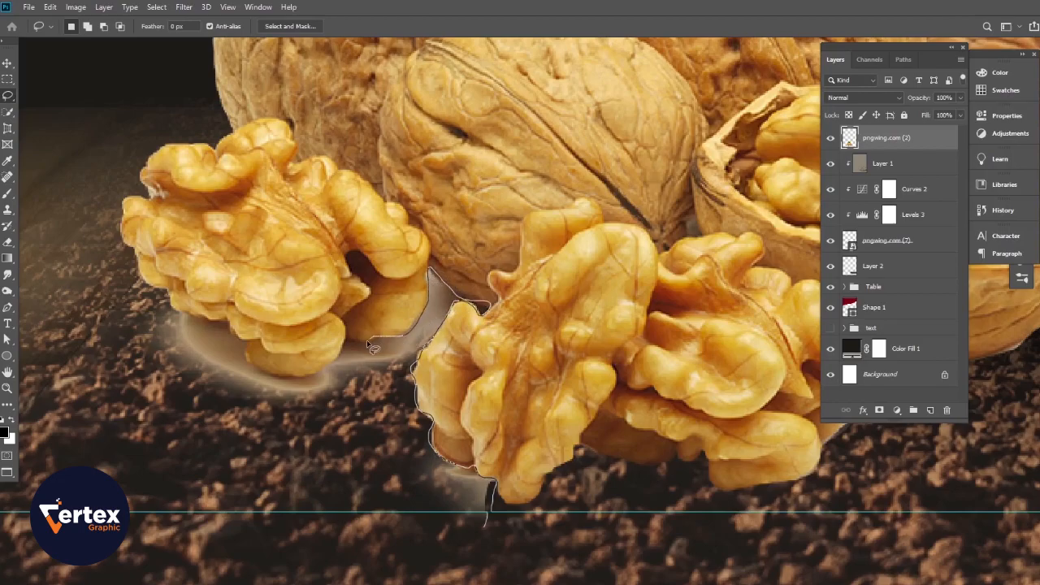
drag(357, 345, 347, 355)
mouse_move(189, 318)
mouse_down()
mouse_move(135, 329)
mouse_move(107, 396)
mouse_move(160, 465)
mouse_move(399, 495)
mouse_move(418, 535)
mouse_move(487, 541)
mouse_up()
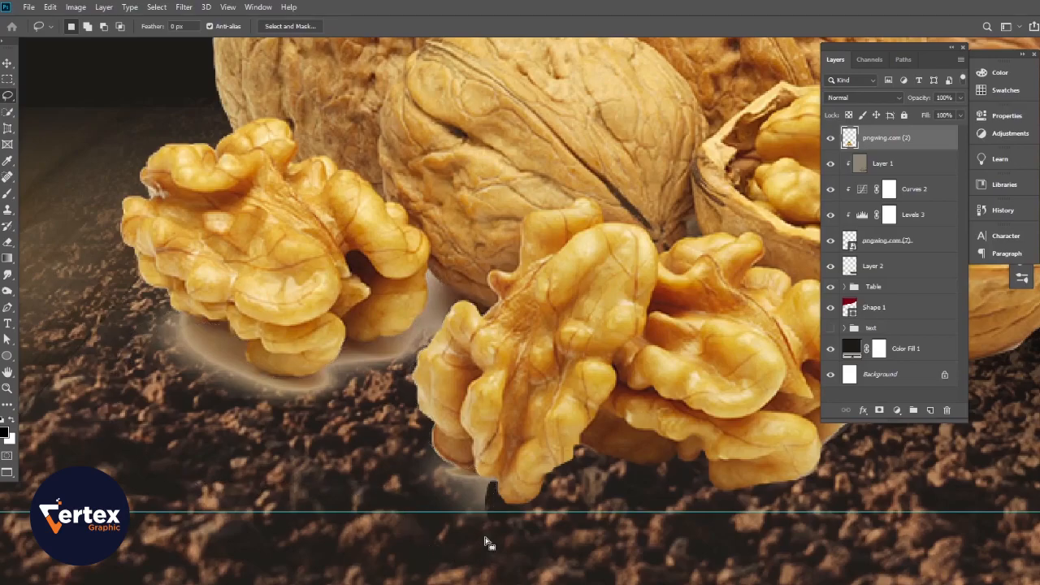
key(ctrl+d)
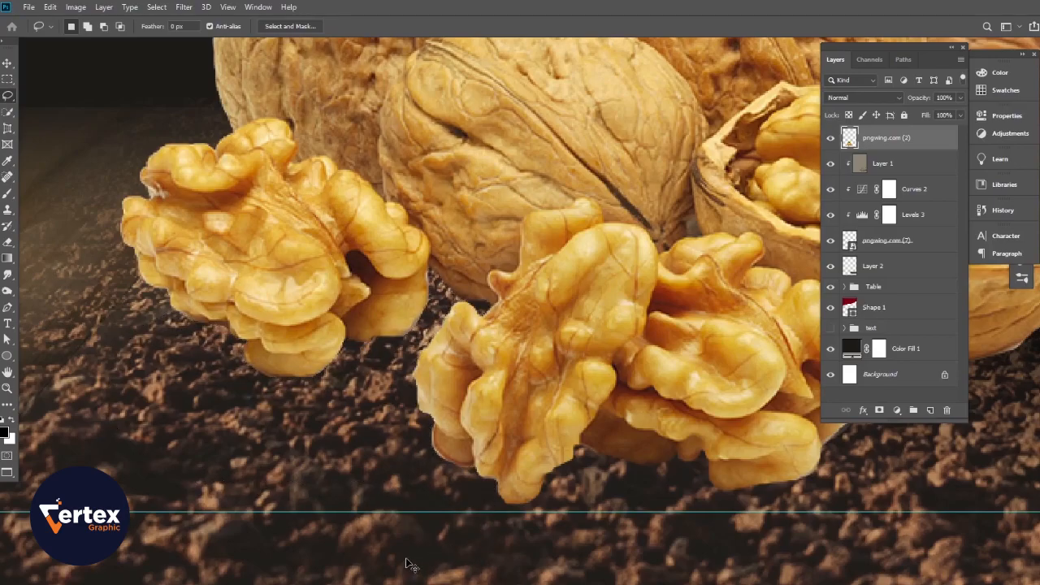
- Scale the leafy walnut group down to about 80% and resettle it against the bowl
scroll(267, 367, down, 4)
drag(489, 344, 557, 511)
scroll(444, 443, up, 1)
mouse_move(463, 457)
mouse_down()
mouse_move(486, 415)
mouse_move(550, 398)
mouse_up()
click(7, 62)
scroll(514, 441, up, 1)
key(ctrl+t)
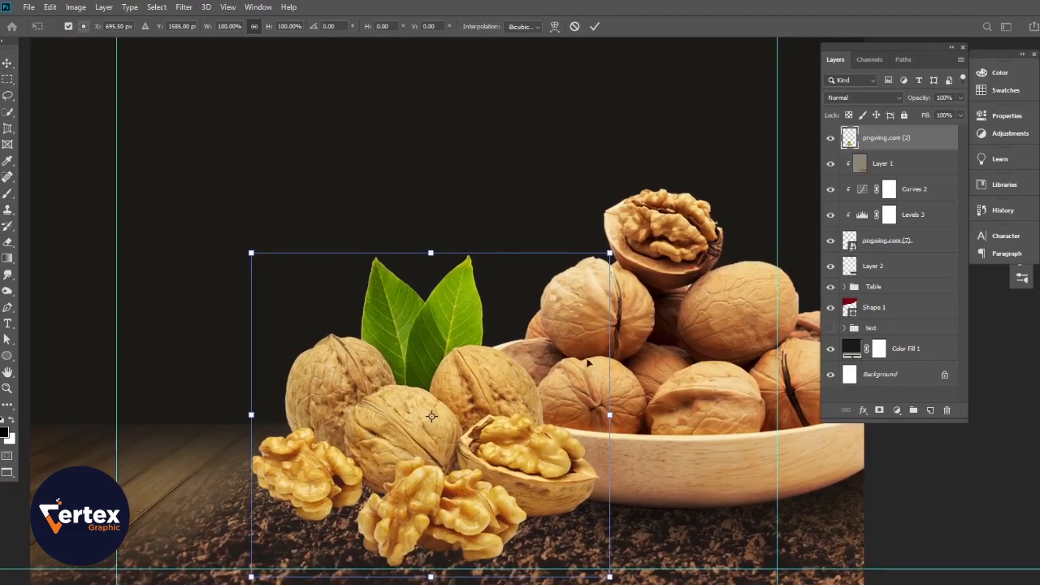
drag(609, 253, 538, 317)
mouse_move(422, 422)
mouse_down()
mouse_move(437, 413)
mouse_move(435, 427)
mouse_up()
key(Return)
- Add an empty Layer 3 below the walnut group
drag(507, 490, 514, 393)
drag(435, 408, 449, 413)
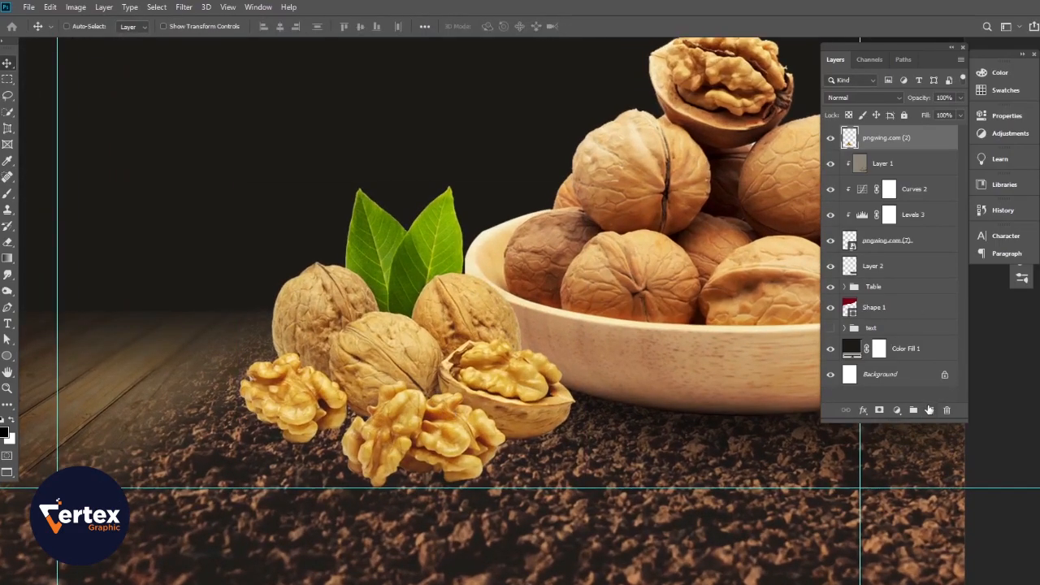
ctrl+click(930, 410)
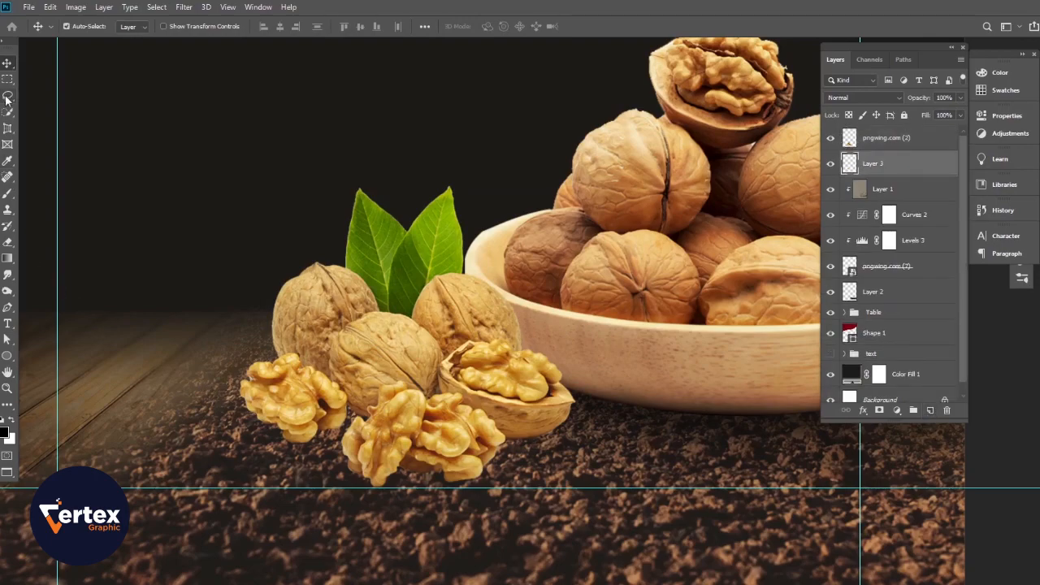
- Paint black shadows under the kernels on Layer 3, then on new Layer 4 at 51% brush opacity
click(7, 193)
mouse_move(521, 439)
mouse_down()
mouse_move(426, 473)
mouse_move(394, 467)
mouse_move(342, 403)
mouse_move(319, 424)
mouse_move(283, 423)
mouse_move(262, 402)
mouse_move(305, 365)
mouse_move(437, 448)
mouse_move(557, 434)
mouse_move(553, 455)
mouse_move(374, 445)
mouse_move(539, 445)
mouse_up()
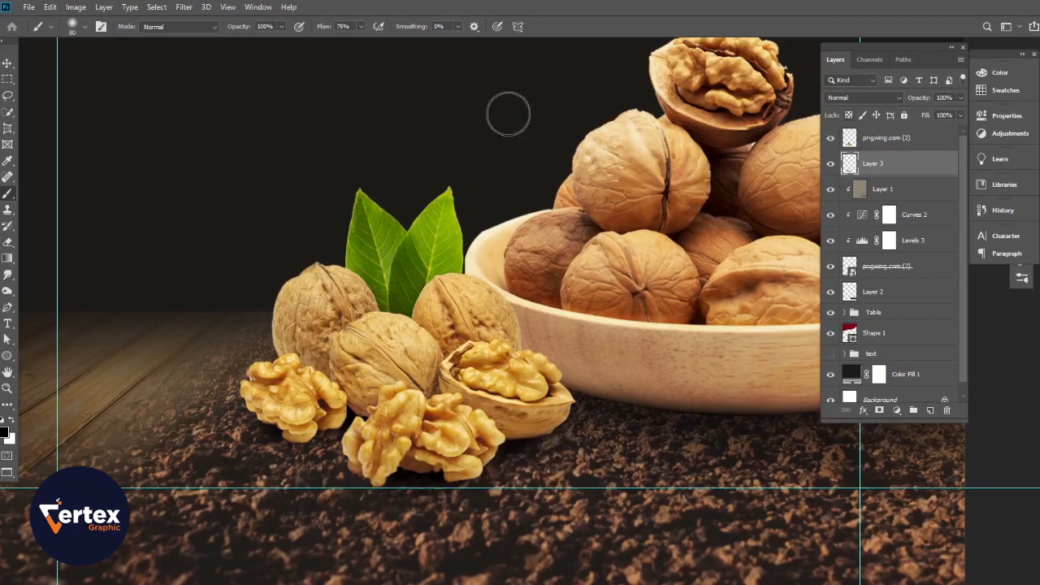
click(931, 410)
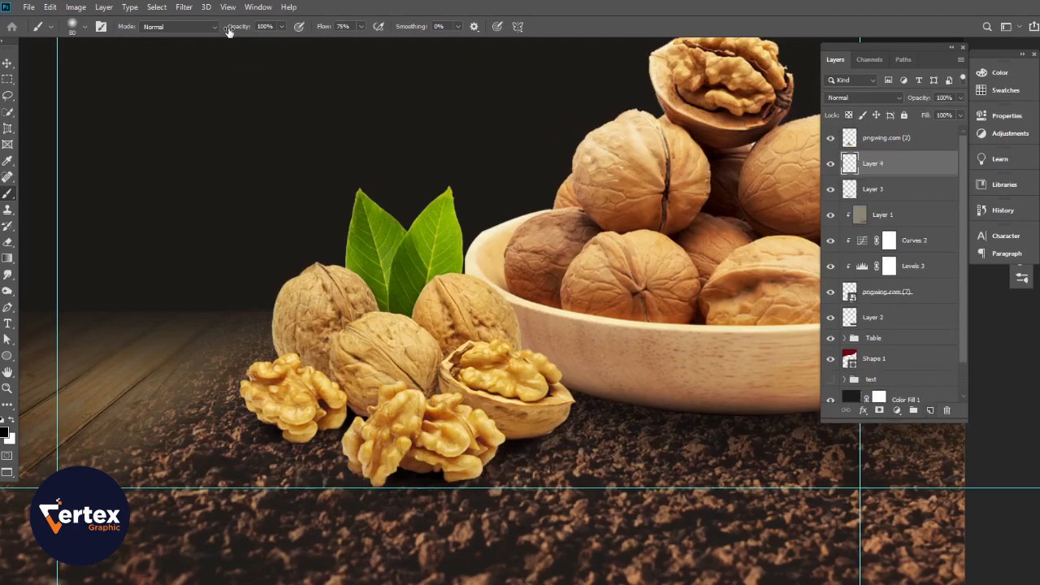
drag(236, 29, 213, 32)
mouse_move(555, 444)
mouse_down()
mouse_move(452, 492)
mouse_move(383, 488)
mouse_move(331, 447)
mouse_move(244, 403)
mouse_up()
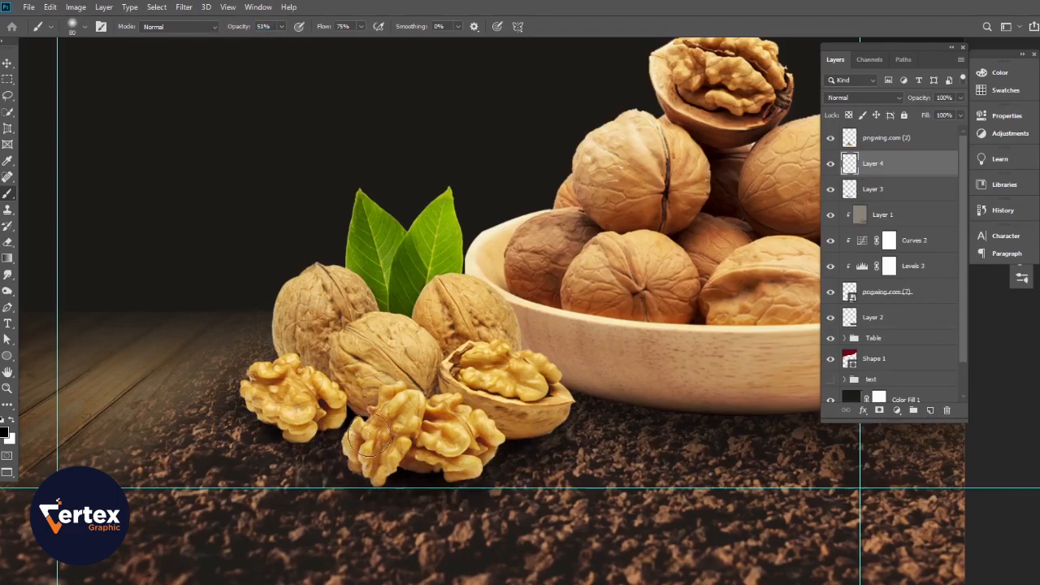
- Lower Layer 4's opacity to 26%
click(6, 66)
drag(921, 99, 875, 105)
ctrl+alt+click(461, 338)
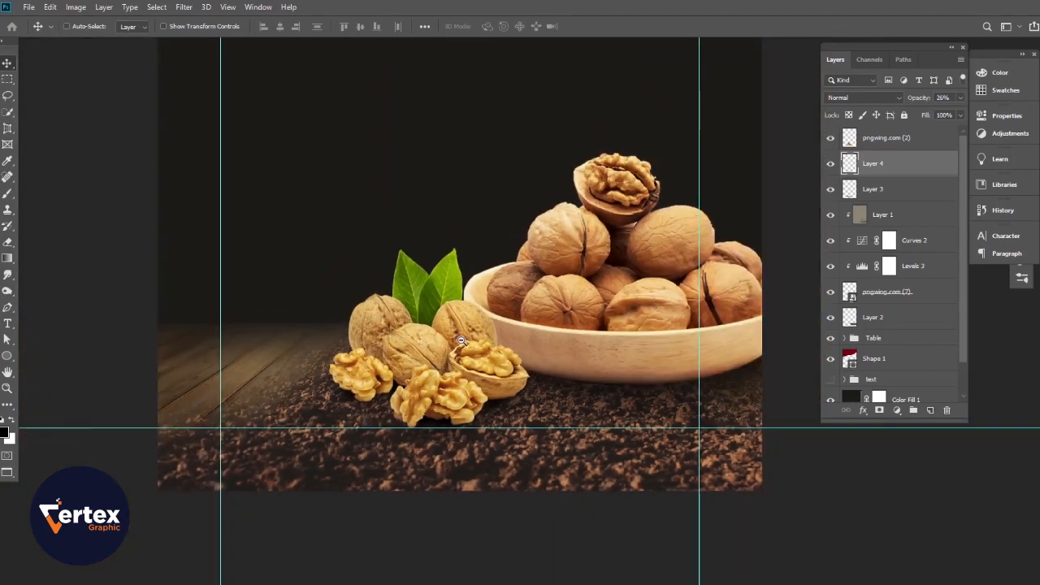
drag(475, 335, 444, 334)
drag(543, 313, 535, 469)
drag(518, 408, 541, 402)
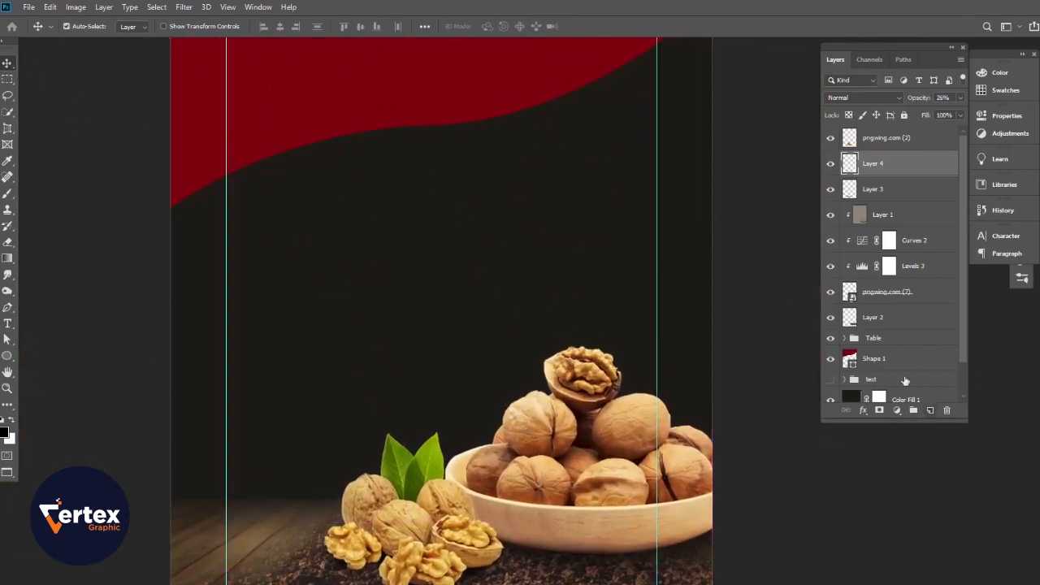
- Toggle the front walnut layer off and on to compare, then select it
click(830, 138)
click(830, 138)
key(alt+bracketright)
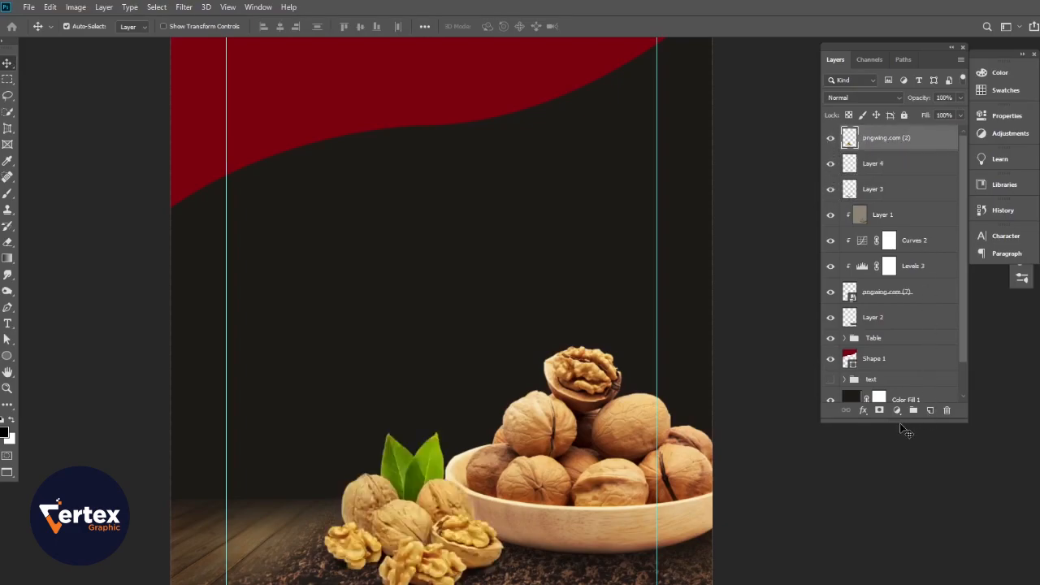
- Add a Levels adjustment clipped to pngwing.com (2) with midtones at 0.68 and a raised black point
click(897, 412)
click(936, 238)
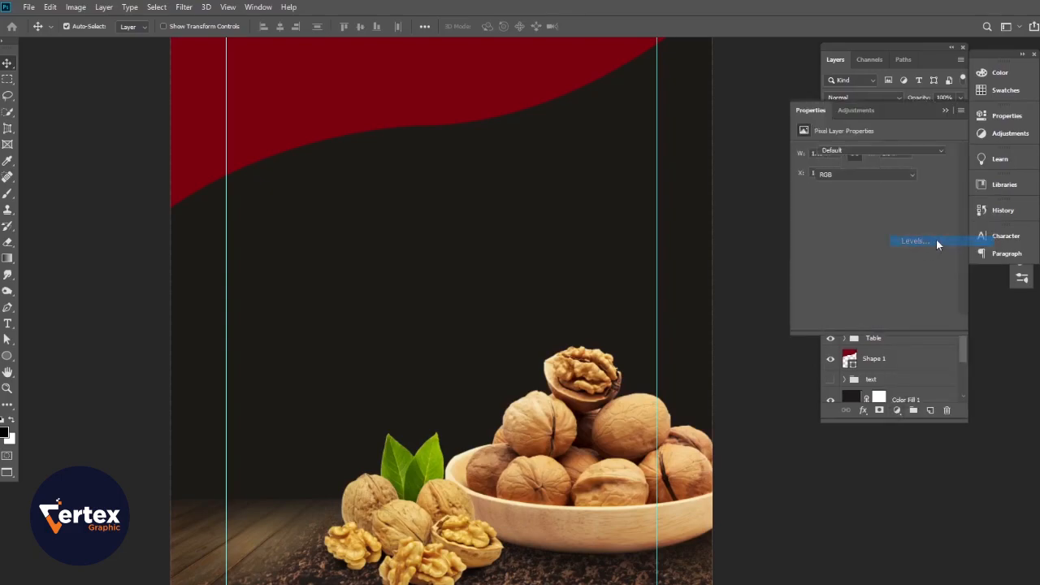
click(875, 322)
mouse_move(953, 244)
mouse_down()
mouse_move(924, 245)
mouse_move(973, 248)
mouse_up()
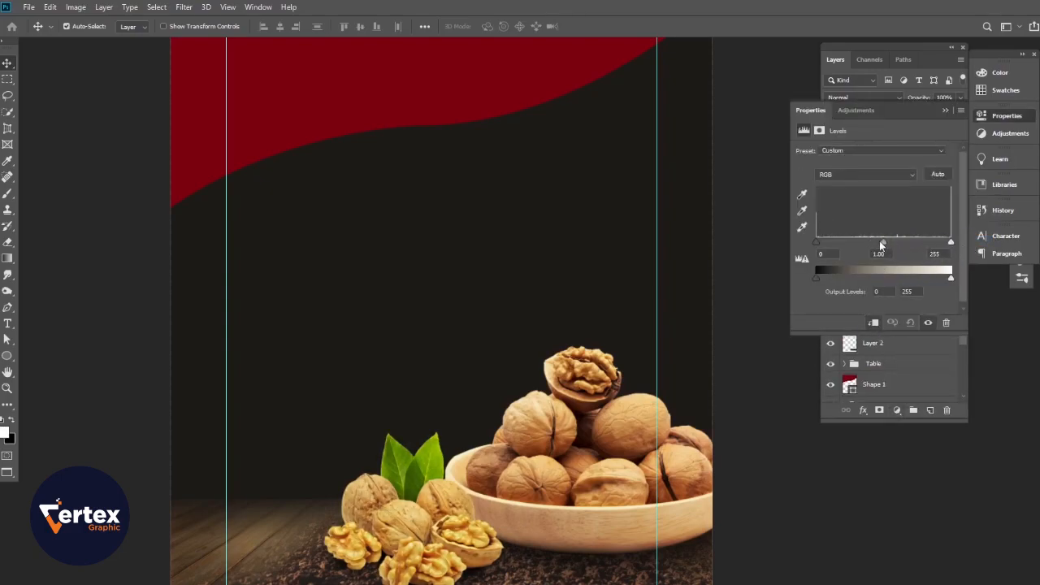
drag(899, 246, 901, 245)
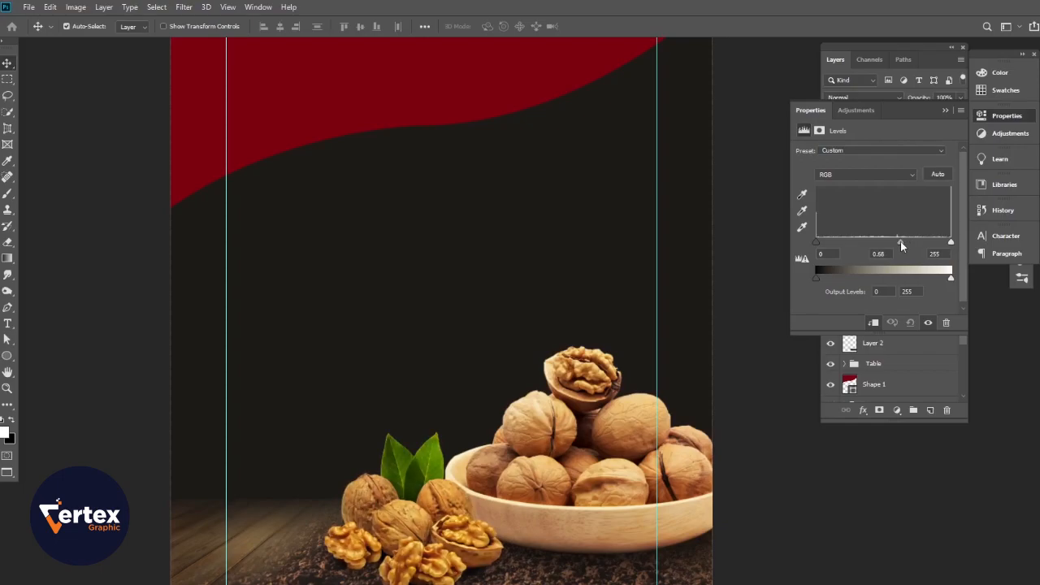
drag(818, 245, 832, 245)
click(945, 111)
- Toggle the wooden table layer to compare, then bring the red wave header into view
scroll(480, 486, up, 1)
drag(485, 486, 534, 413)
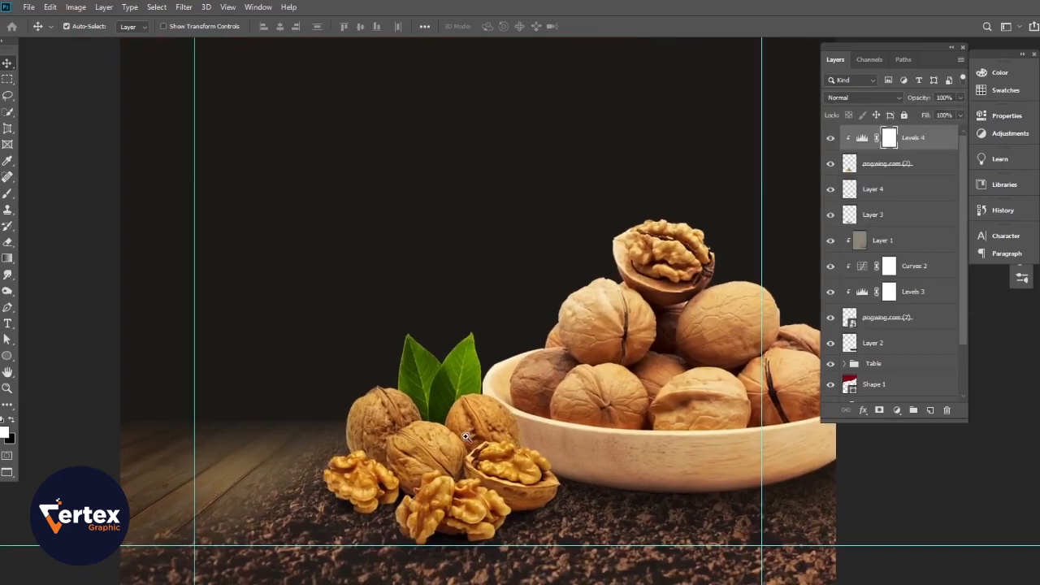
scroll(466, 438, up, 1)
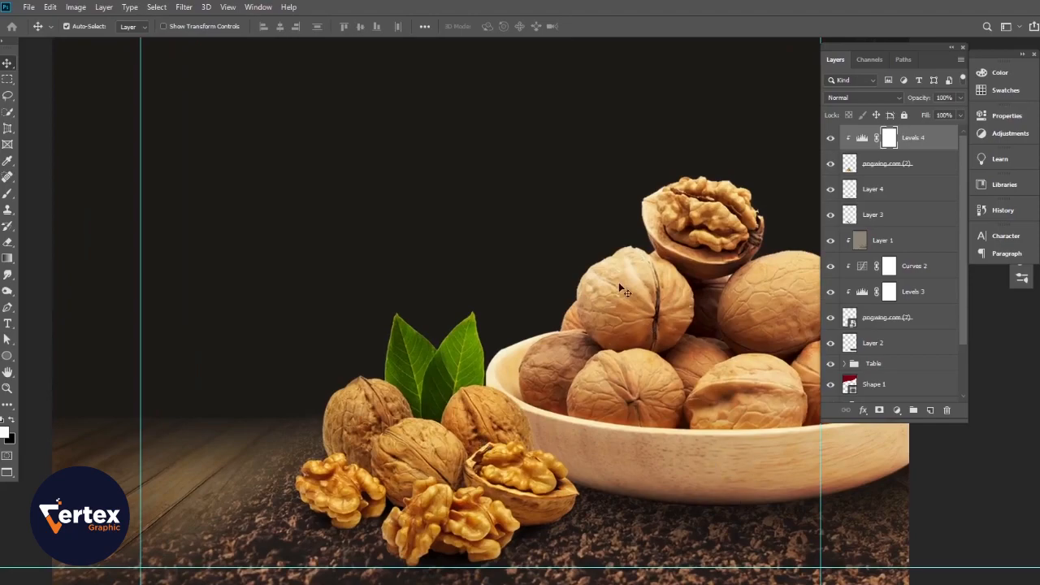
click(829, 367)
click(829, 368)
scroll(454, 442, down, 4)
drag(471, 326, 478, 438)
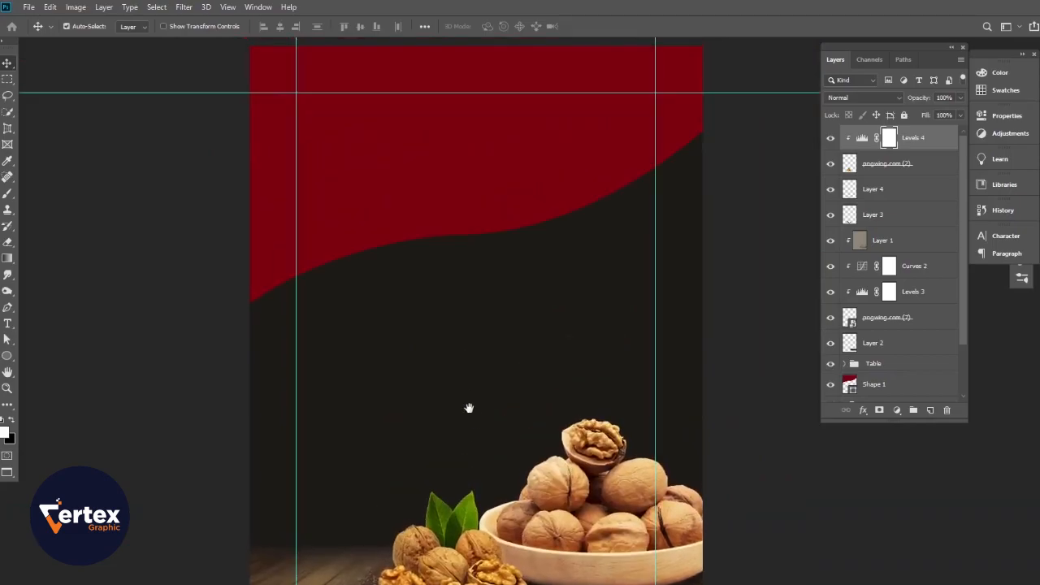
scroll(517, 391, up, 2)
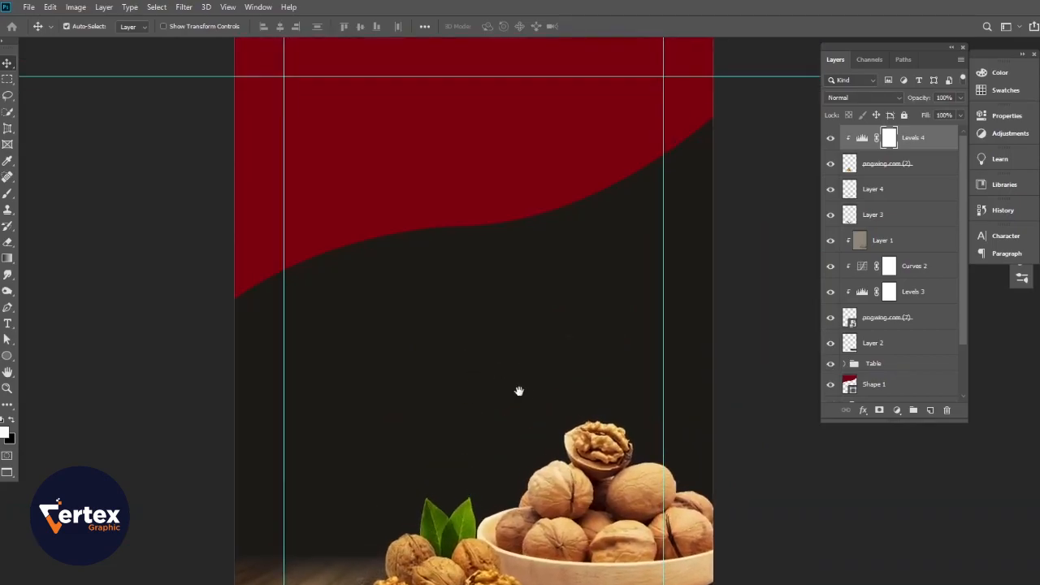
drag(516, 391, 542, 379)
drag(516, 393, 462, 396)
- Add a layer above the red wave, load the wave's outline, and set the brush colour to ff0000
click(455, 197)
key(d)
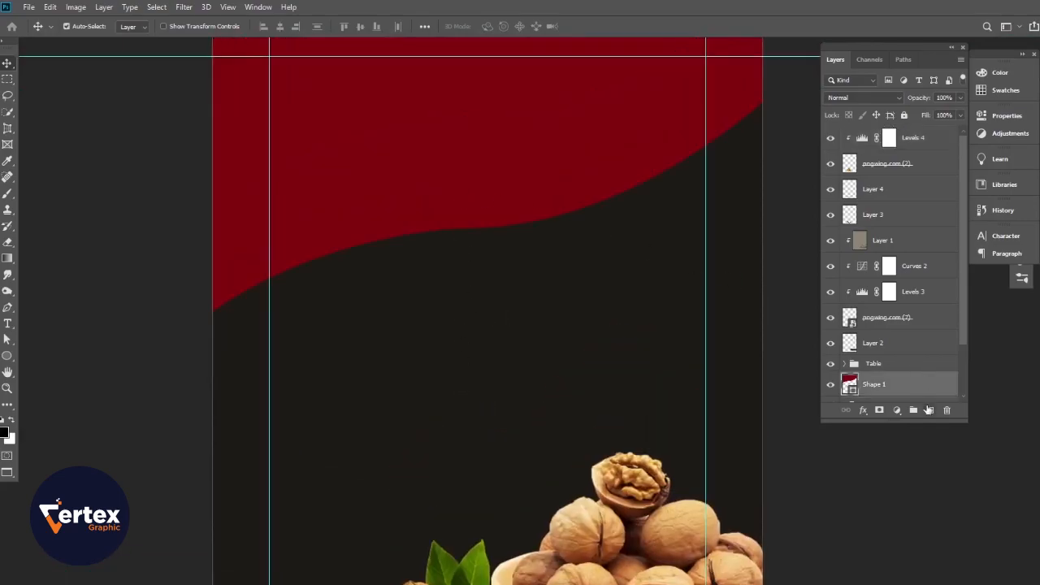
click(930, 412)
scroll(867, 386, down, 3)
ctrl+click(849, 333)
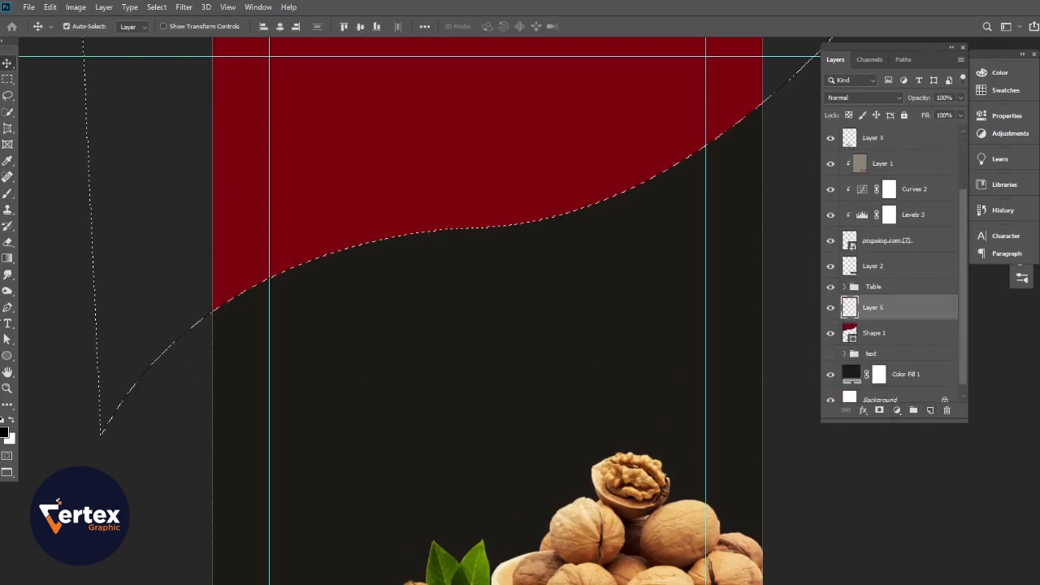
key(b)
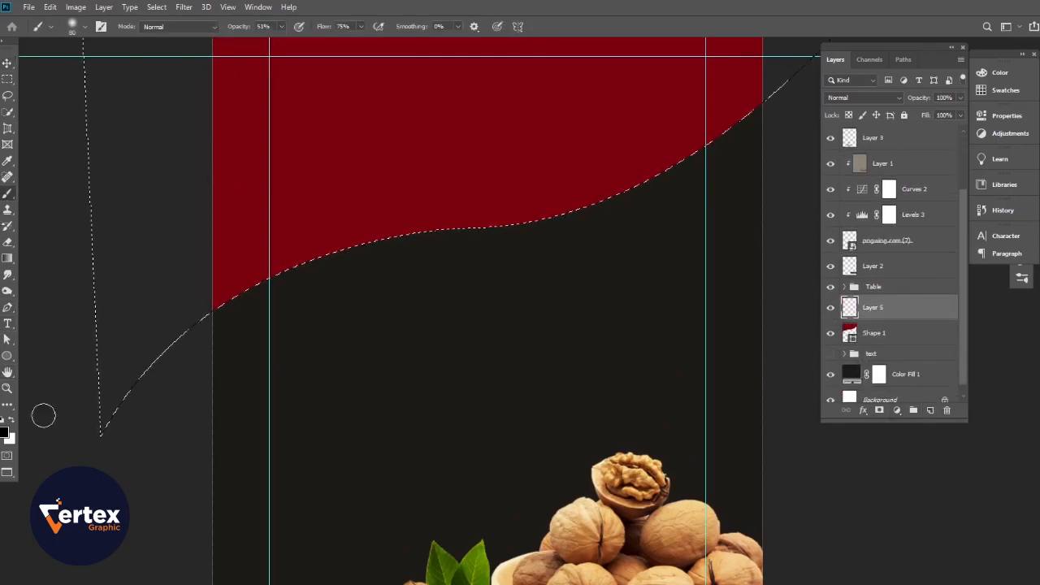
click(5, 432)
click(392, 195)
drag(819, 340, 836, 300)
click(959, 296)
scroll(655, 262, up, 3)
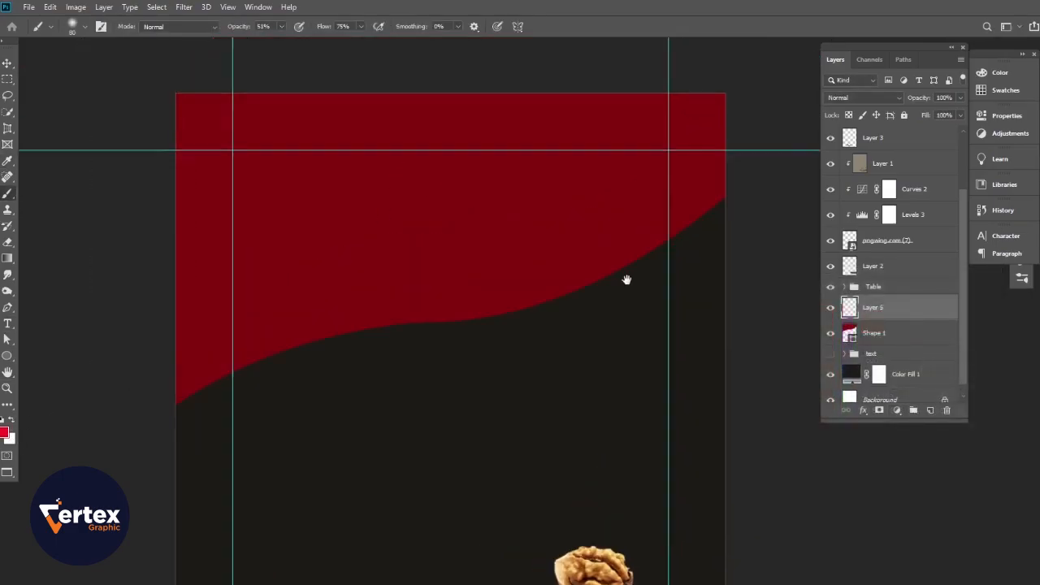
- Deselect and merge the painted Layer 5 down into Shape 1
click(7, 65)
key(ctrl+d)
click(915, 344)
click(918, 310)
key(ctrl+e)
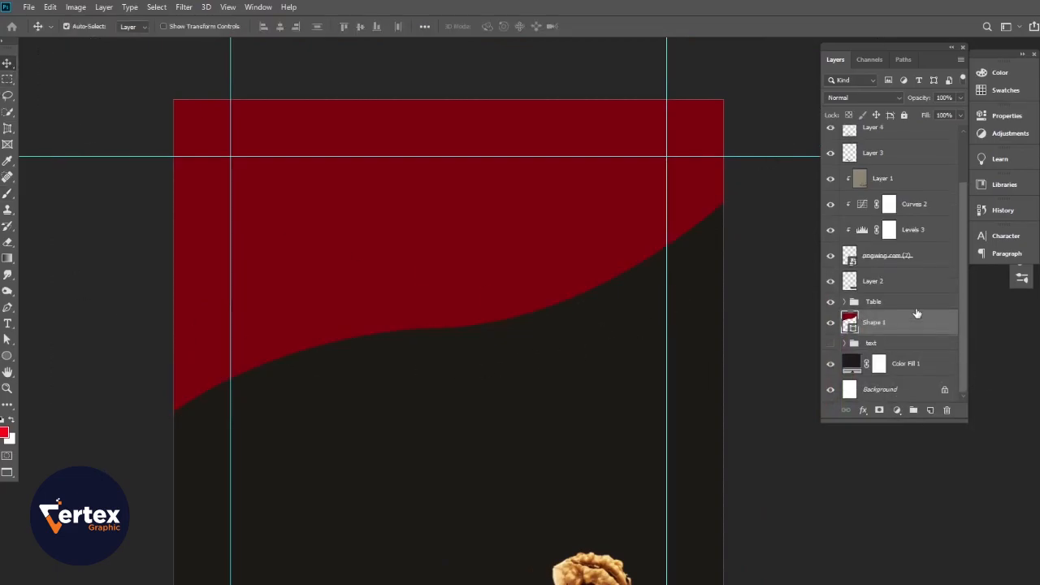
- Give Shape 1 a red Linear Dodge Inner Glow at 88% and 120 px
click(864, 412)
click(885, 422)
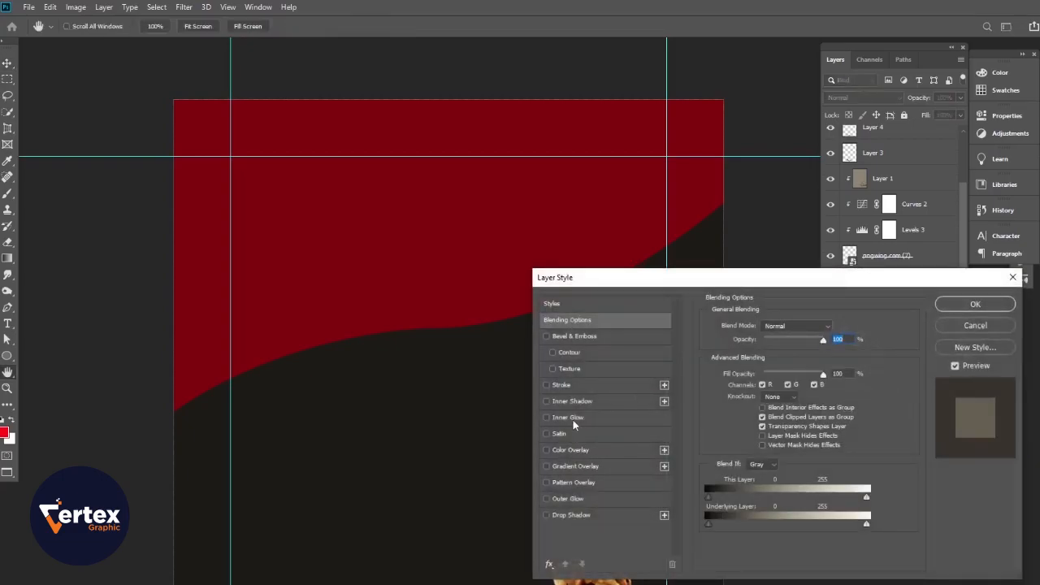
click(572, 417)
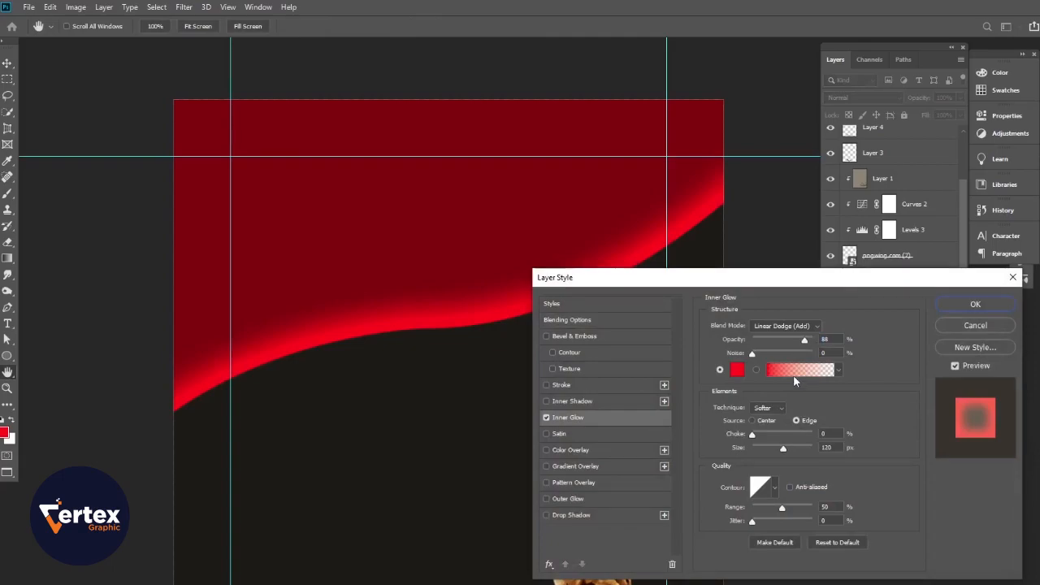
click(978, 304)
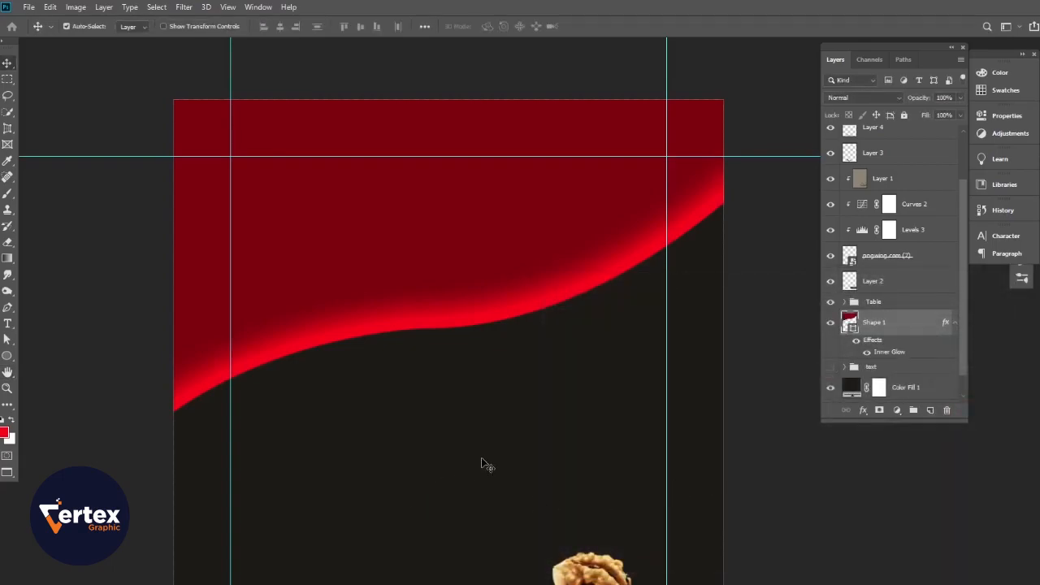
drag(443, 404, 445, 317)
drag(445, 349, 464, 351)
click(208, 272)
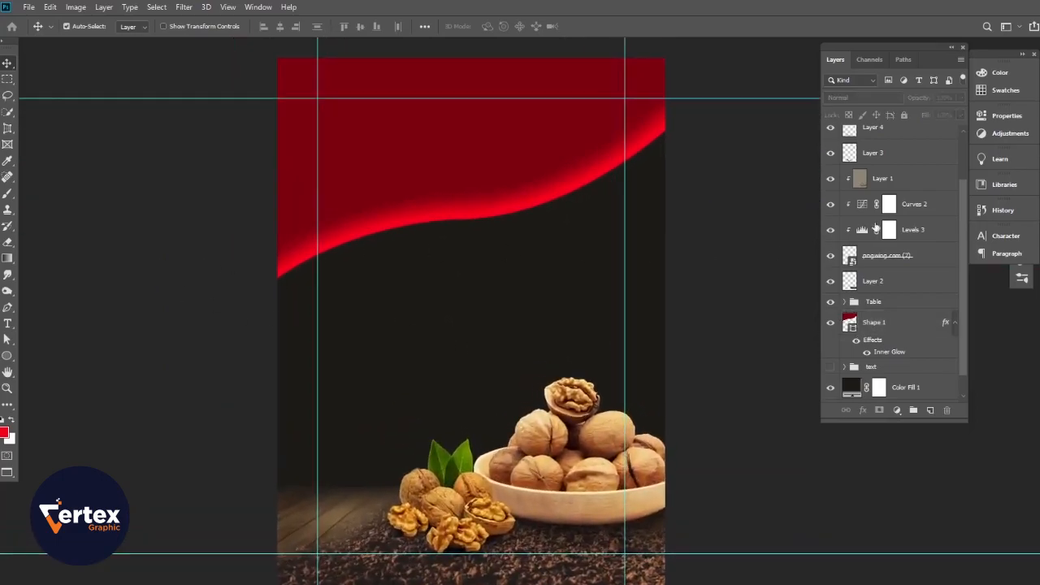
click(955, 324)
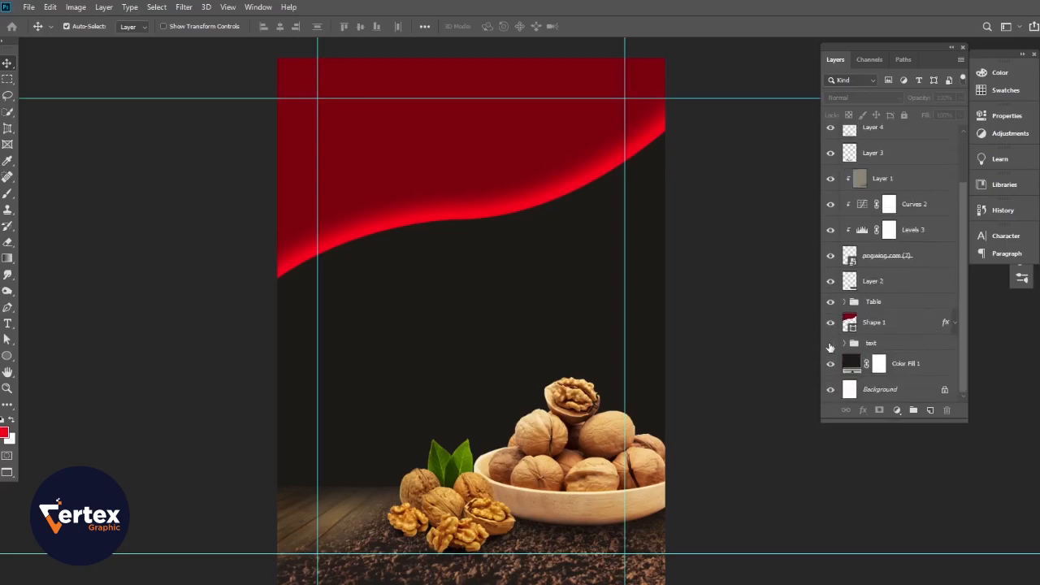
- Show the text group, move it to the top of the Layers panel, and select the 1lbs 500g text
click(831, 346)
drag(896, 346, 909, 128)
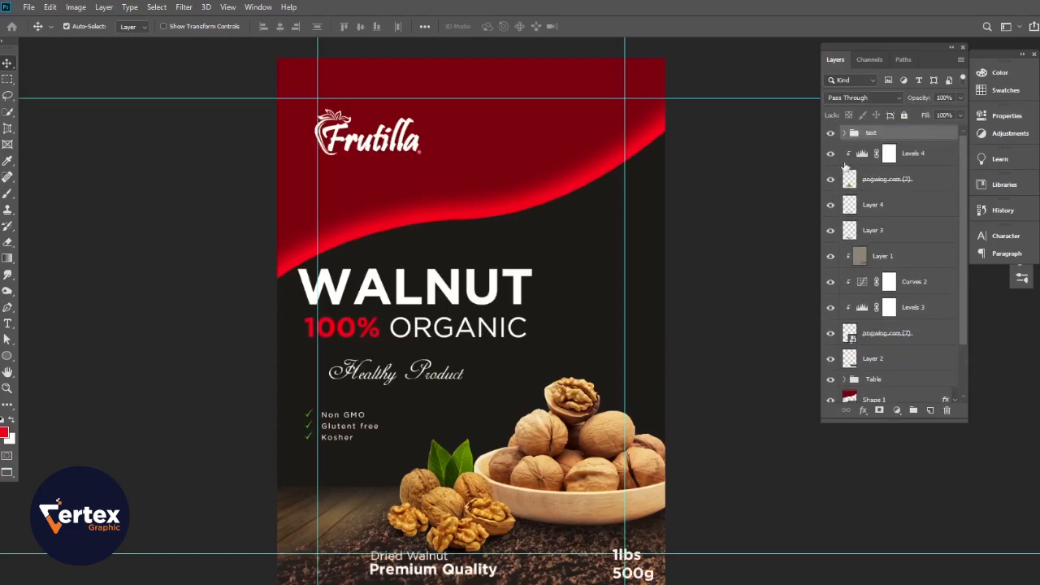
drag(460, 351, 492, 399)
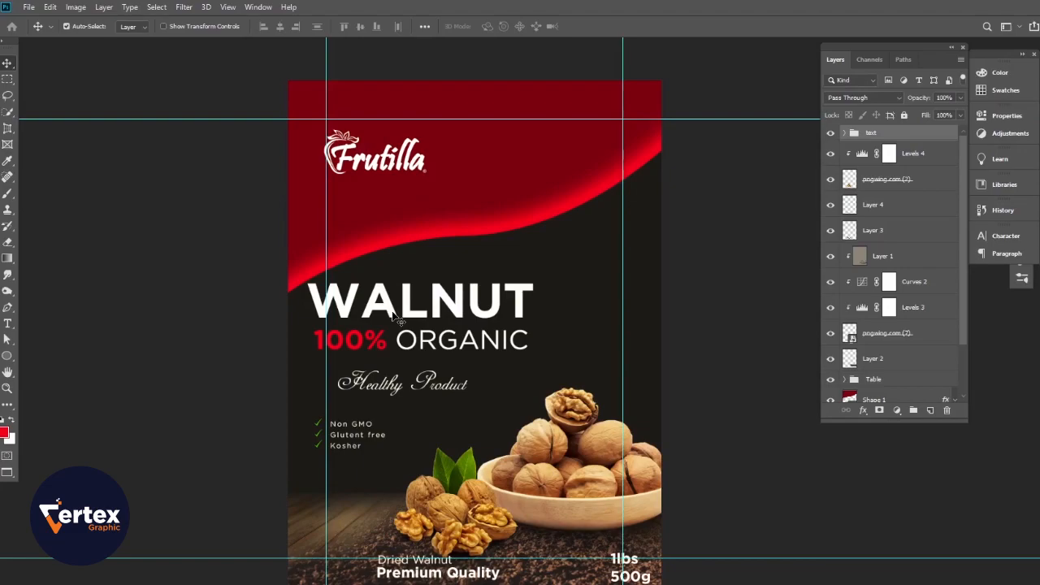
click(697, 314)
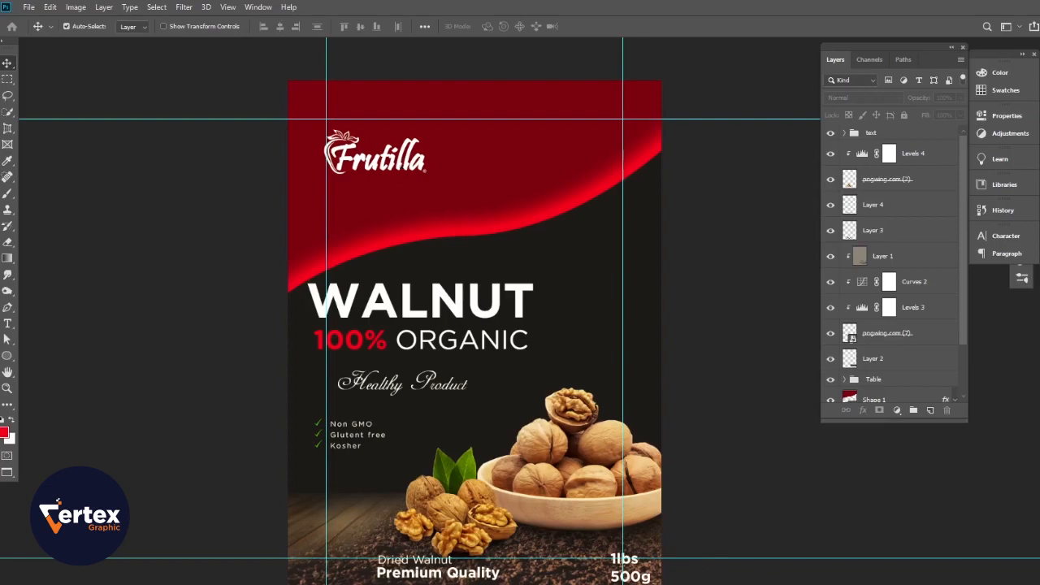
click(638, 577)
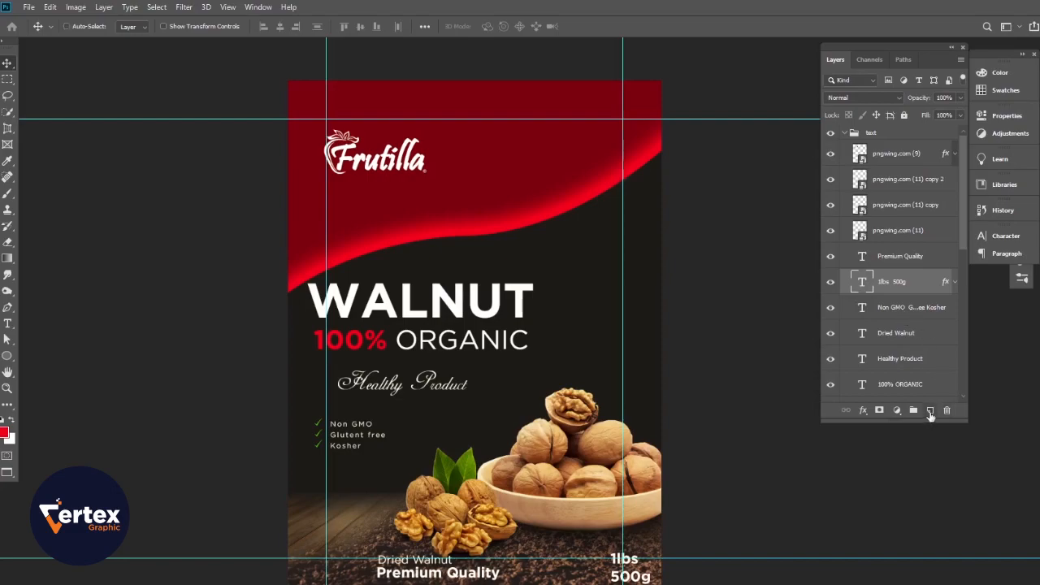
- On a new layer, paint a red splatter behind the weight text using a 300 px brush at 100% opacity
click(931, 411)
click(8, 193)
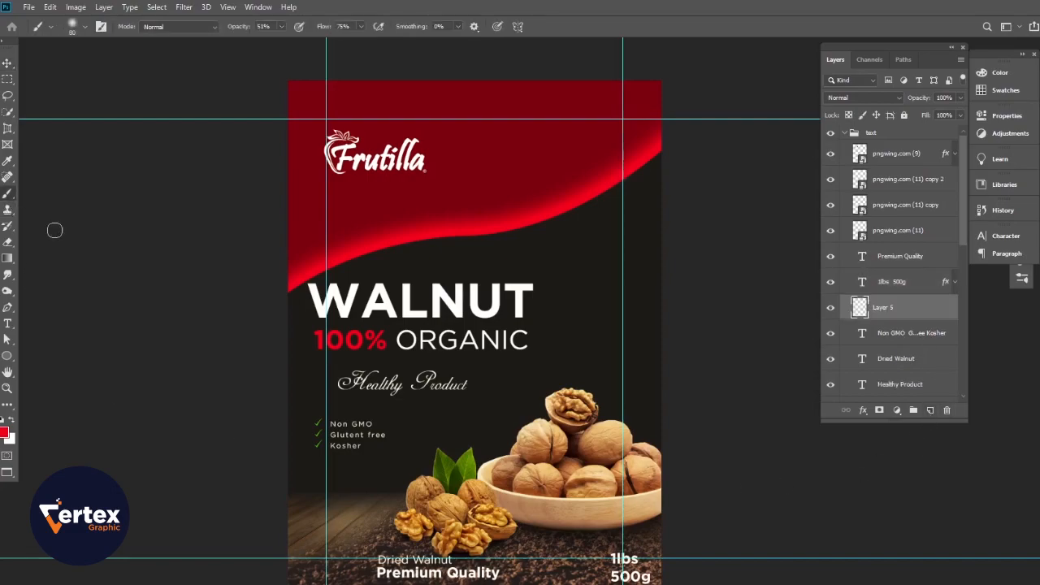
right_click(425, 305)
click(530, 261)
click(708, 53)
drag(235, 29, 280, 29)
click(632, 573)
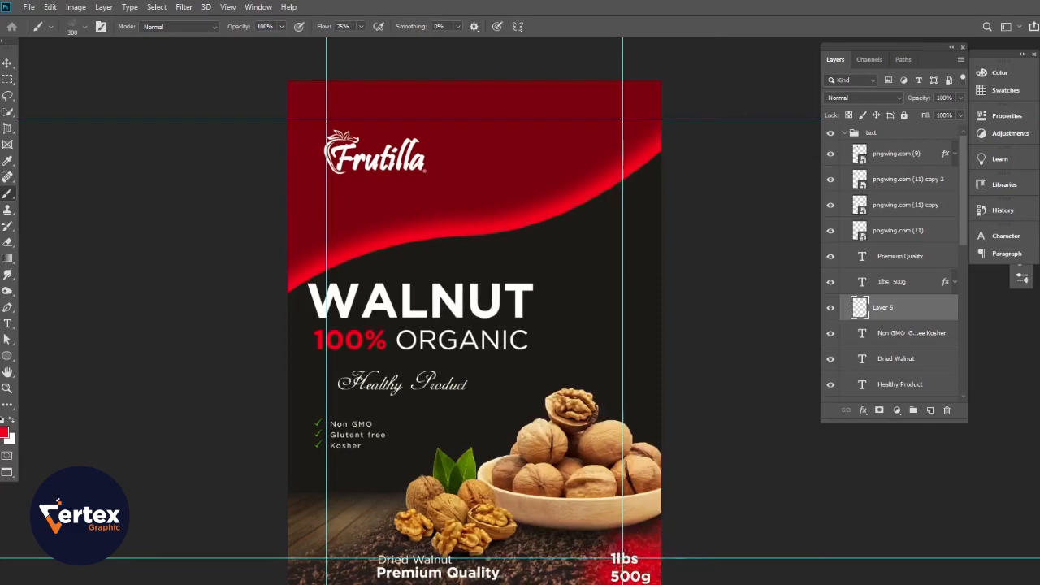
- Reposition the 1lbs 500g text and enlarge the red splatter about 126% into the bottom-right corner
click(7, 63)
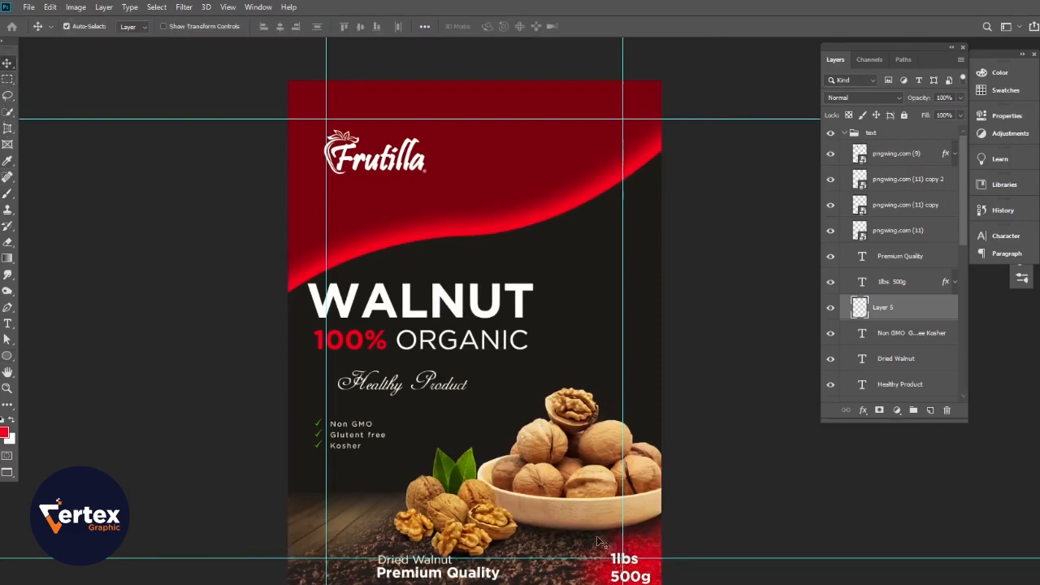
drag(644, 579, 681, 558)
key(ctrl+t)
drag(647, 582, 634, 578)
key(Return)
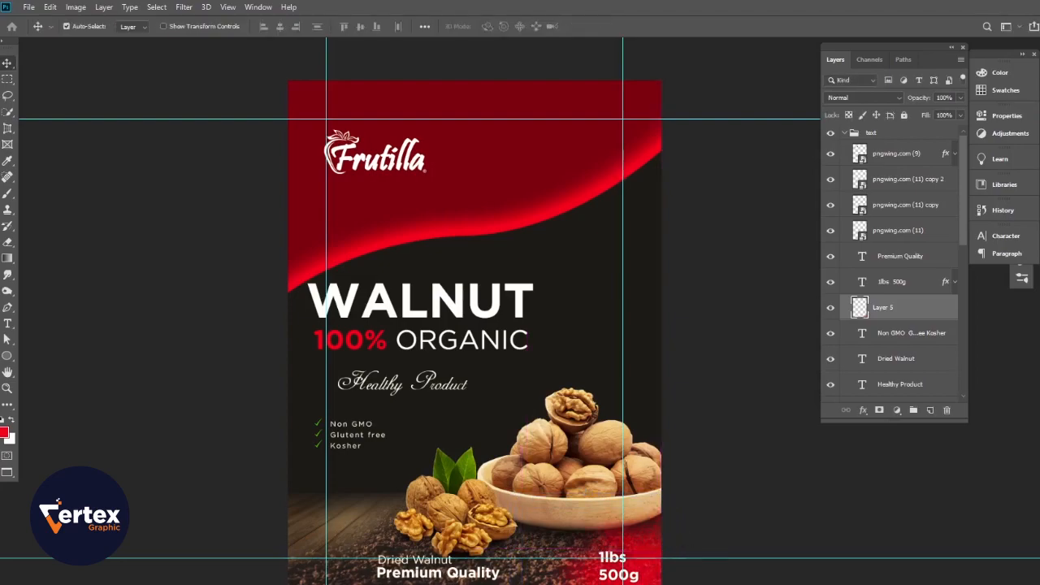
drag(499, 370, 510, 412)
drag(457, 386, 481, 379)
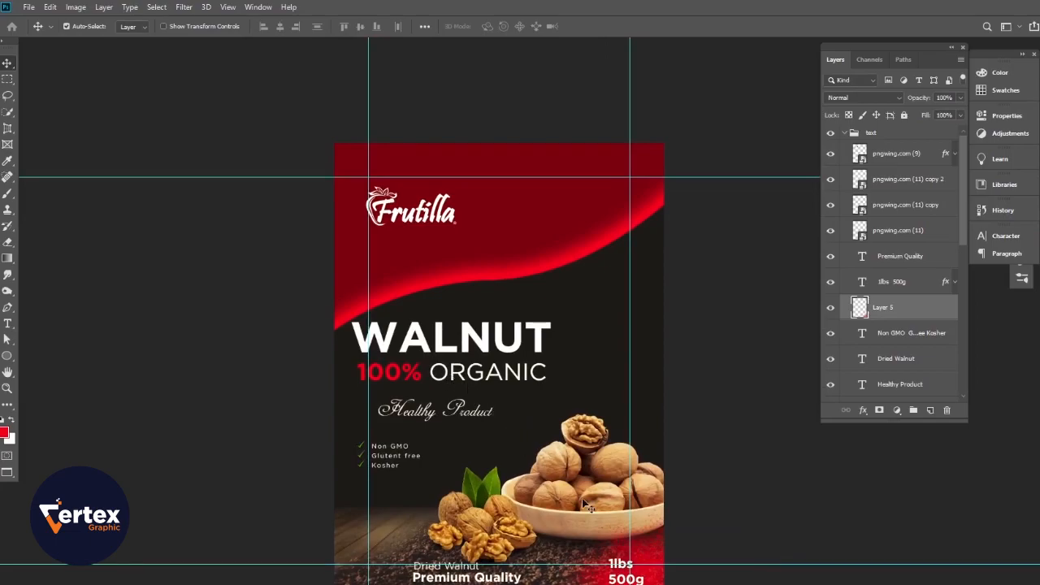
- Stamp the design onto a new top Layer 6 and tone it in Camera Raw: warmer temperature, exposure -0.15, contrast +10, vibrance +17
click(906, 135)
key(ctrl+shift+alt+e)
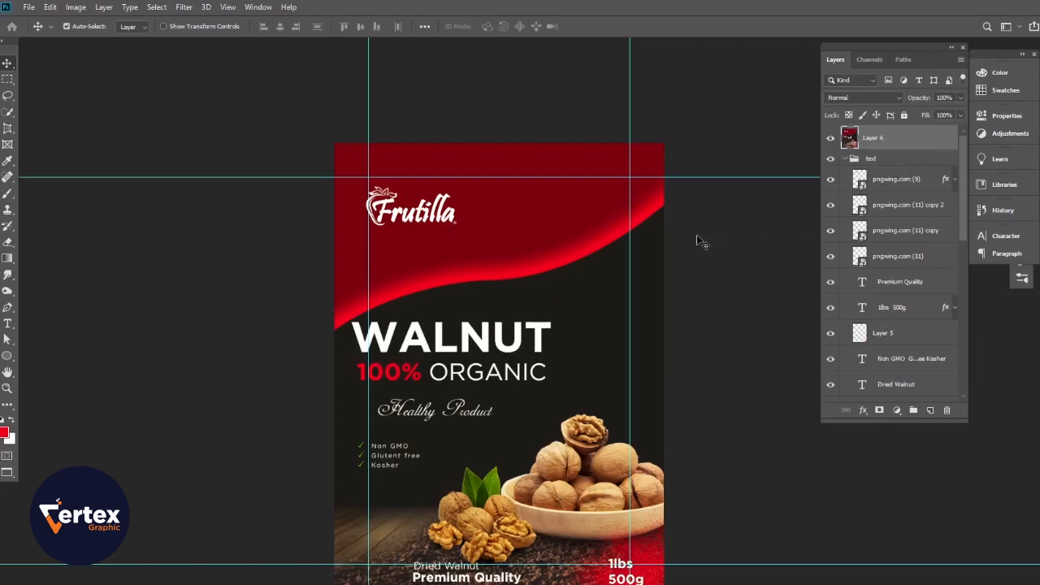
click(185, 7)
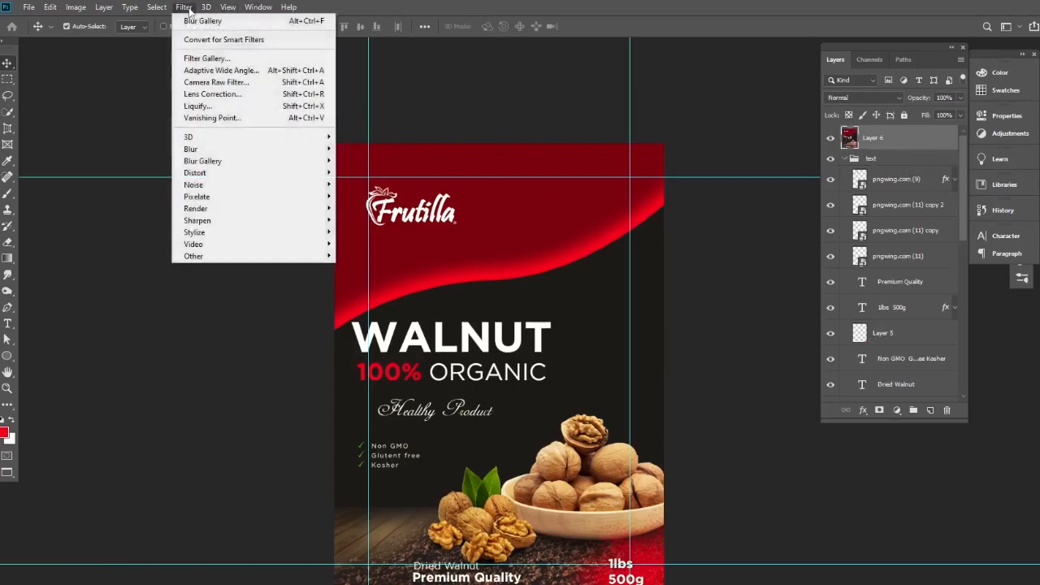
click(214, 84)
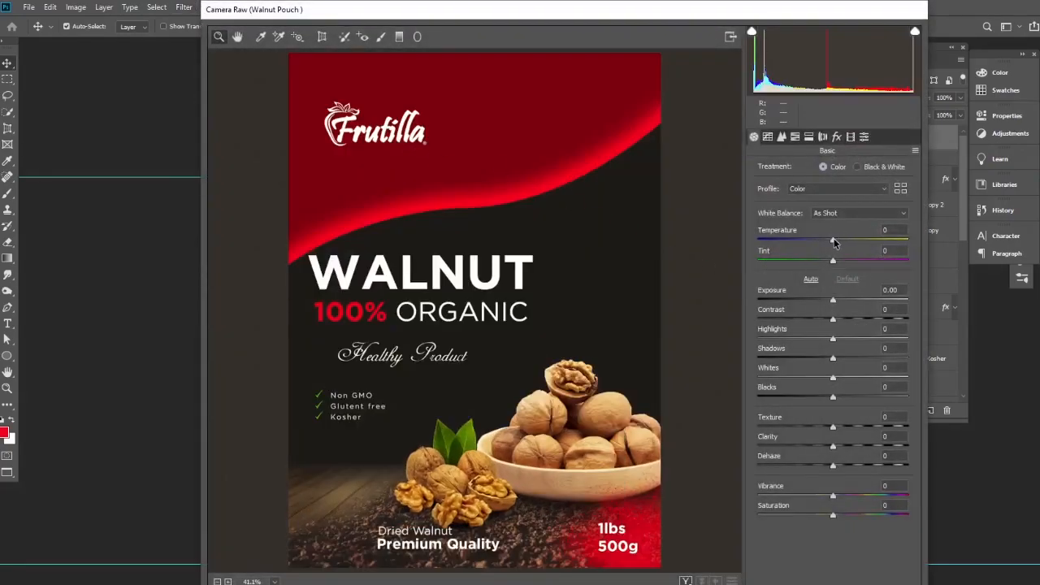
drag(834, 242, 843, 264)
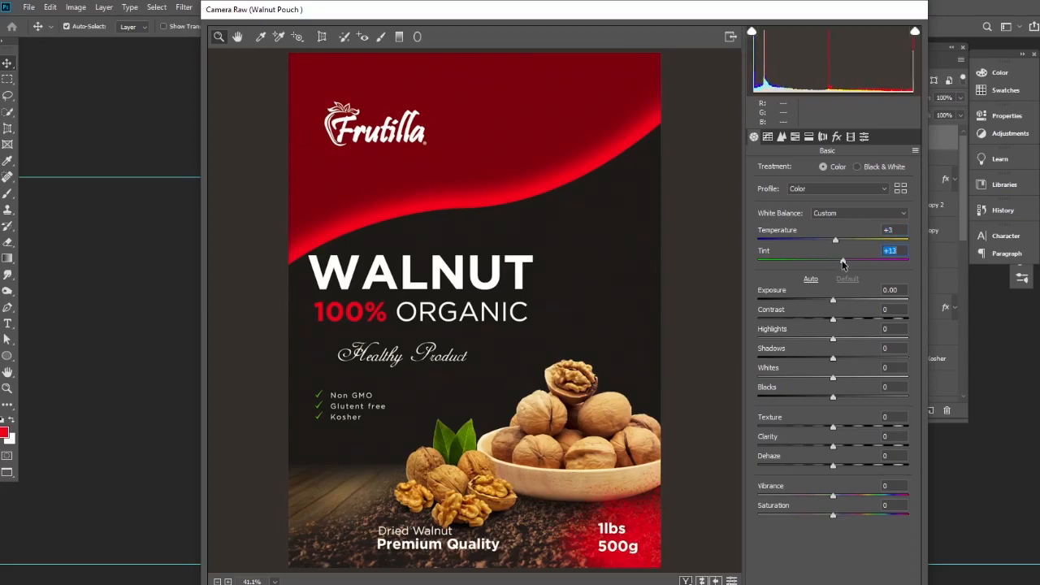
drag(834, 303, 843, 324)
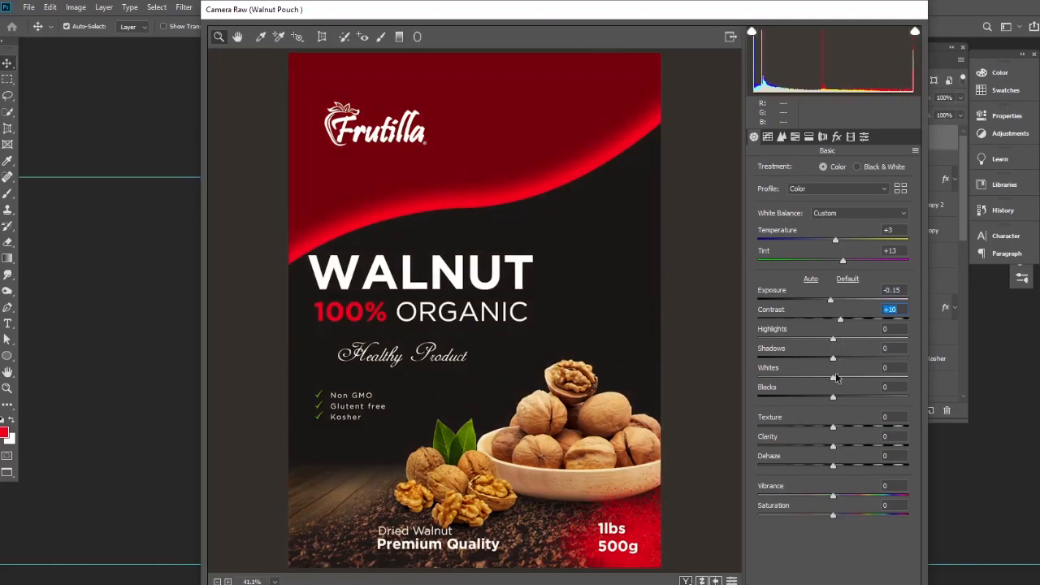
mouse_move(833, 501)
mouse_down()
mouse_move(854, 503)
mouse_move(845, 506)
mouse_up()
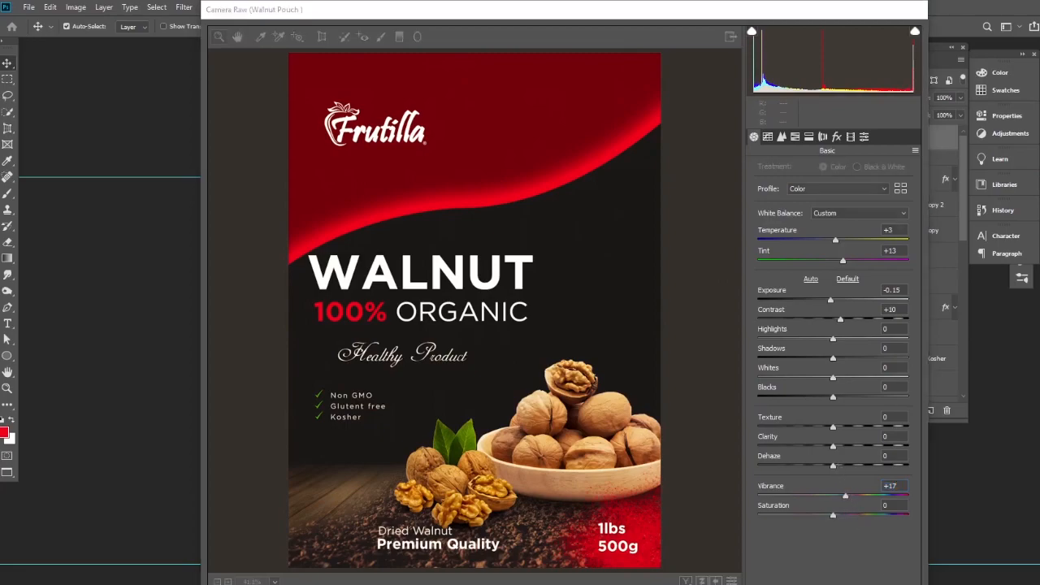
key(Return)
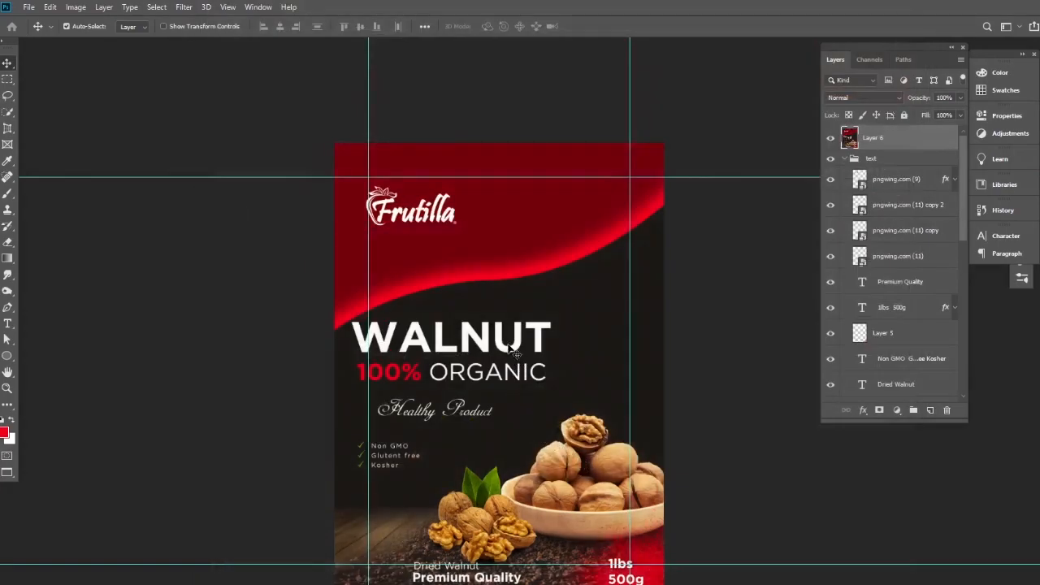
- Zoom in to review the toned result and deselect the merged top layer
scroll(517, 355, up, 3)
drag(521, 320, 520, 320)
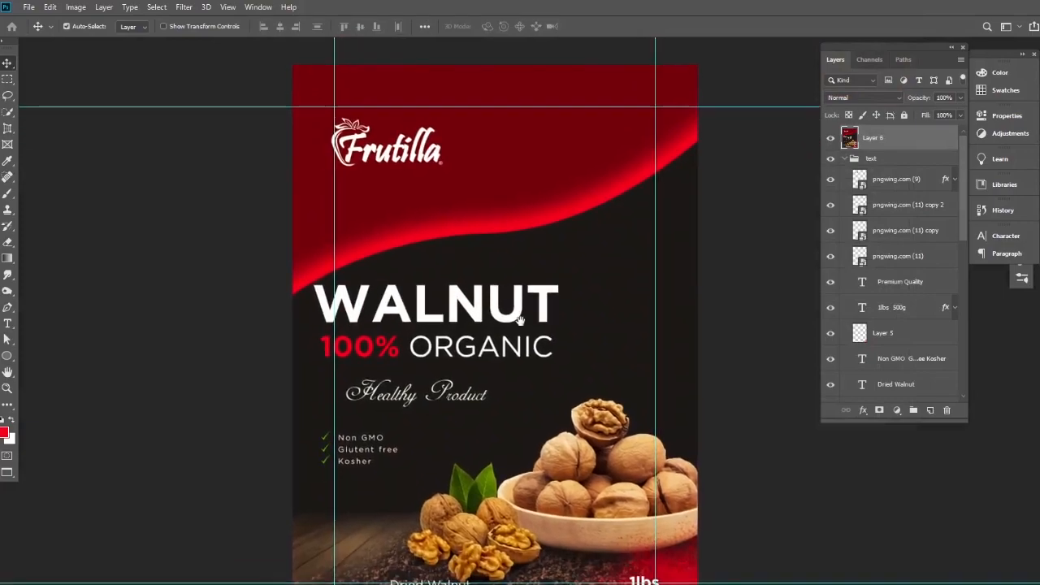
click(822, 476)
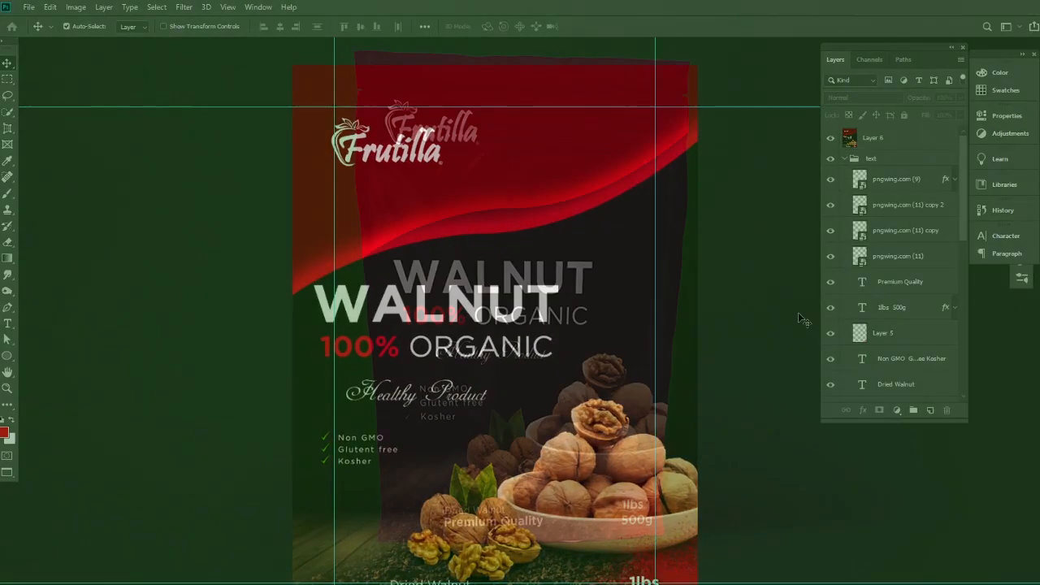